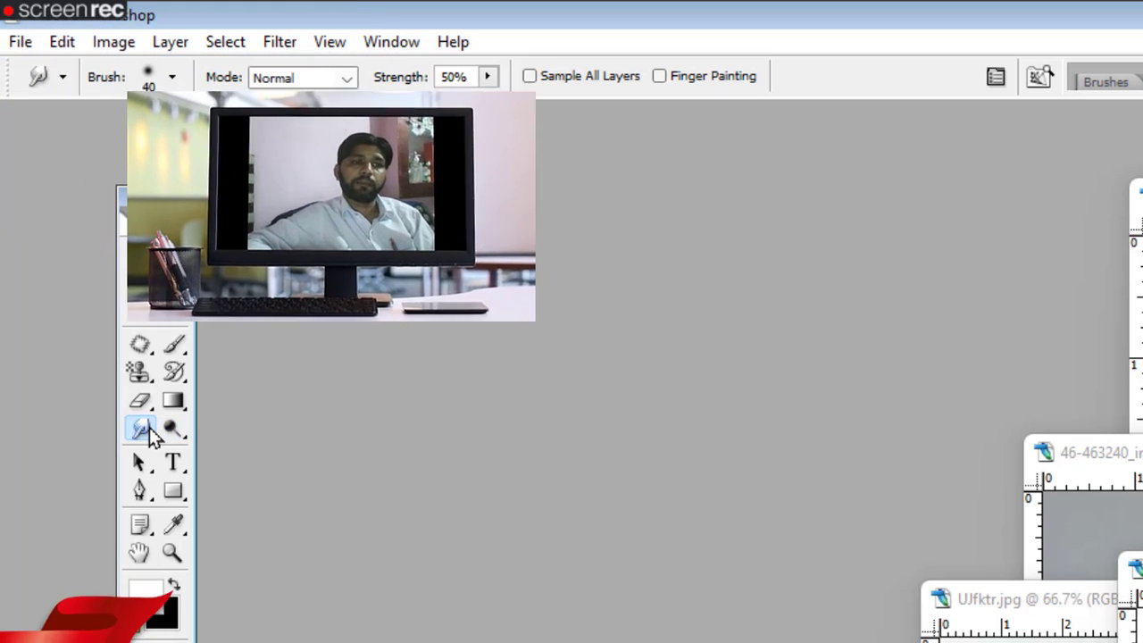
- Show the Blur, Sharpen and Smudge tool flyout in the Toolbox
right_click(150, 440)
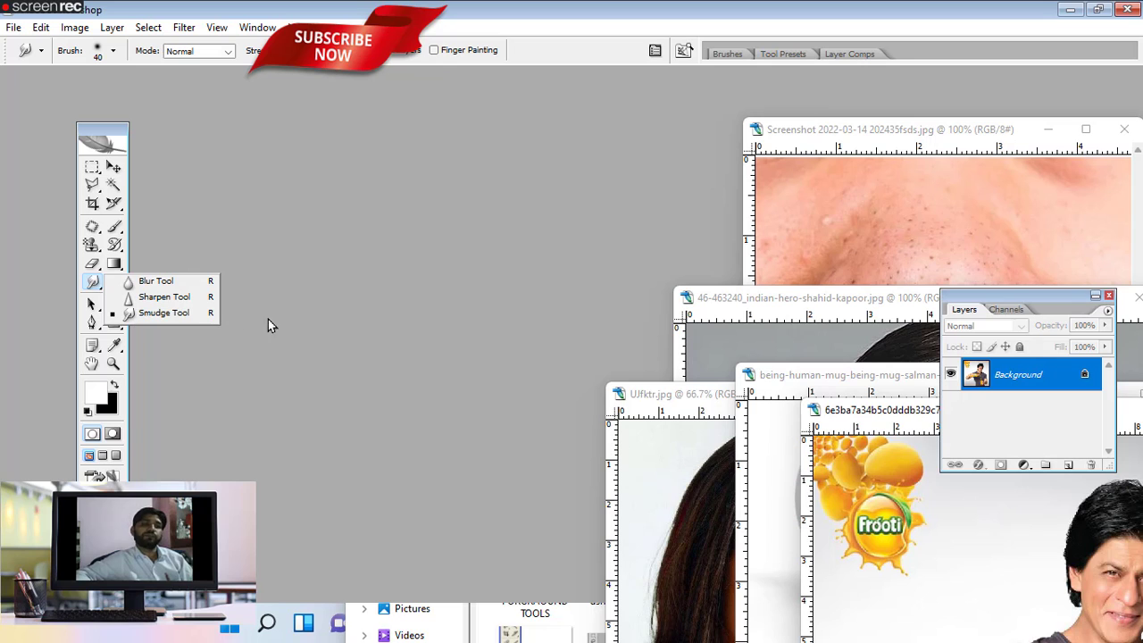
- Bring the nose close-up forward and move its window to the upper left
left_click(827, 214)
left_click_drag(994, 132, 460, 152)
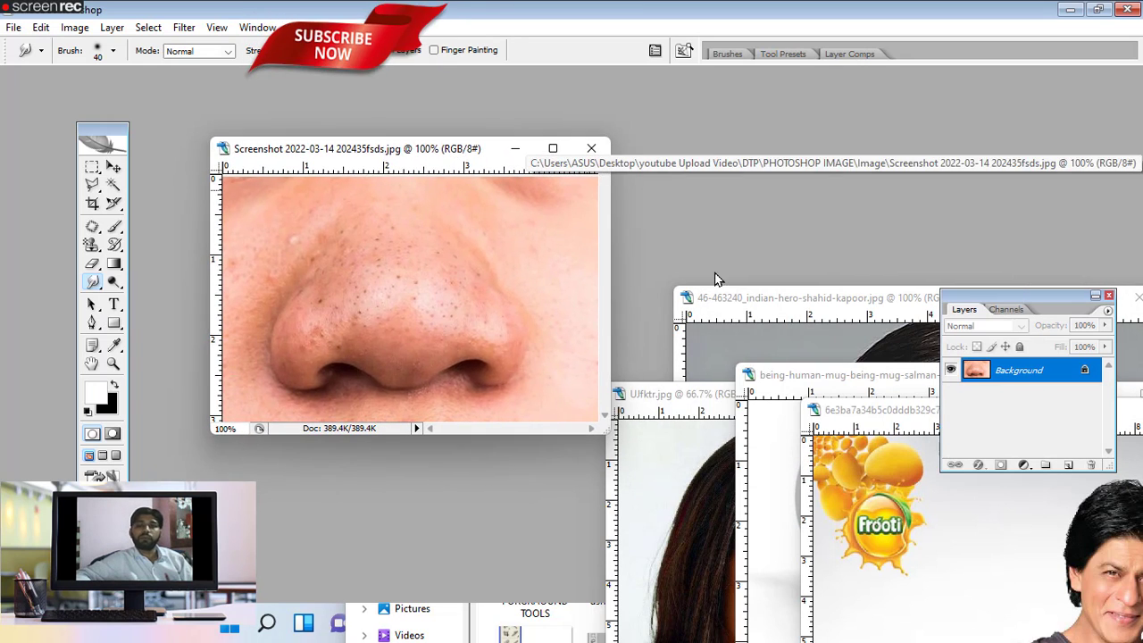
left_click(553, 150)
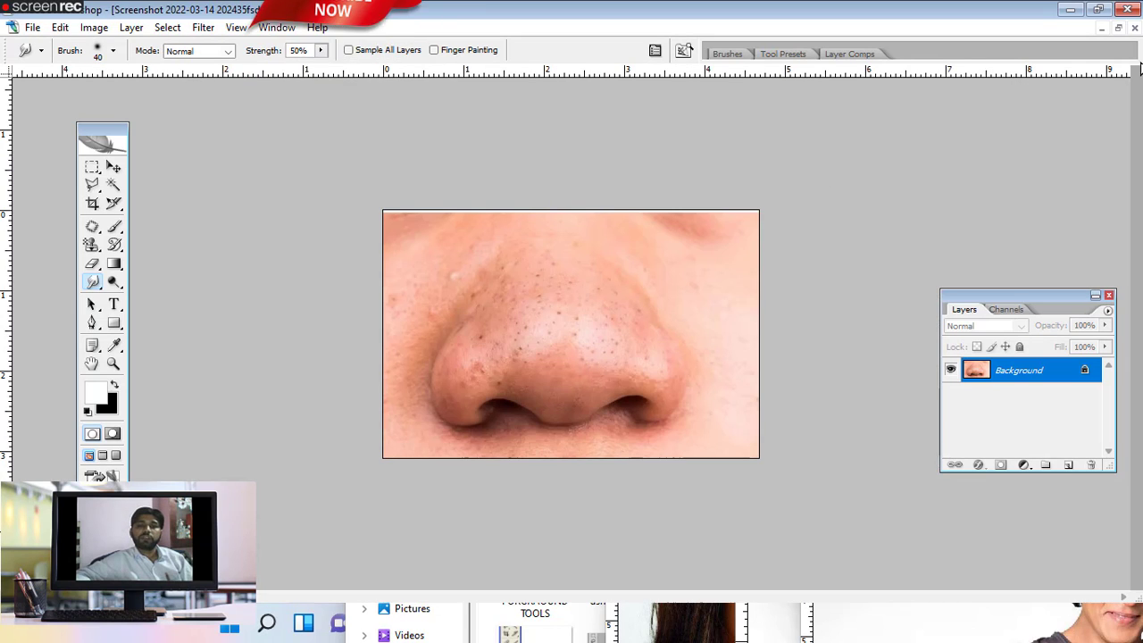
left_click(1116, 27)
- Duplicate the nose close-up and maximize the copy to fill the workspace
right_click(457, 149)
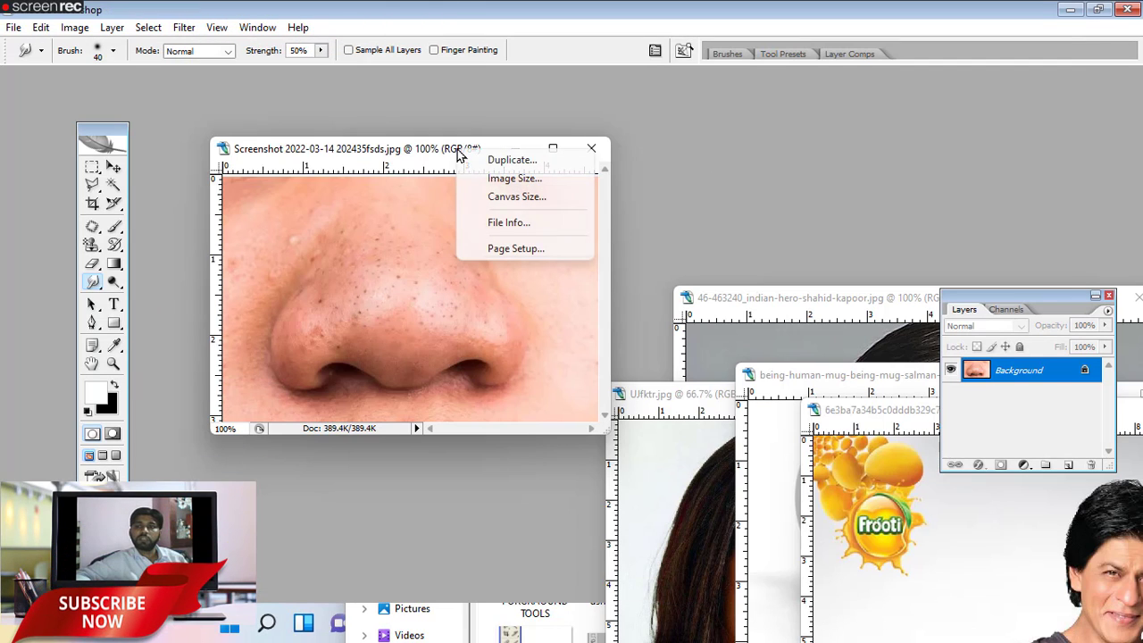
left_click(514, 161)
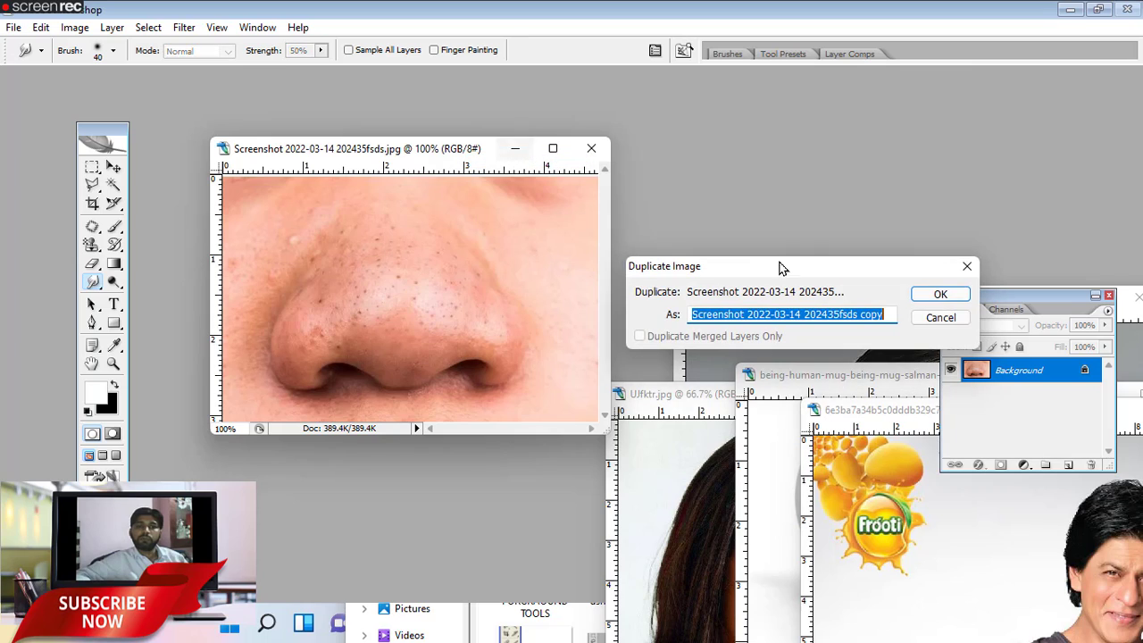
left_click(935, 301)
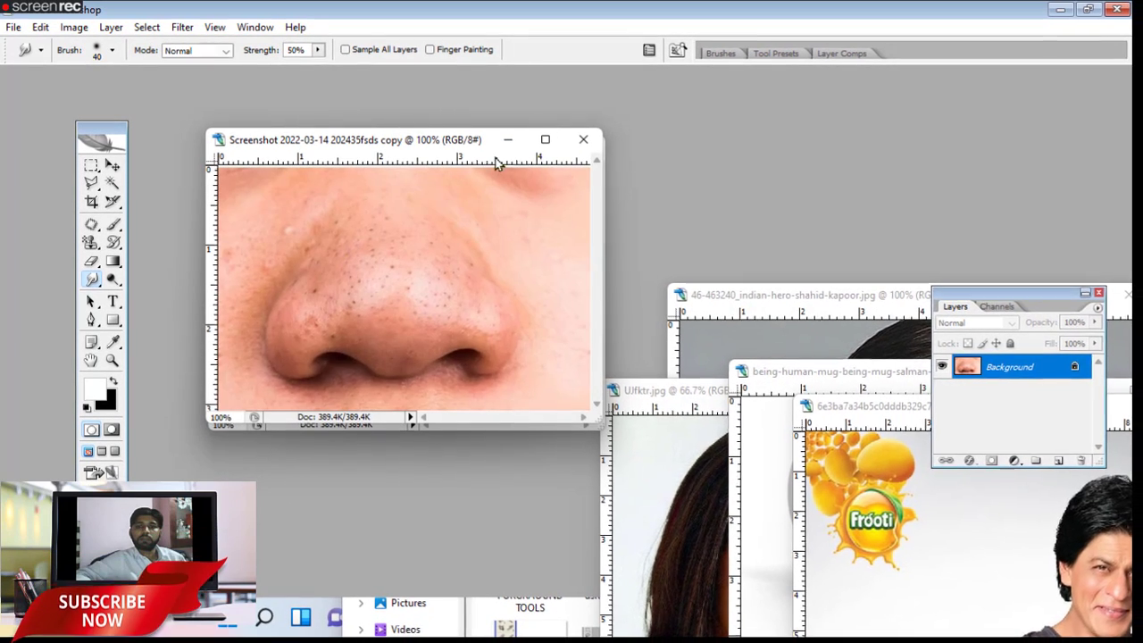
left_click_drag(432, 146, 450, 147)
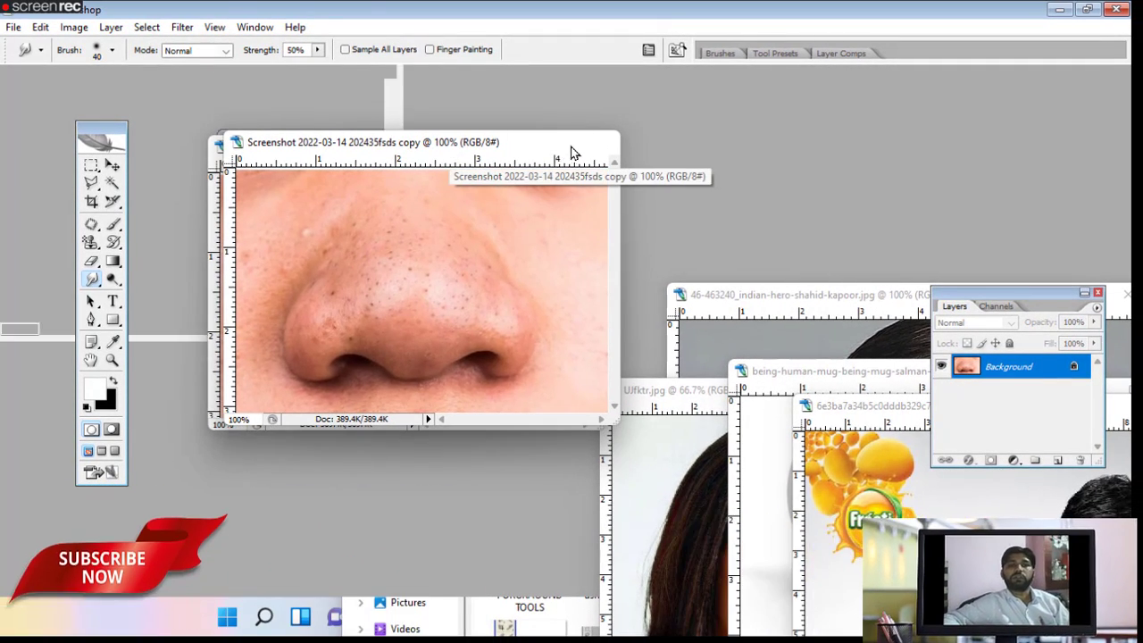
left_click(563, 141)
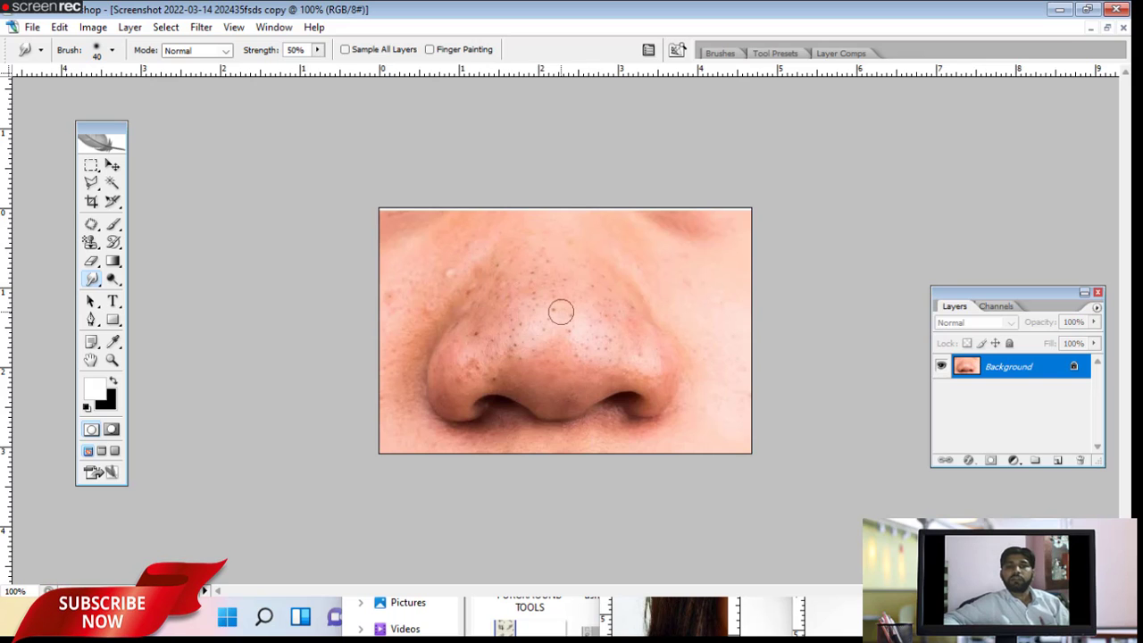
- Zoom to 200% and set the Smudge brush to 60 px at 55% strength
key("ctrl+plus")
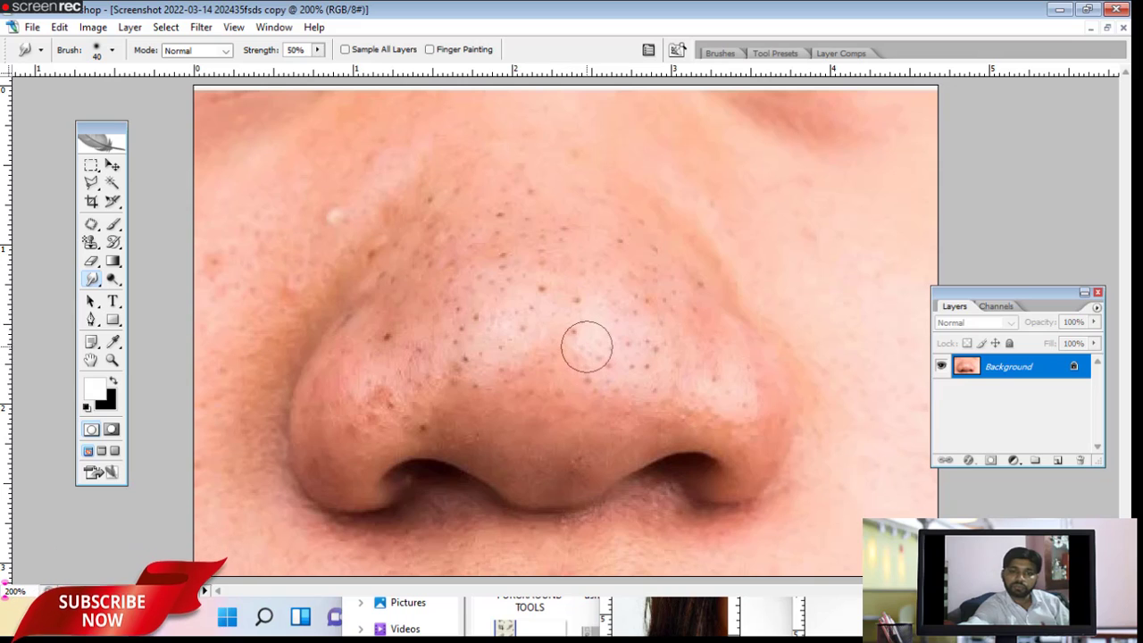
key("bracketright")
key("bracketright")
key("bracketright")
key("bracketright")
key("bracketright")
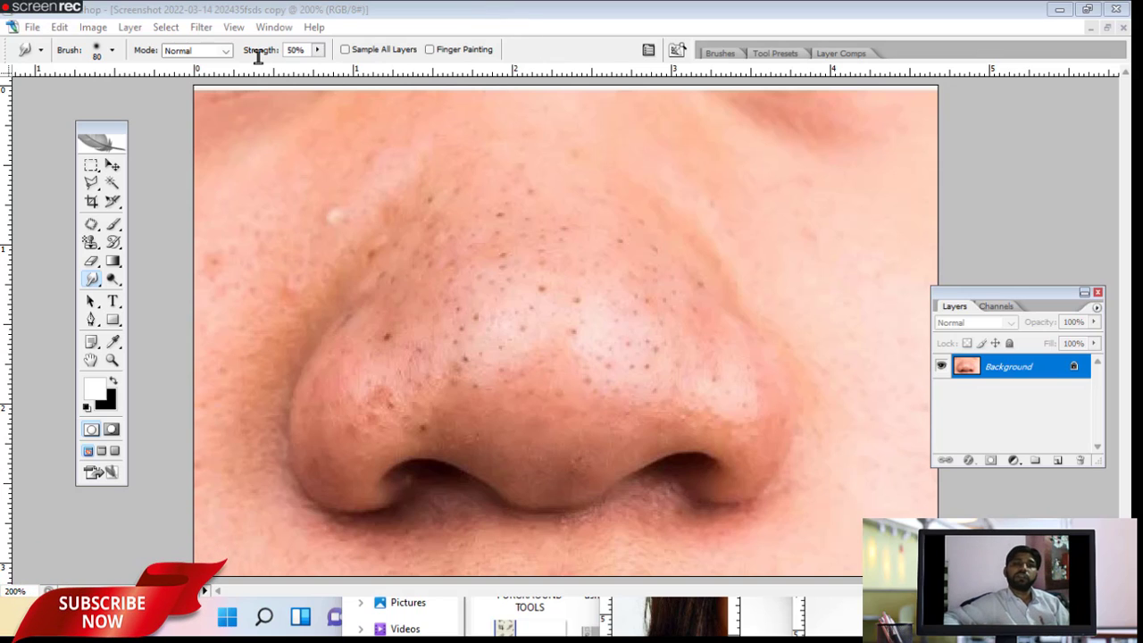
left_click(318, 49)
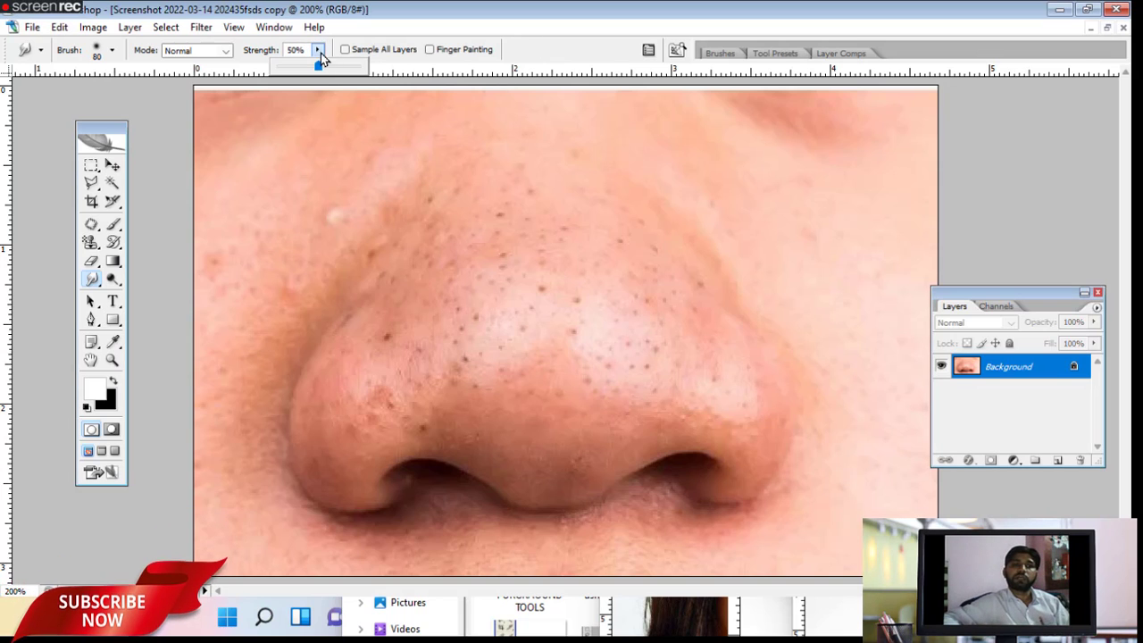
left_click_drag(322, 68, 323, 67)
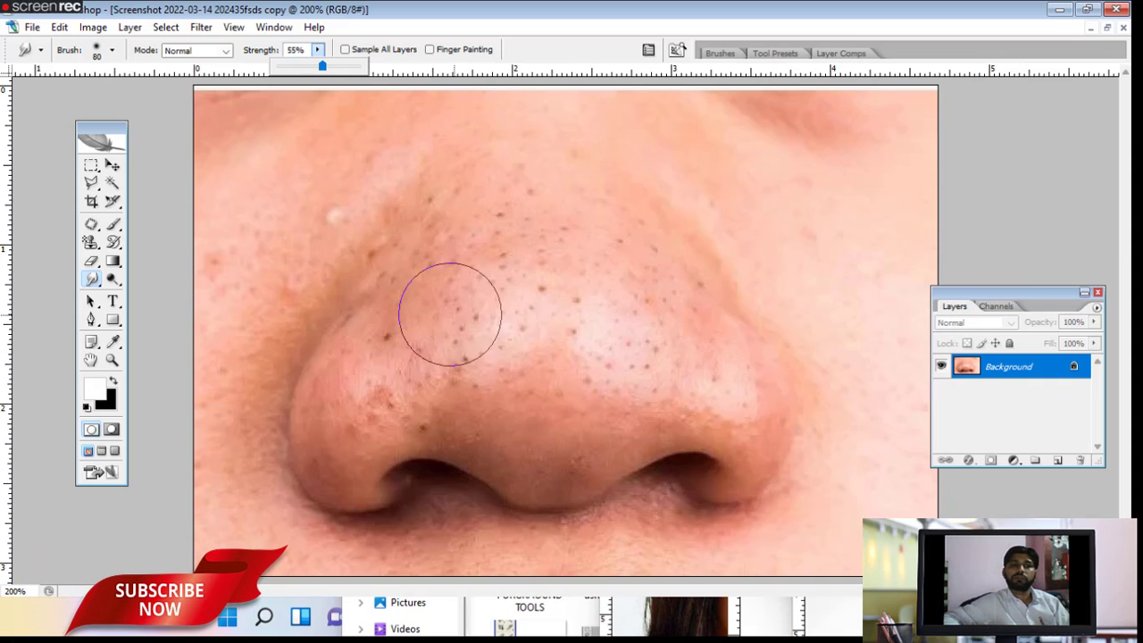
left_click(487, 289)
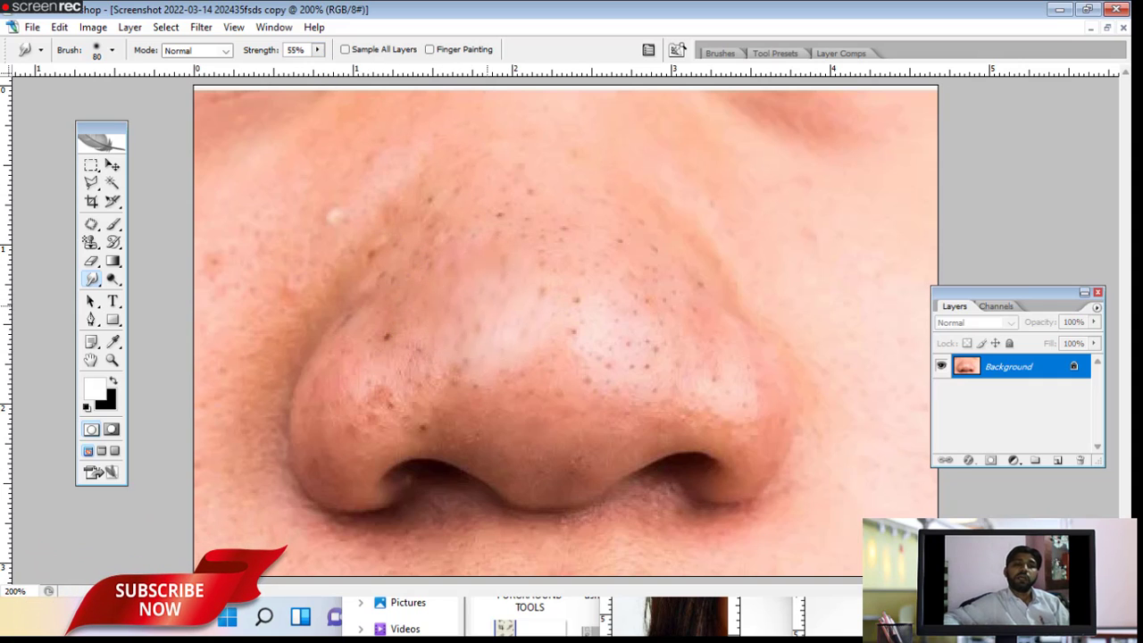
- Smudge away the dark pores down the middle of the nose, then zoom back to 100%
mouse_move(553, 246)
left_mouse_down()
mouse_move(587, 255)
mouse_move(581, 339)
mouse_move(513, 371)
left_mouse_up()
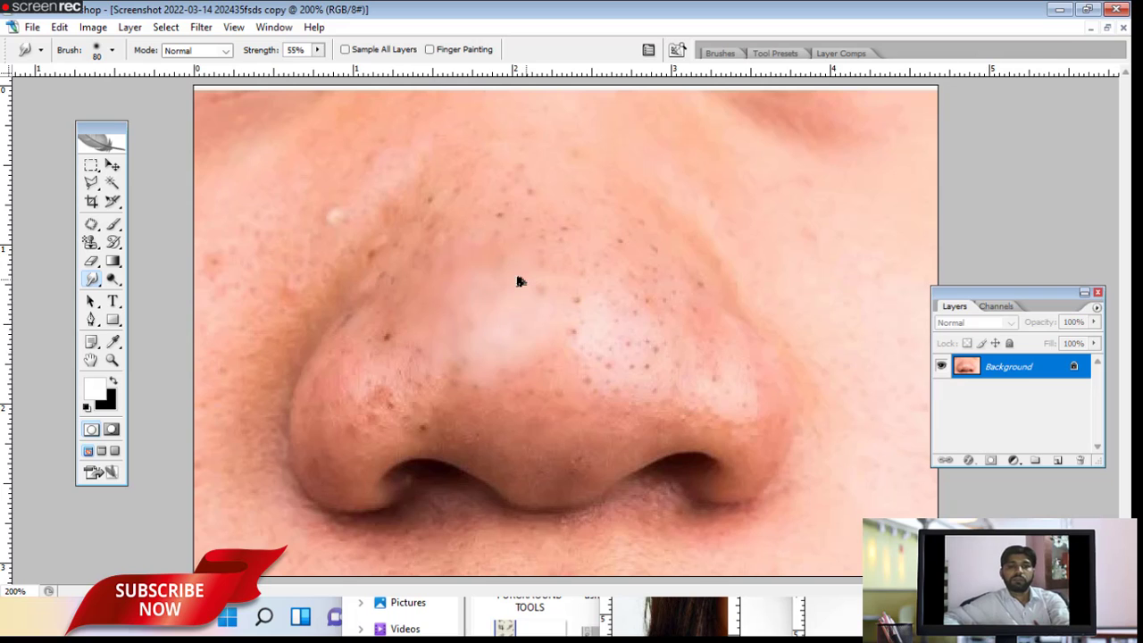
left_click(34, 29)
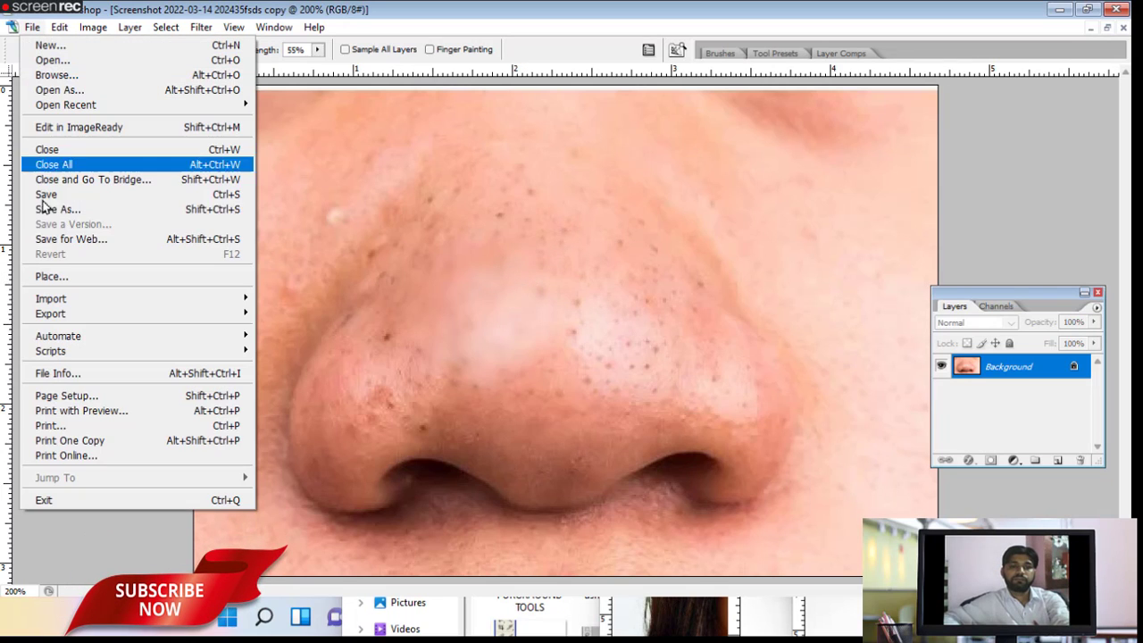
left_click(474, 288)
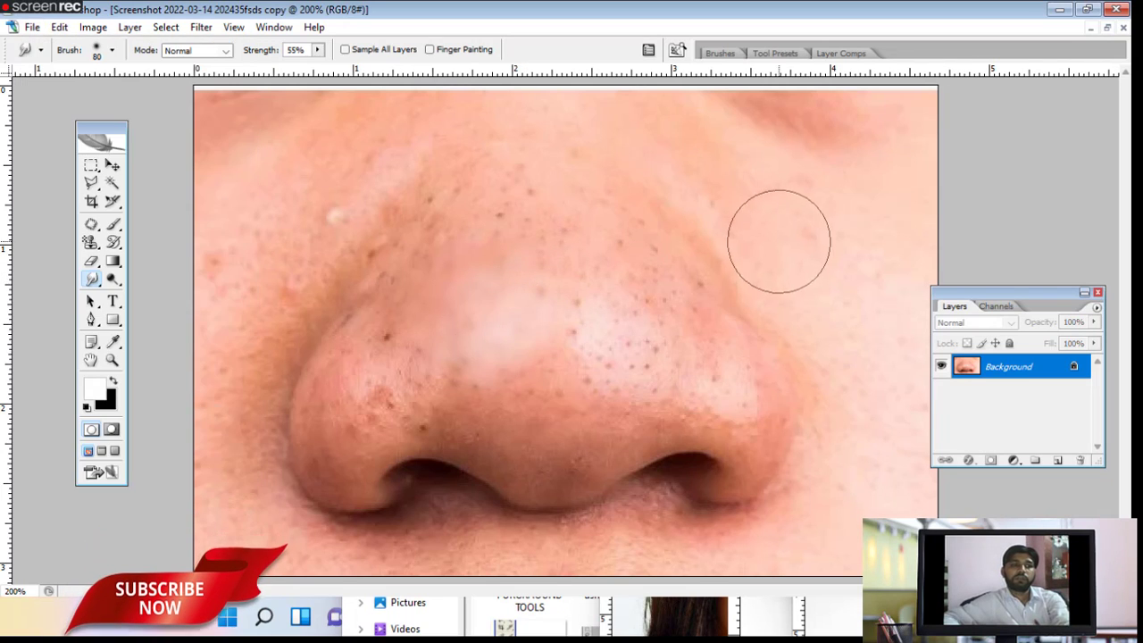
key("ctrl+minus")
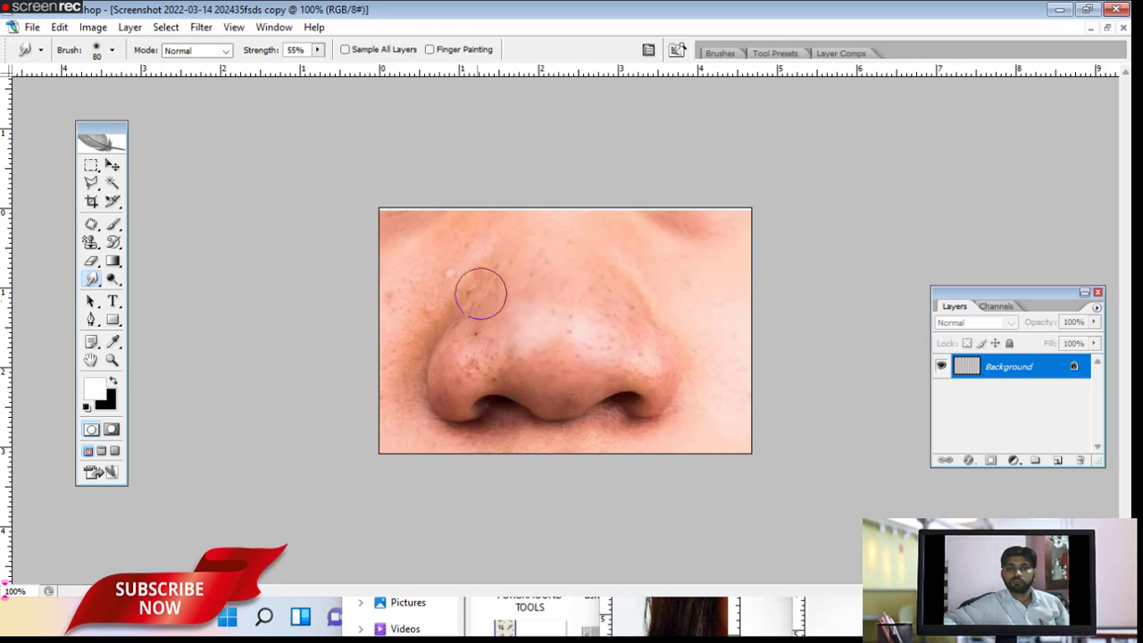
- Smudge the pores across the upper nose, both nostrils and the nose's left side
mouse_move(469, 364)
left_mouse_down()
mouse_move(579, 334)
mouse_move(590, 349)
left_mouse_up()
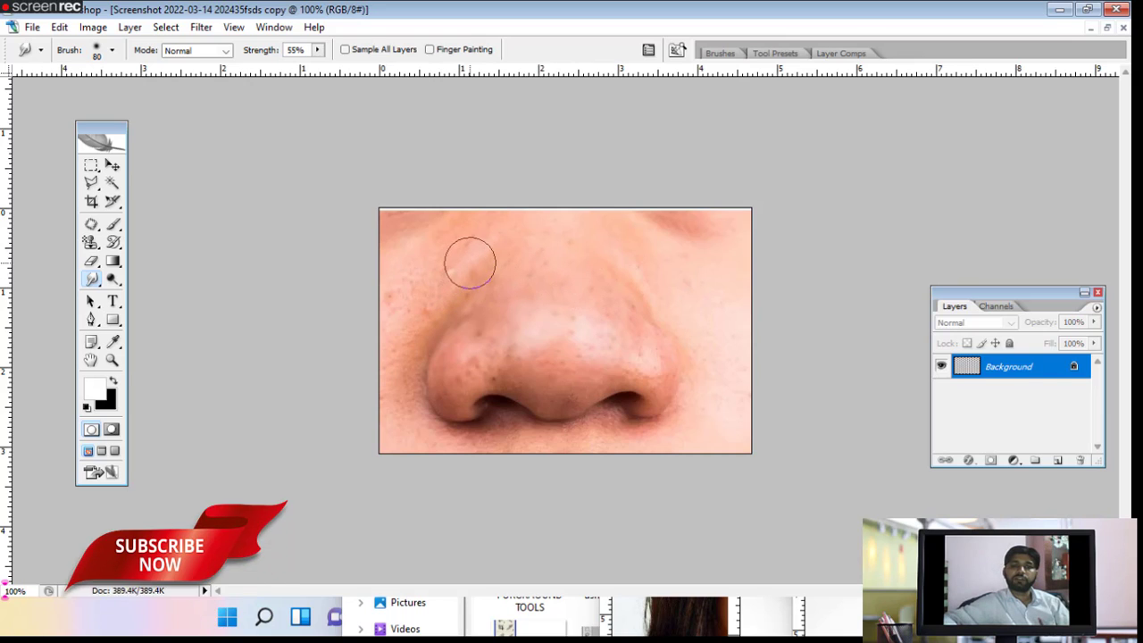
left_click_drag(437, 280, 583, 273)
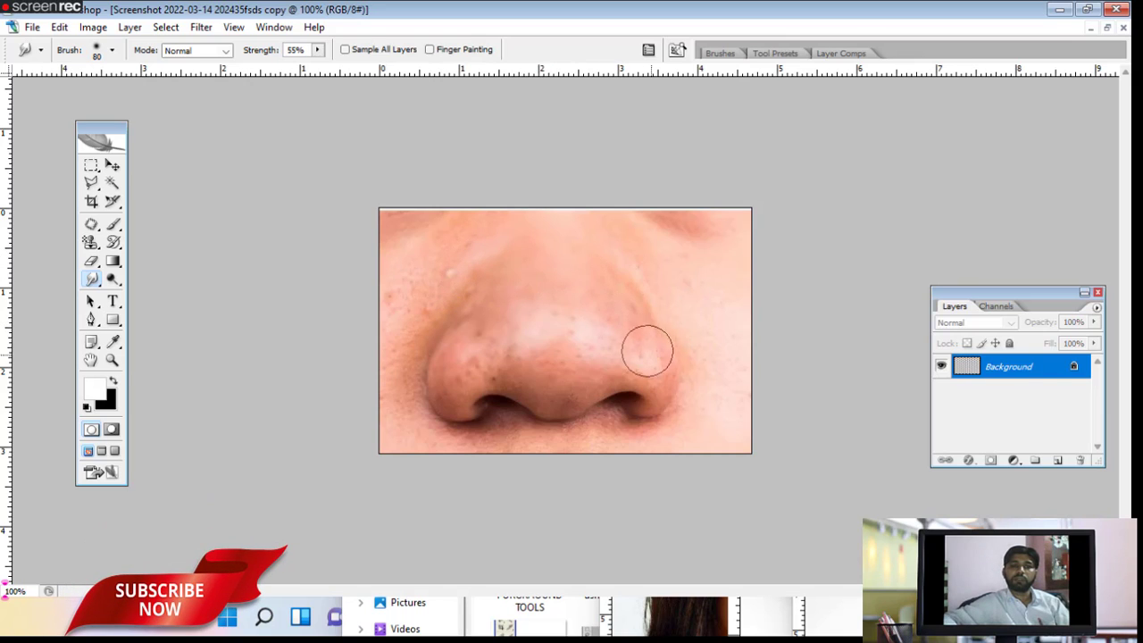
left_click_drag(661, 364, 572, 386)
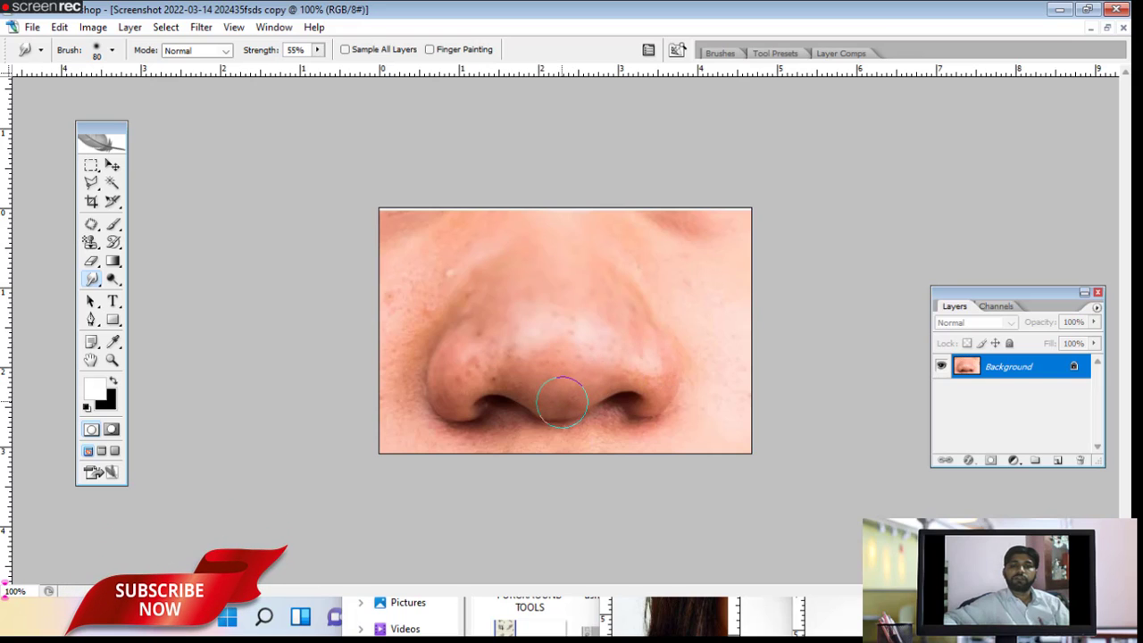
left_click_drag(500, 375, 460, 378)
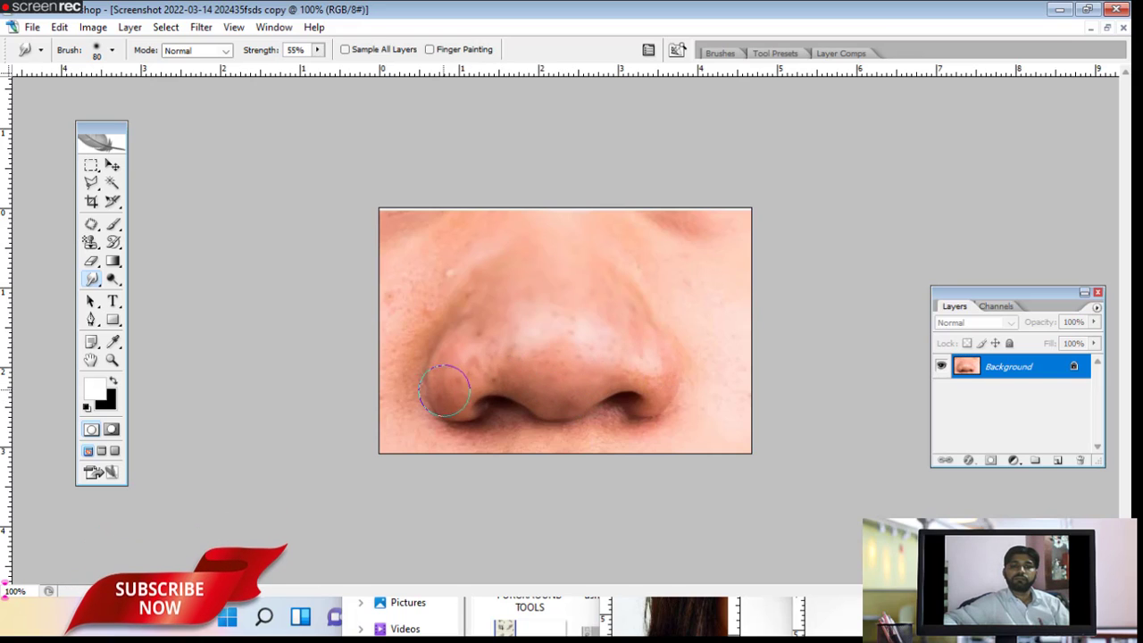
left_click_drag(399, 406, 418, 285)
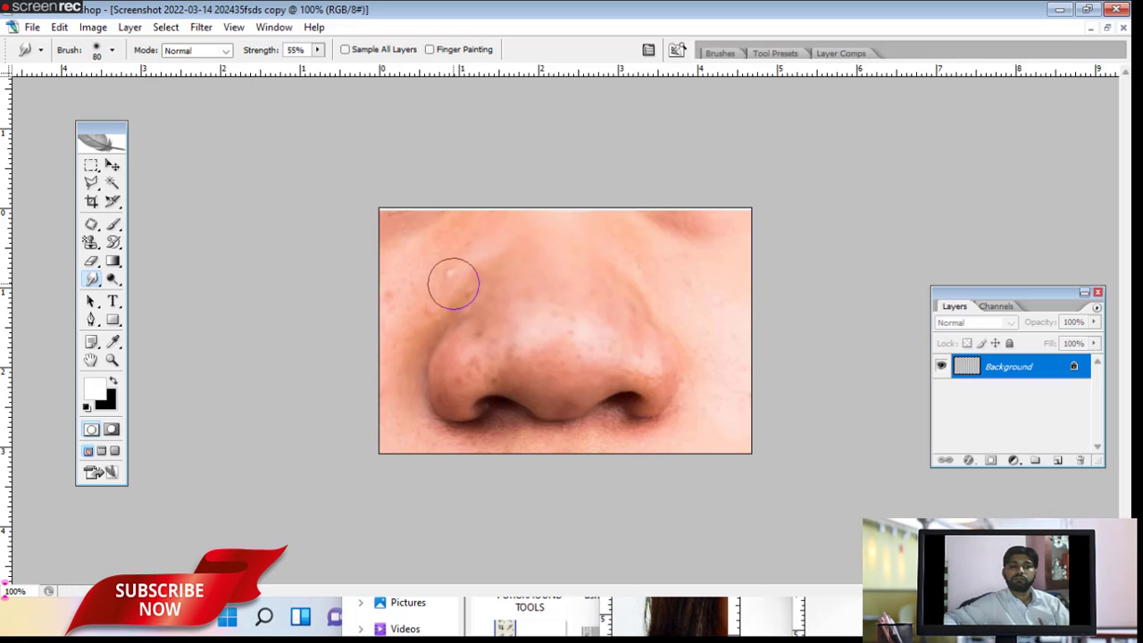
left_click_drag(622, 273, 486, 348)
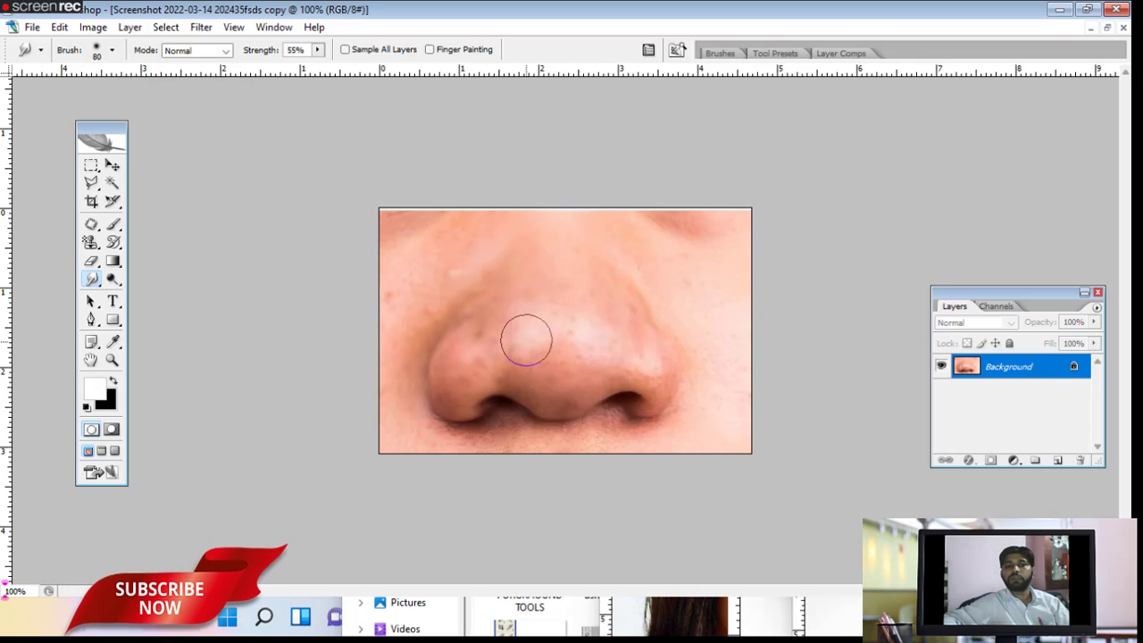
- Smooth the nose tip, lower nose and left nostril, then restore the document window
left_click_drag(526, 332, 475, 337)
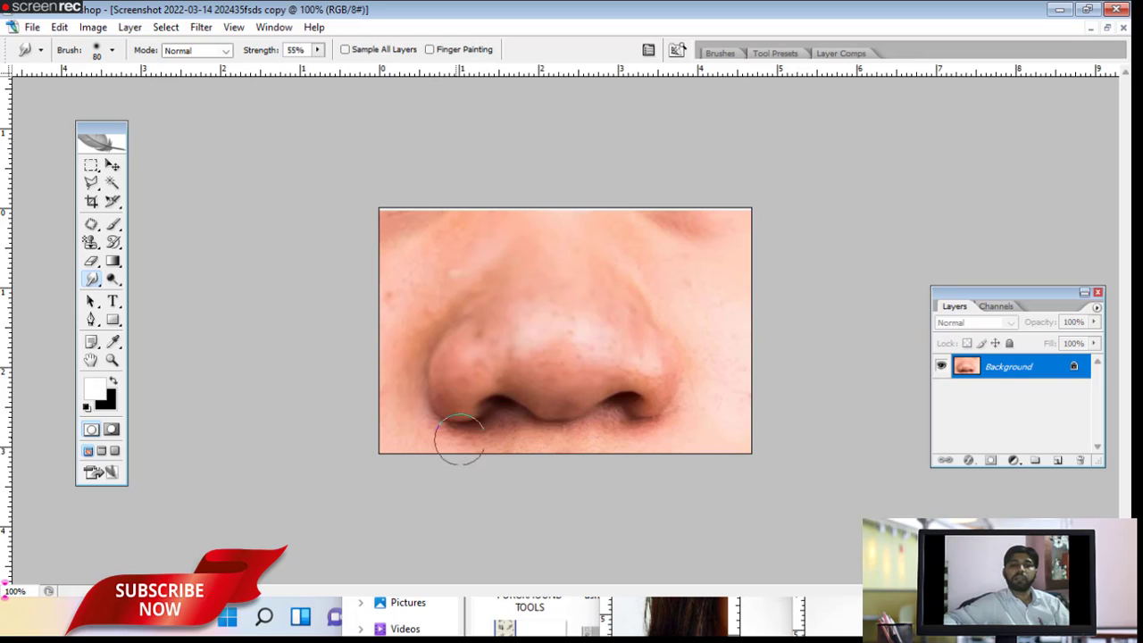
mouse_move(581, 444)
left_mouse_down()
mouse_move(651, 452)
mouse_move(683, 425)
left_mouse_up()
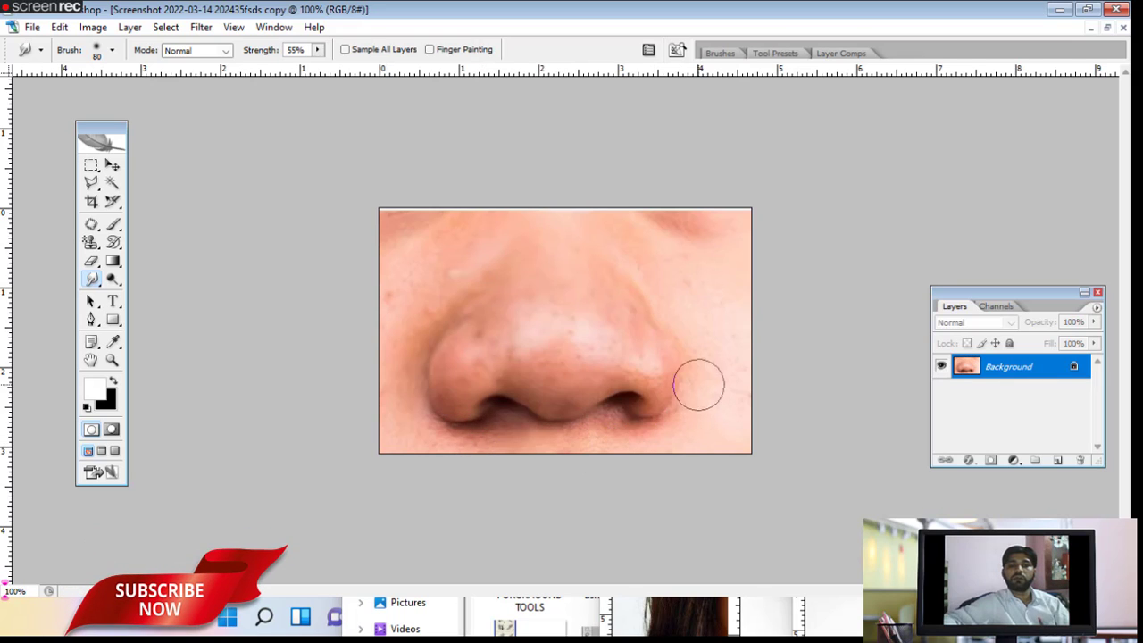
left_click_drag(687, 231, 676, 229)
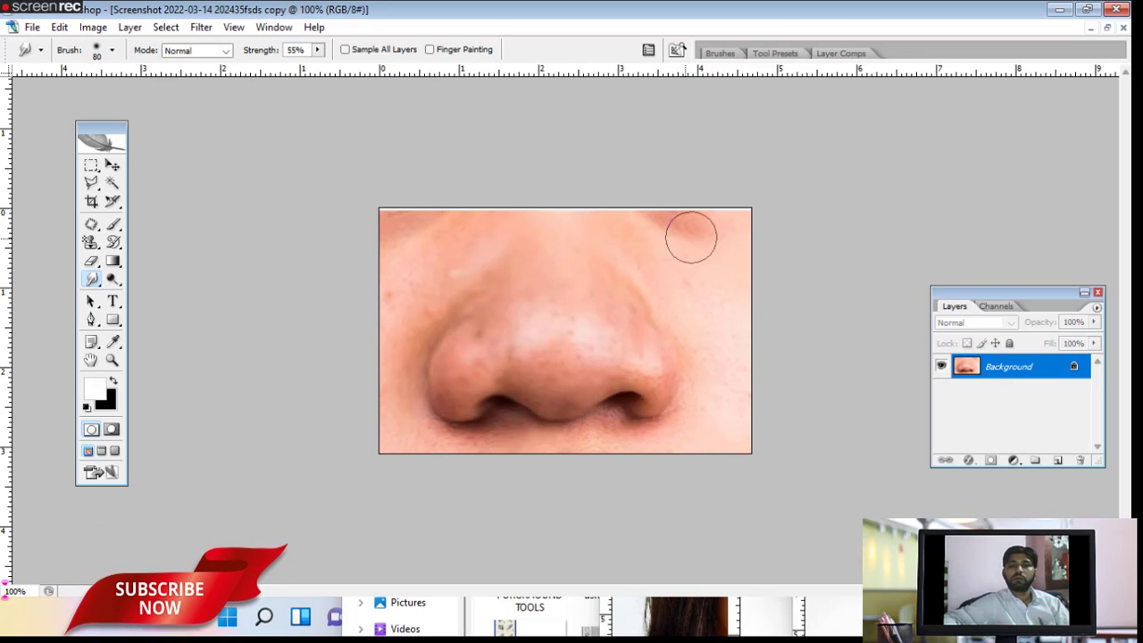
left_click_drag(487, 353, 527, 366)
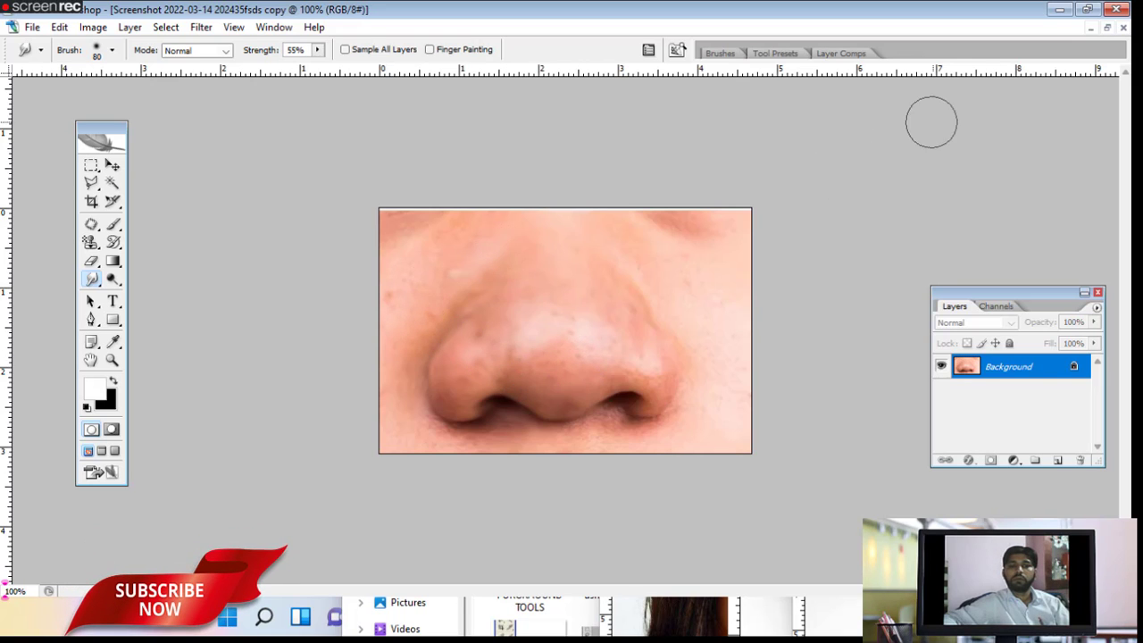
left_click(1107, 27)
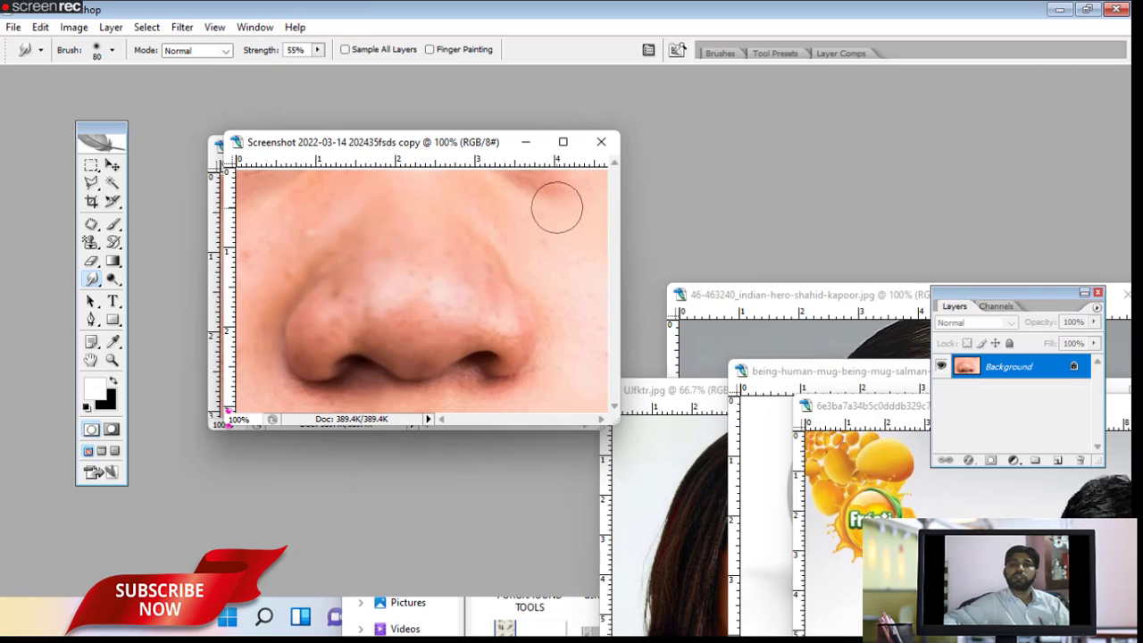
- Arrange the original nose photo and its copy side by side
left_click_drag(391, 150, 736, 157)
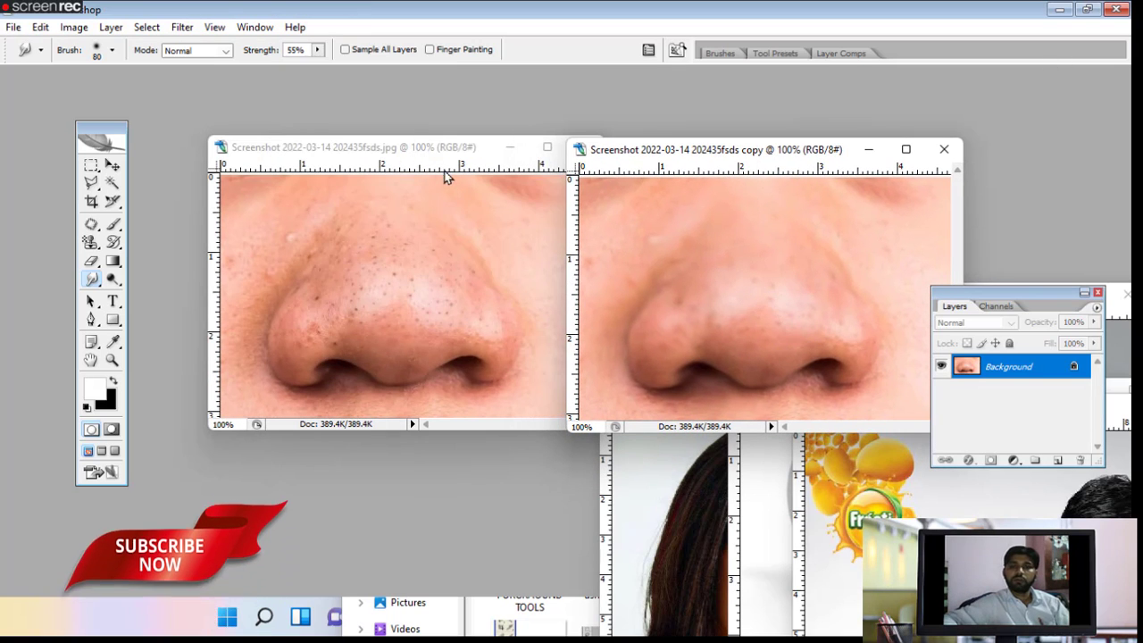
left_click_drag(442, 147, 385, 131)
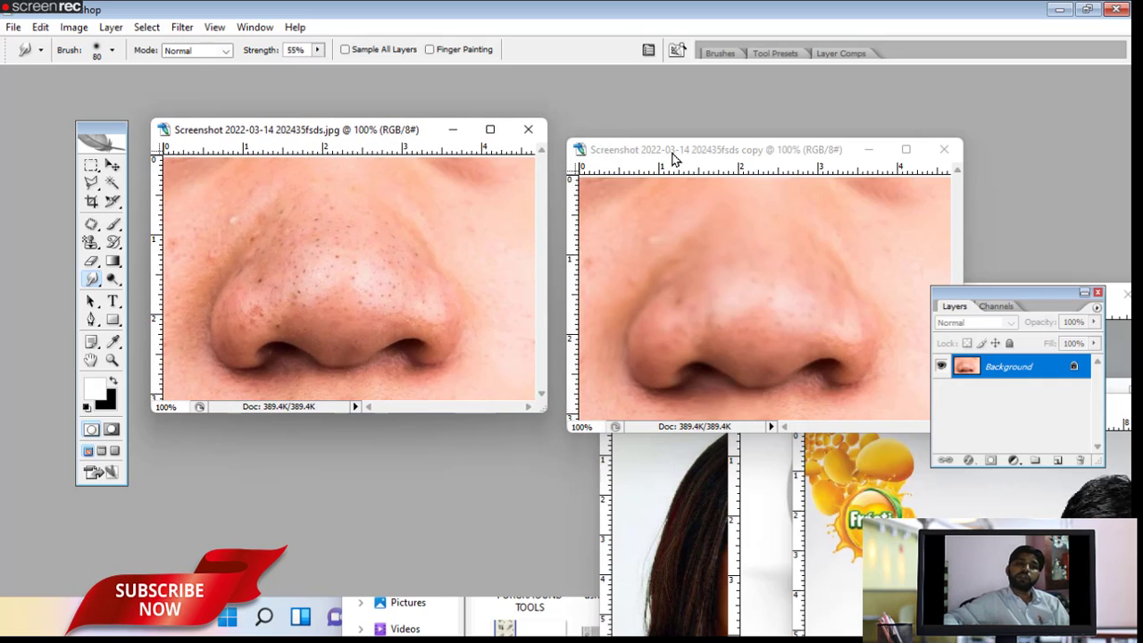
left_click_drag(674, 158, 654, 138)
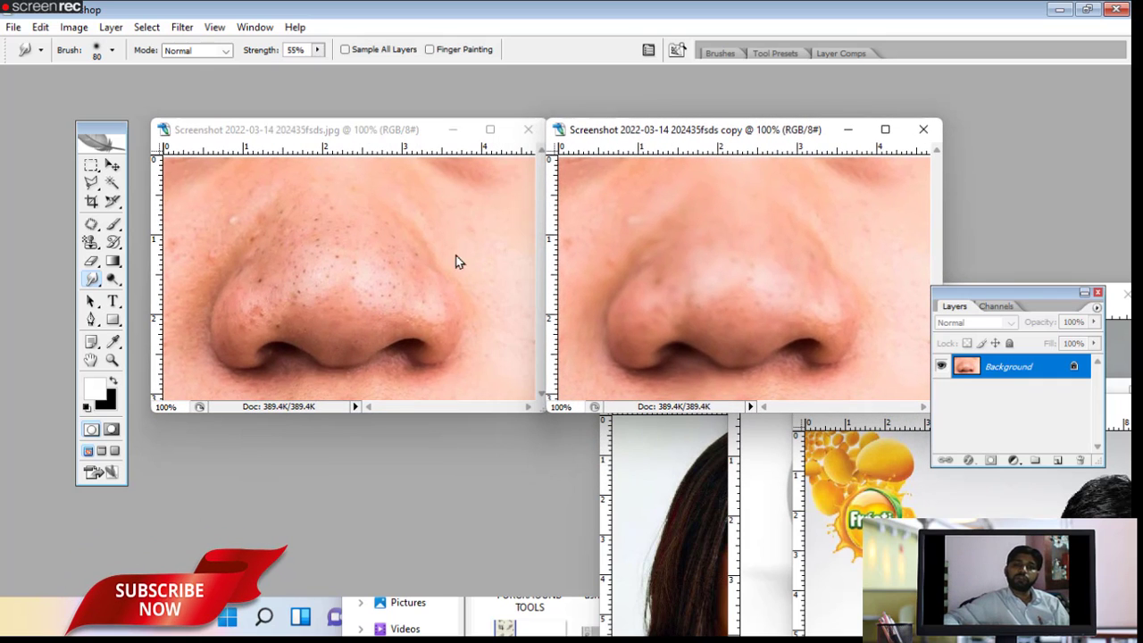
- Smudge the remaining blackheads across the copied nose and nostril
mouse_move(645, 272)
left_mouse_down()
mouse_move(717, 298)
mouse_move(748, 298)
mouse_move(757, 283)
left_mouse_up()
left_click_drag(653, 304, 748, 306)
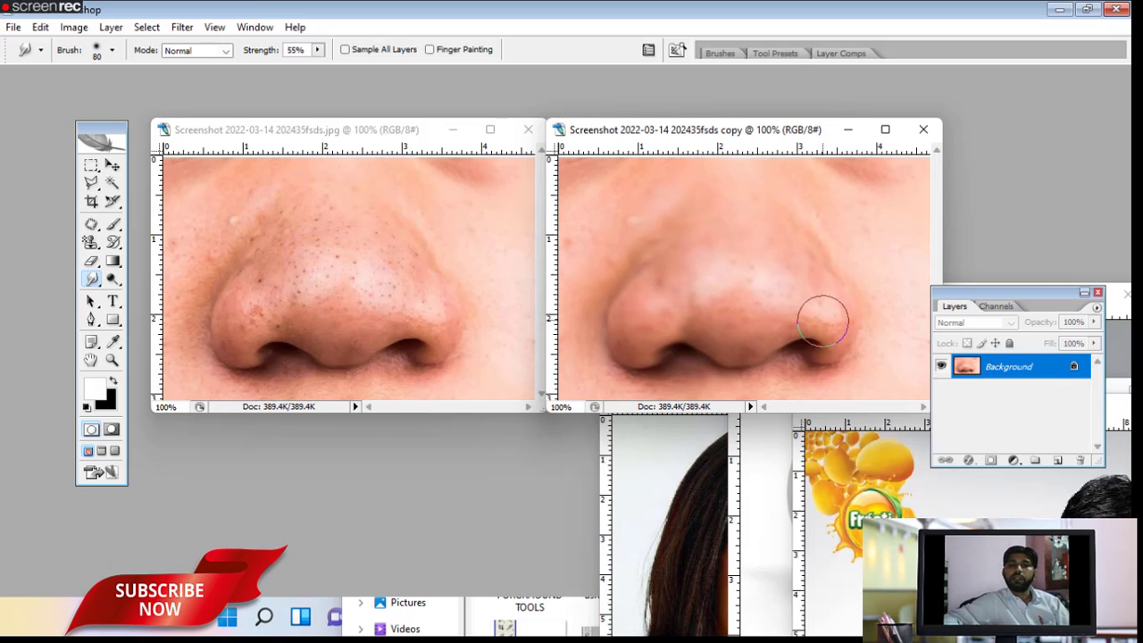
mouse_move(836, 342)
left_mouse_down()
mouse_move(829, 357)
mouse_move(761, 378)
left_mouse_up()
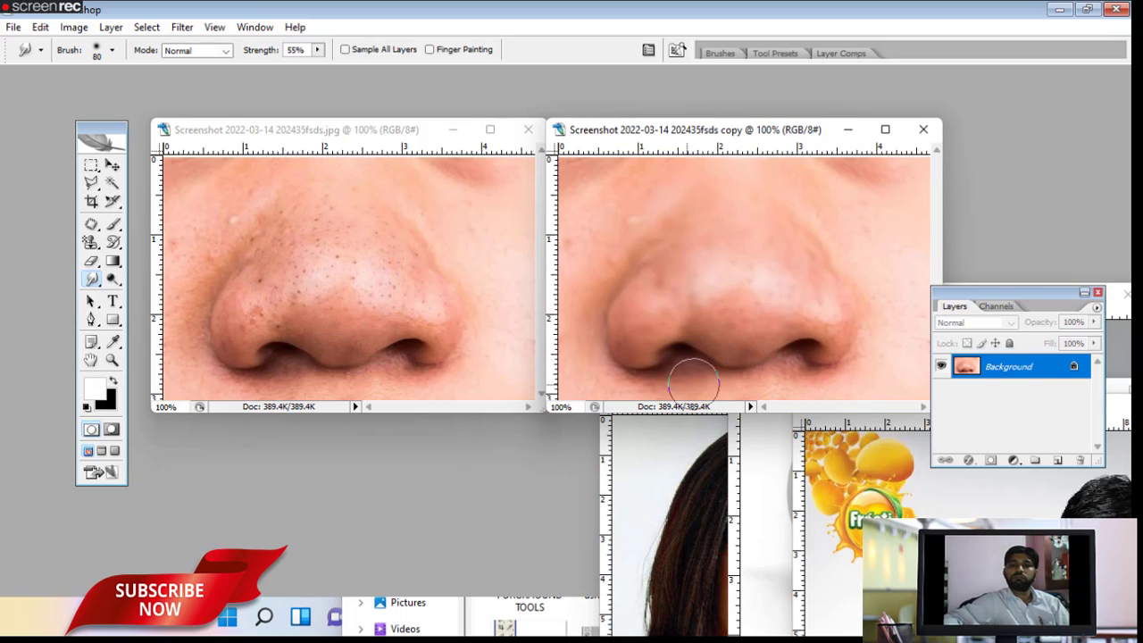
left_click(851, 510)
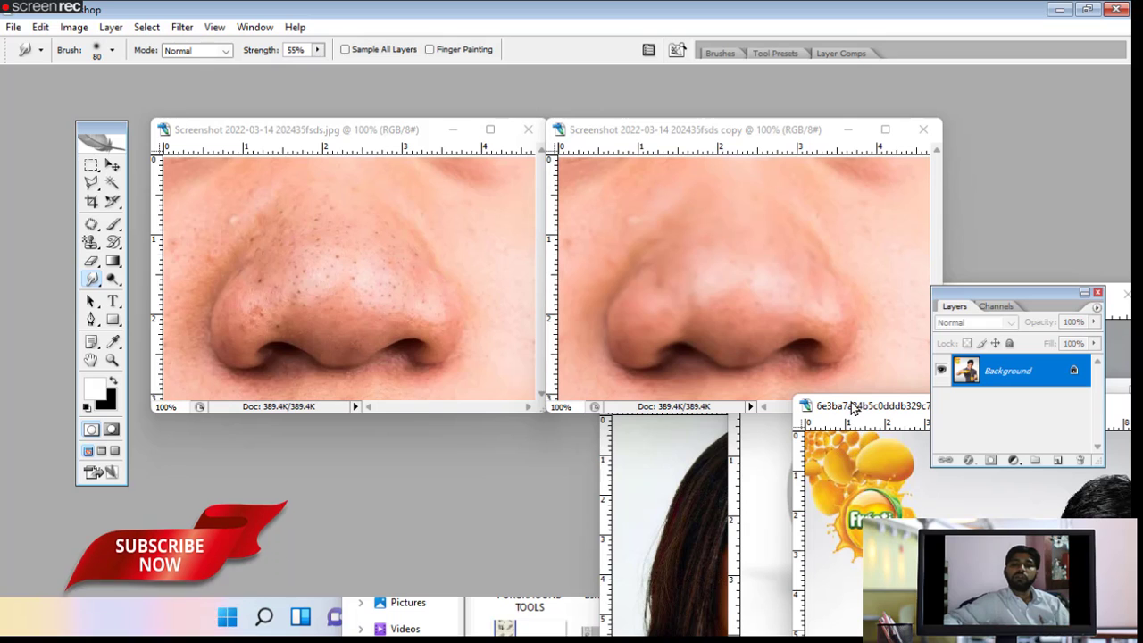
- Bring the Being human mug image forward and move it over the nose images
left_click(750, 496)
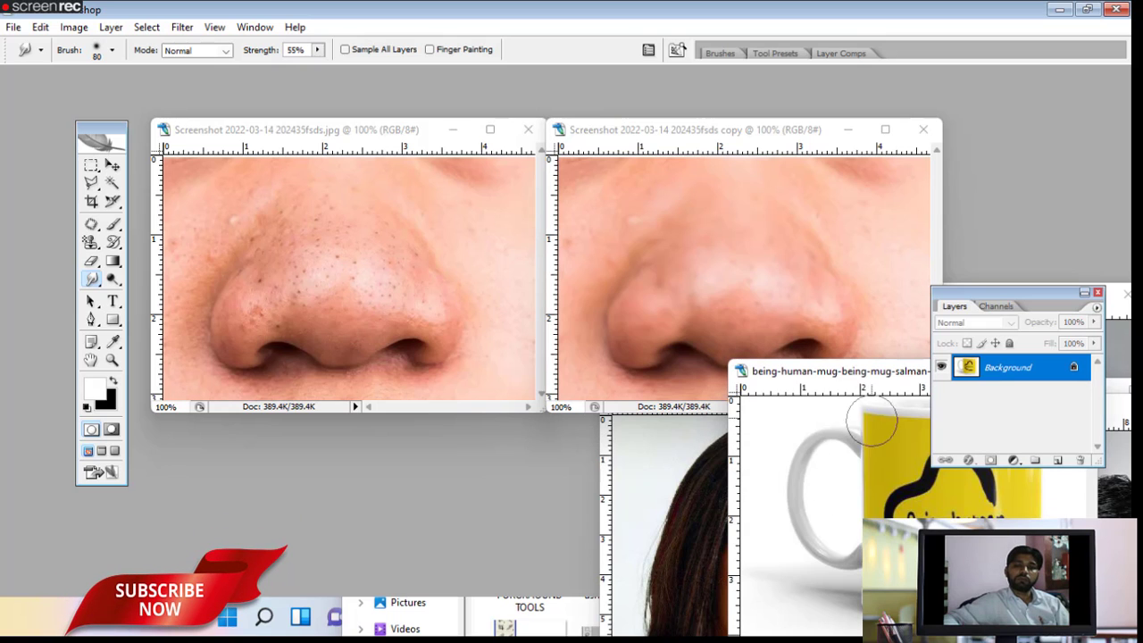
left_click_drag(863, 375, 310, 157)
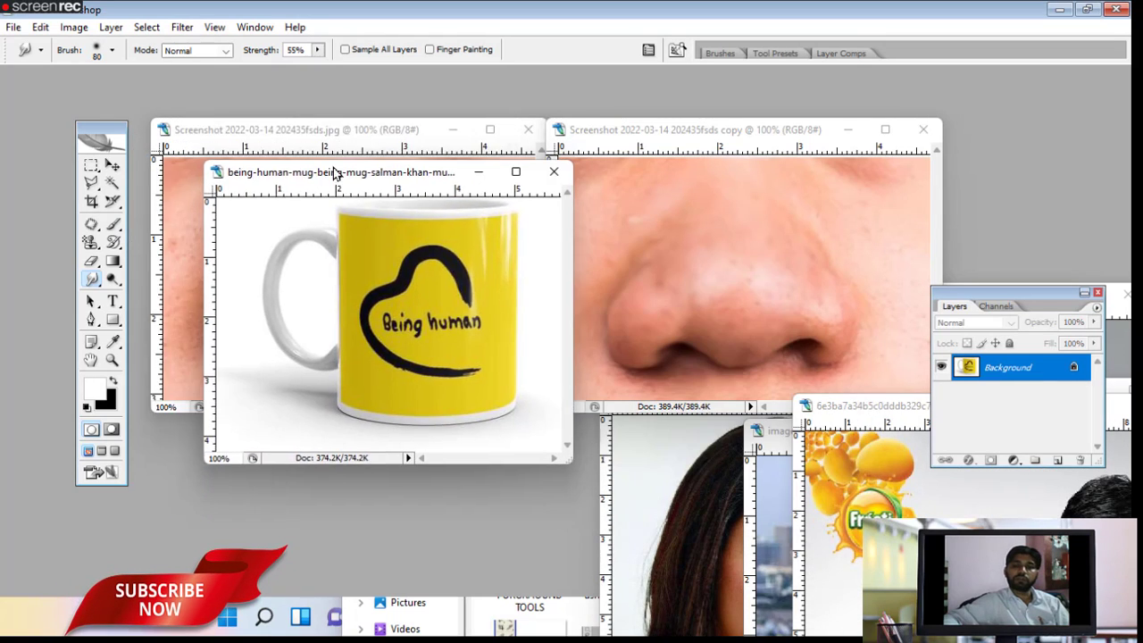
left_click(489, 151)
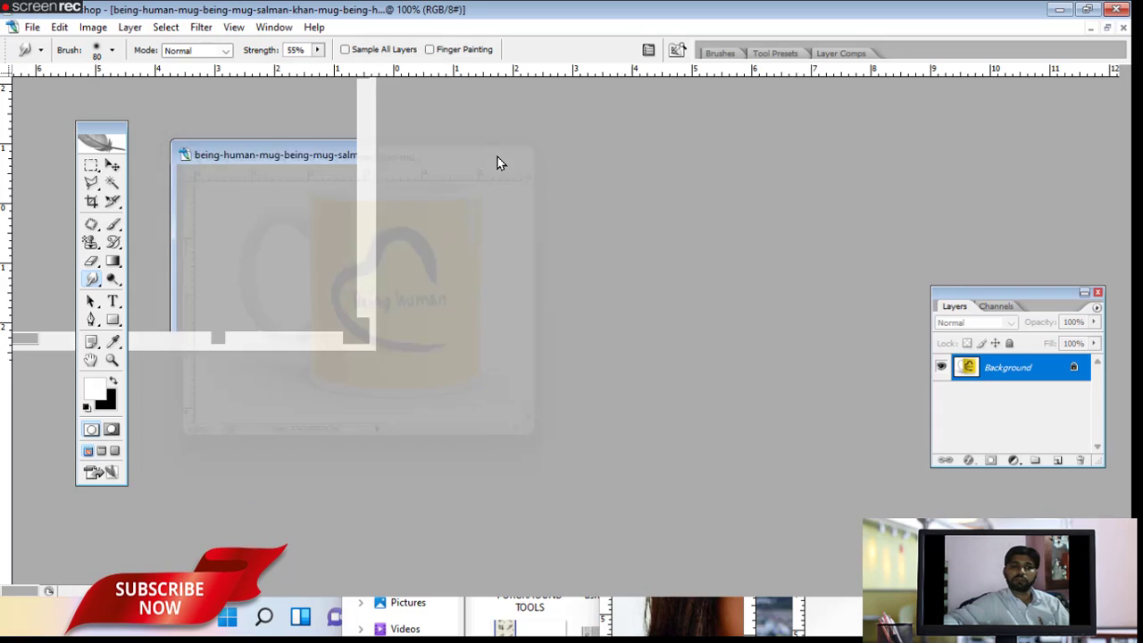
left_click(1107, 28)
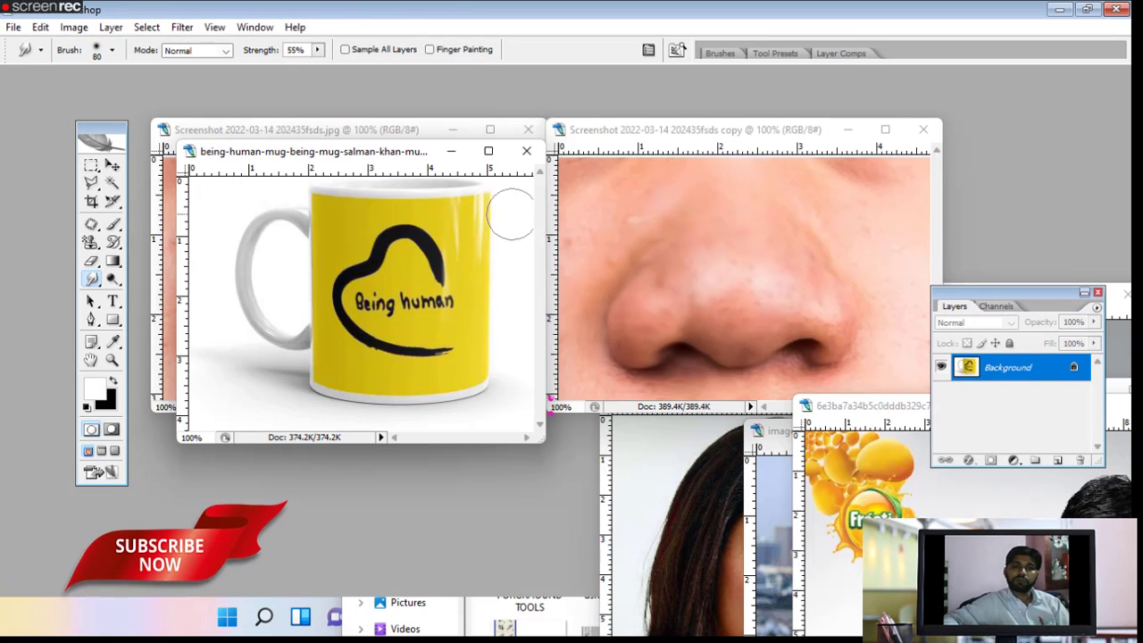
- Duplicate the mug image and place the copy to the right of the original
right_click(339, 157)
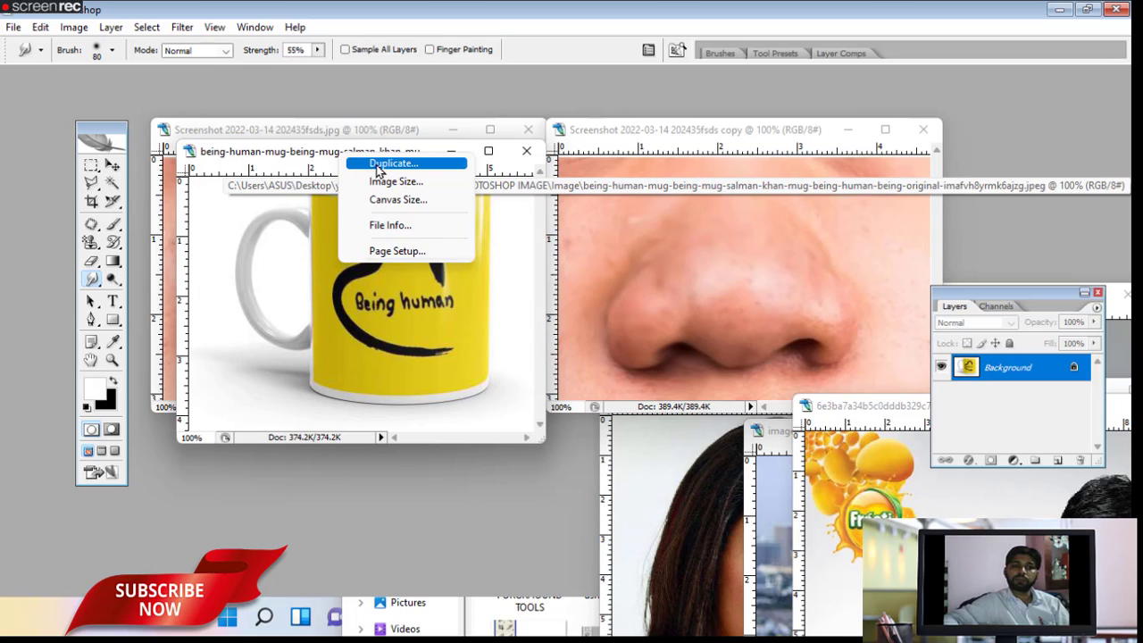
left_click(379, 170)
left_click(928, 291)
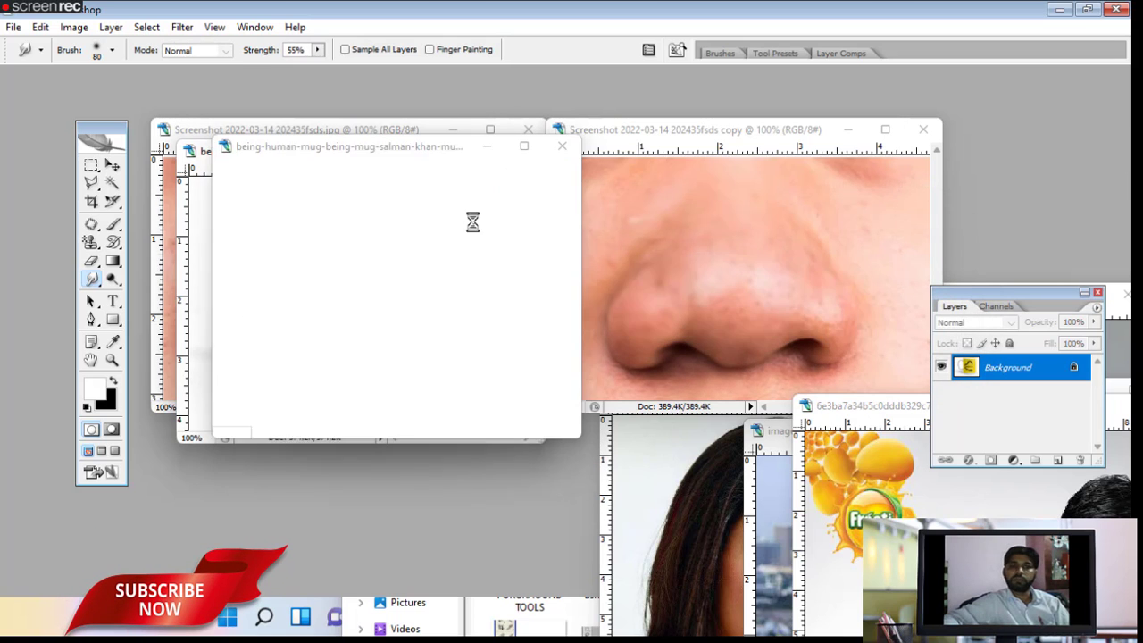
mouse_move(377, 154)
left_mouse_down()
mouse_move(782, 156)
mouse_move(729, 154)
left_mouse_up()
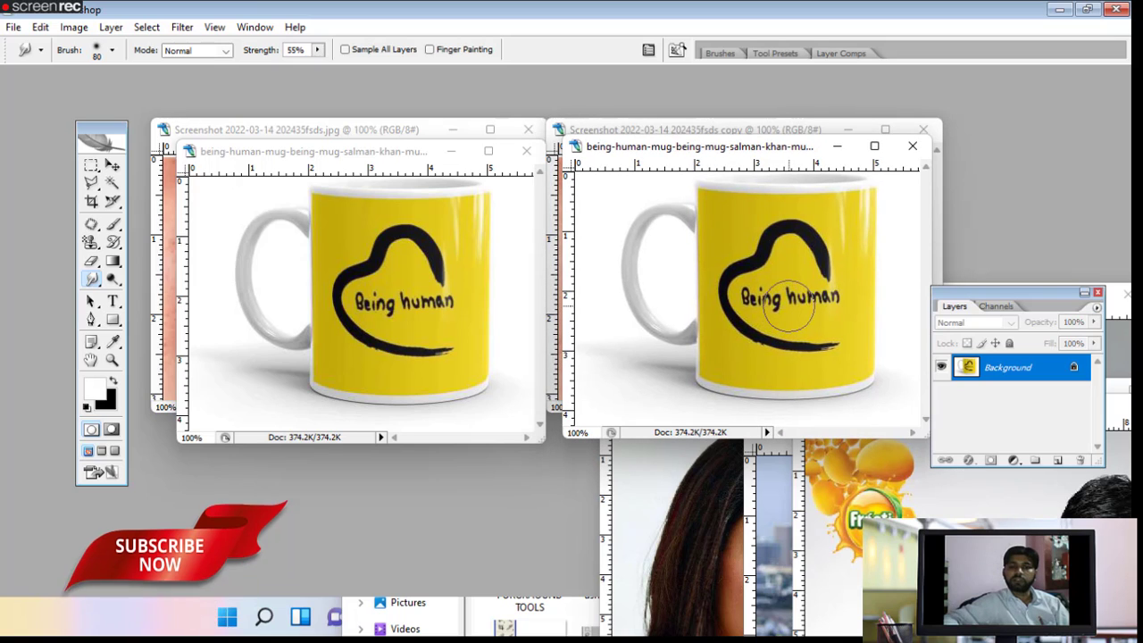
- Shrink the brush to 40 and smear the word 'human' on the copied mug
key("bracketleft")
key("bracketleft")
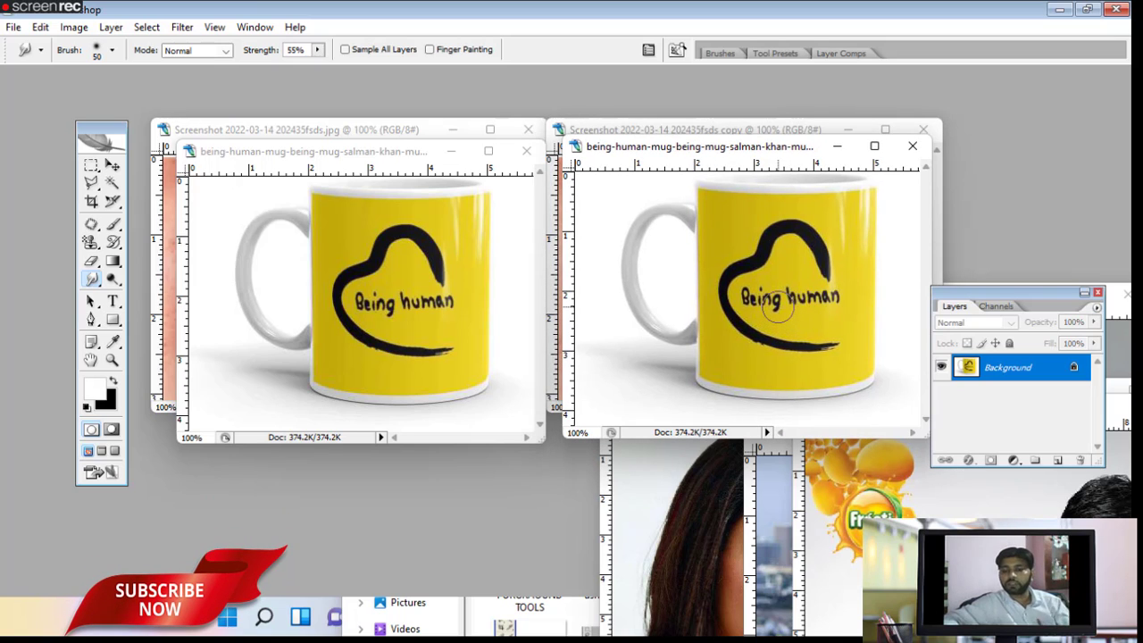
key("bracketleft")
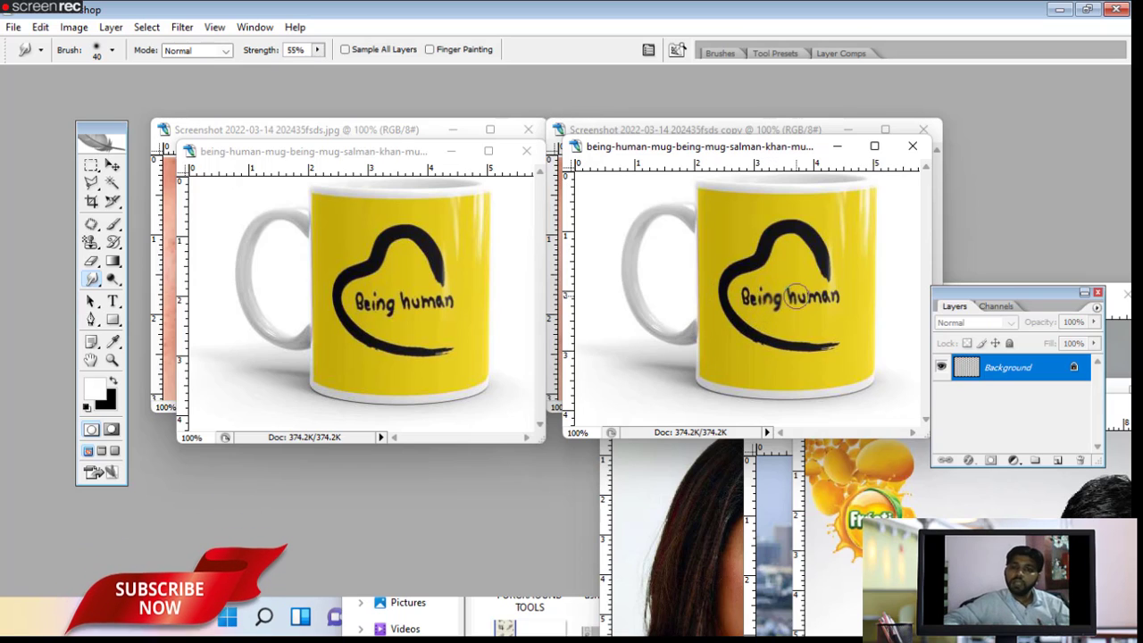
left_click_drag(794, 297, 782, 302)
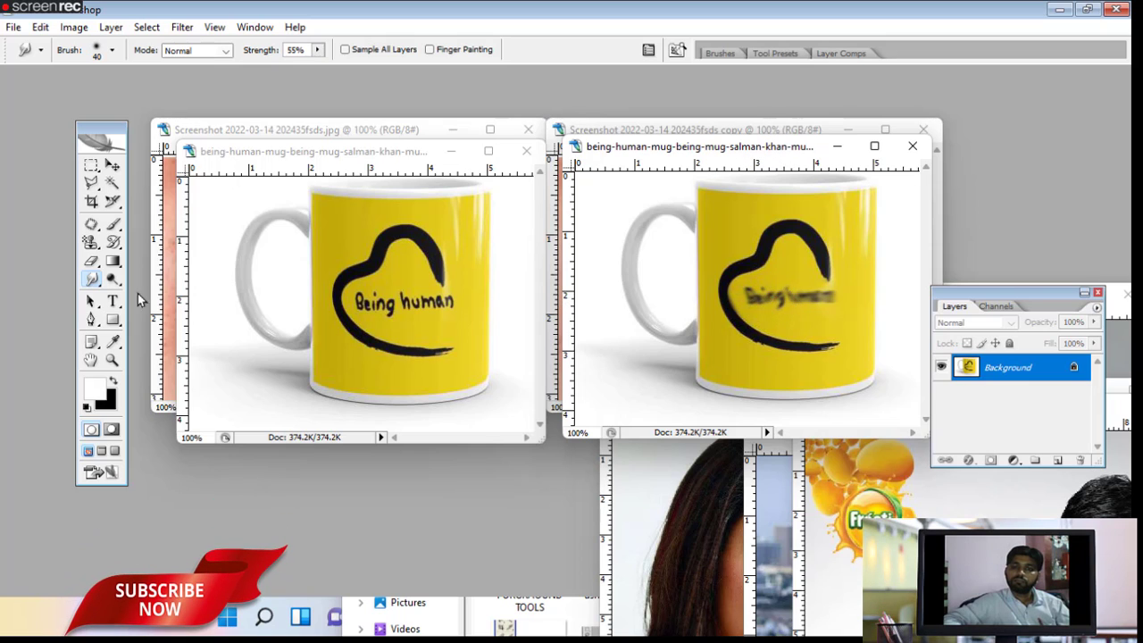
- Switch to the Blur Tool and blur the smudged lettering until illegible
right_click(96, 280)
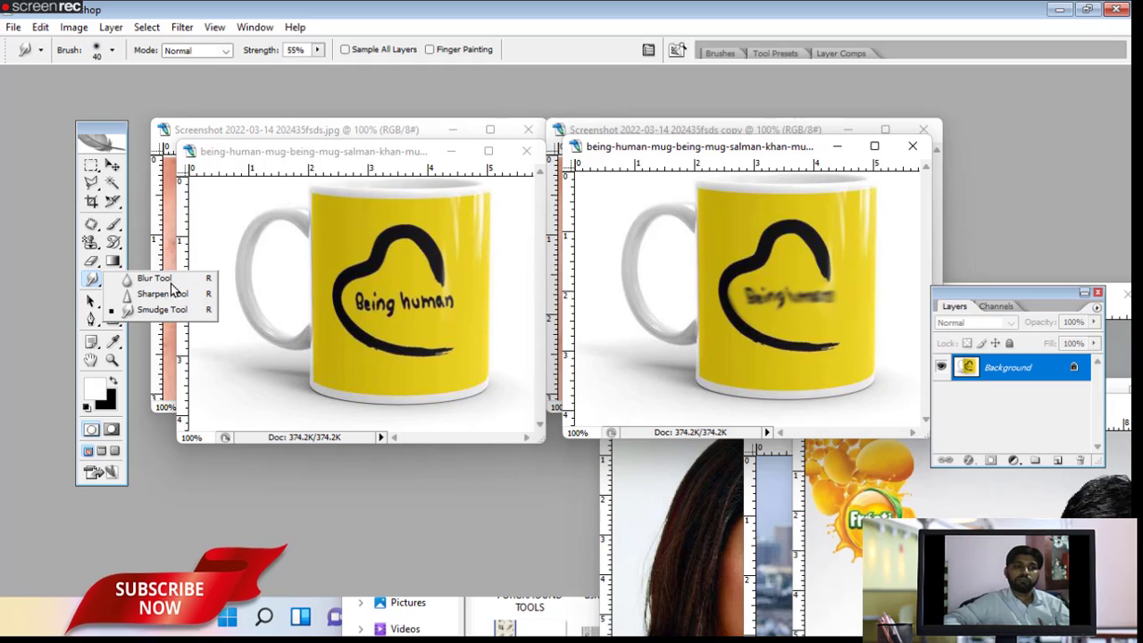
left_click(169, 278)
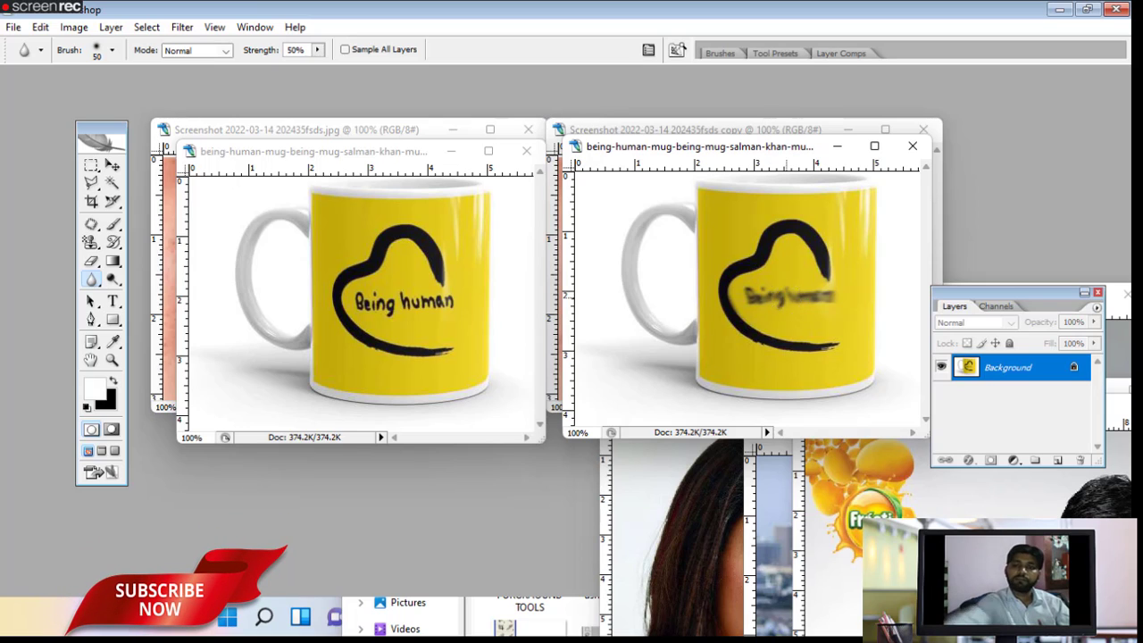
left_click_drag(779, 304, 761, 304)
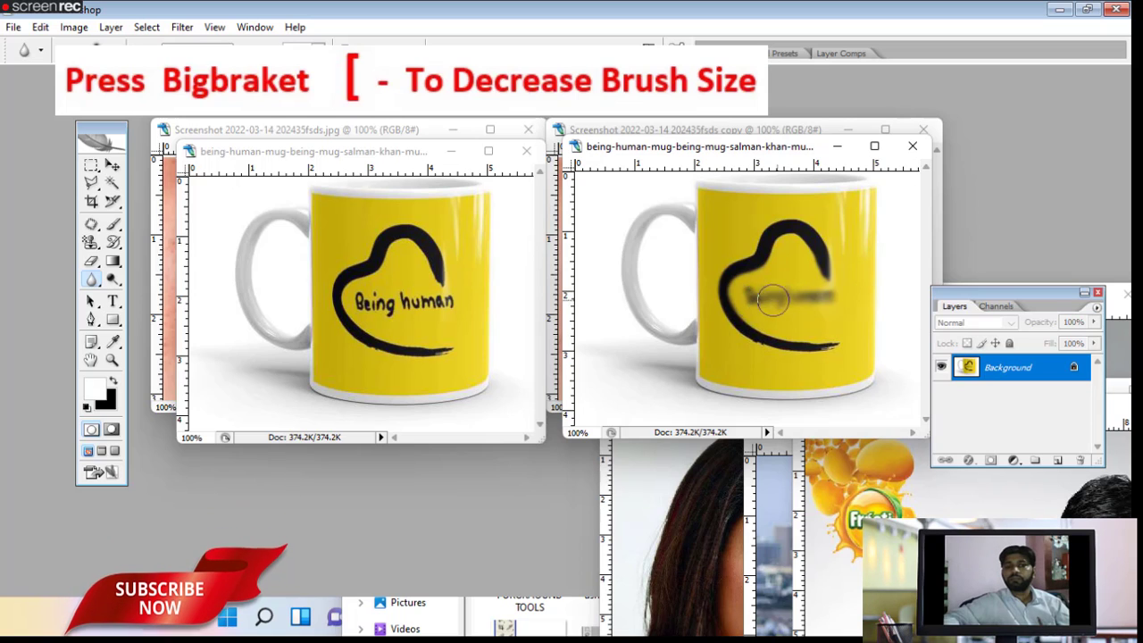
mouse_move(732, 298)
left_mouse_down()
mouse_move(775, 300)
mouse_move(759, 288)
left_mouse_up()
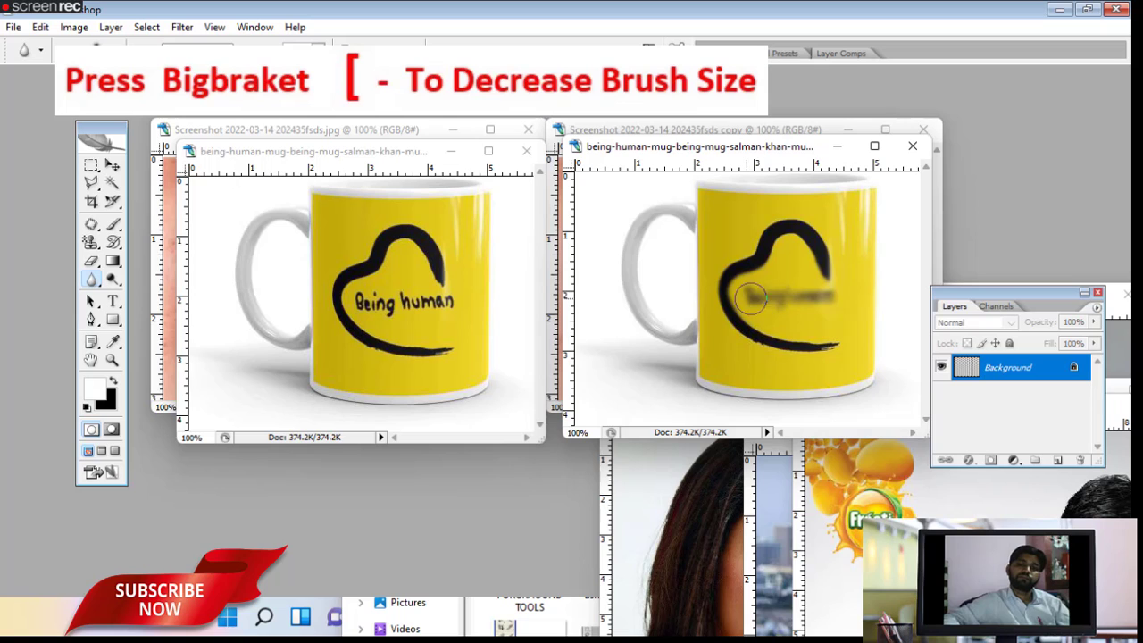
mouse_move(783, 301)
left_mouse_down()
mouse_move(843, 300)
mouse_move(764, 295)
mouse_move(711, 312)
left_mouse_up()
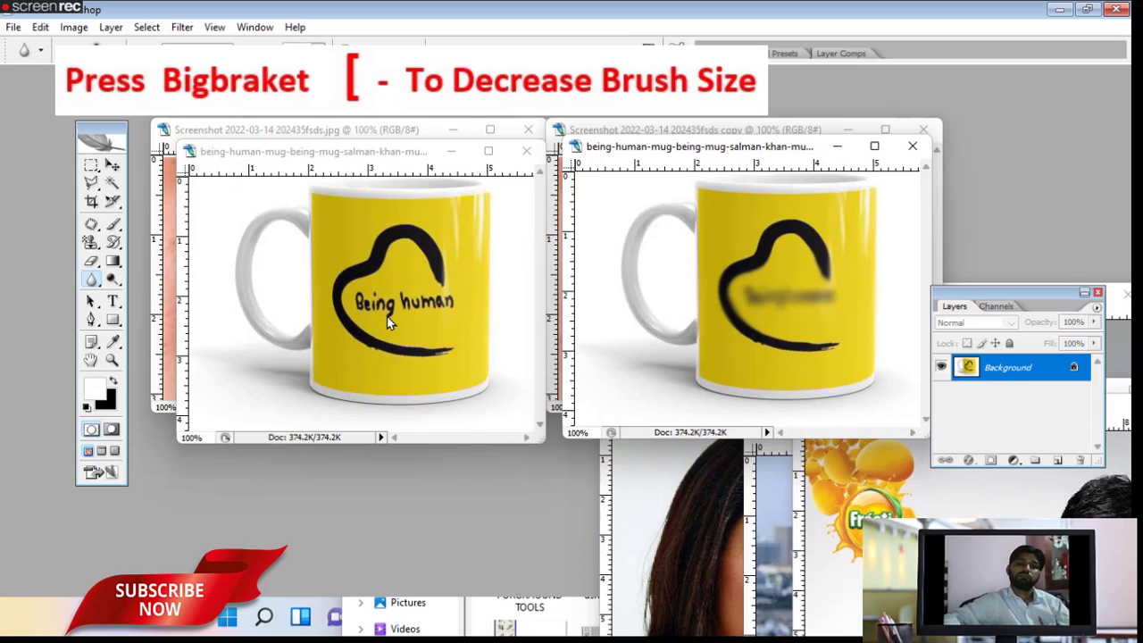
mouse_move(818, 297)
left_mouse_down()
mouse_move(733, 306)
mouse_move(815, 298)
left_mouse_up()
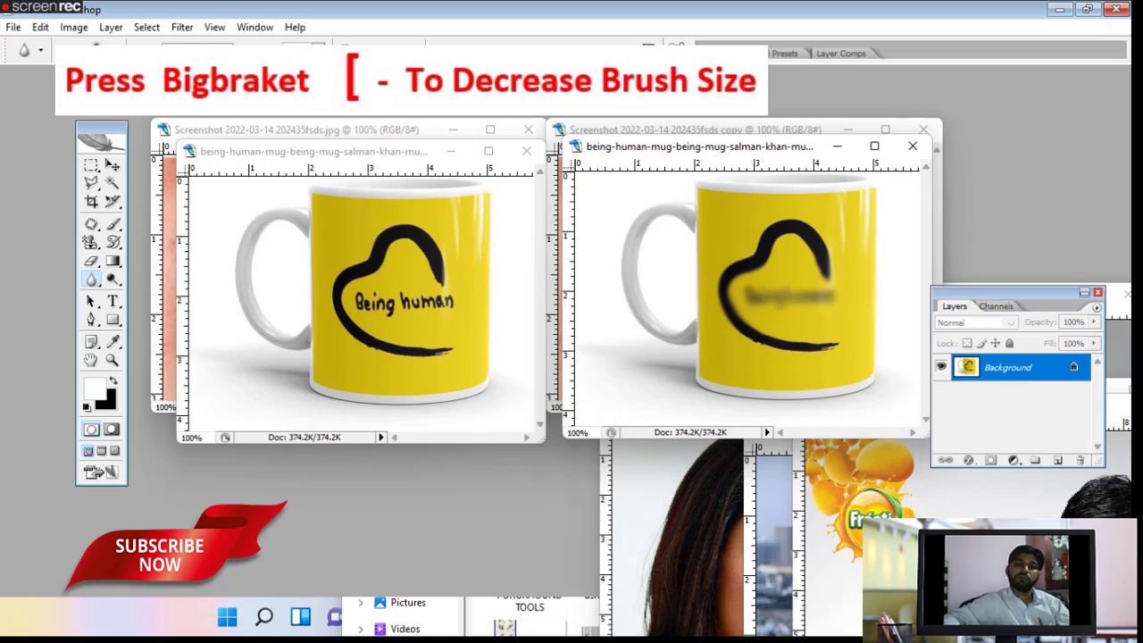
left_click(942, 505)
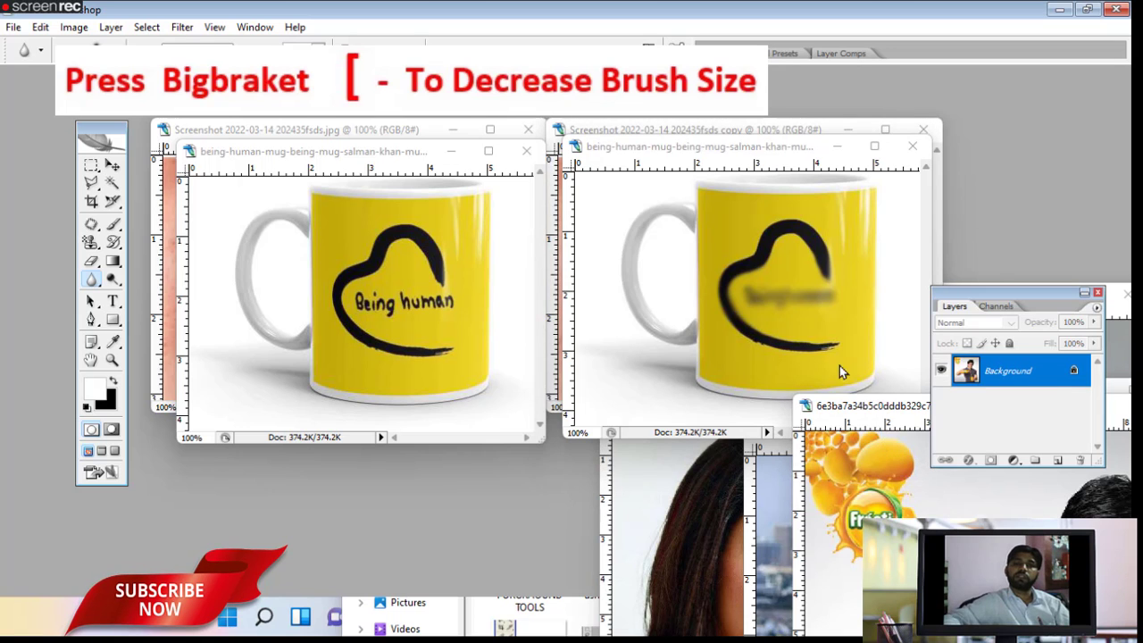
- Bring UJfktr.jpg forward, enlarge the brush, and duplicate it as 'UJfktr copy'
mouse_move(851, 406)
left_mouse_down()
mouse_move(359, 170)
mouse_move(765, 462)
mouse_move(949, 351)
left_mouse_up()
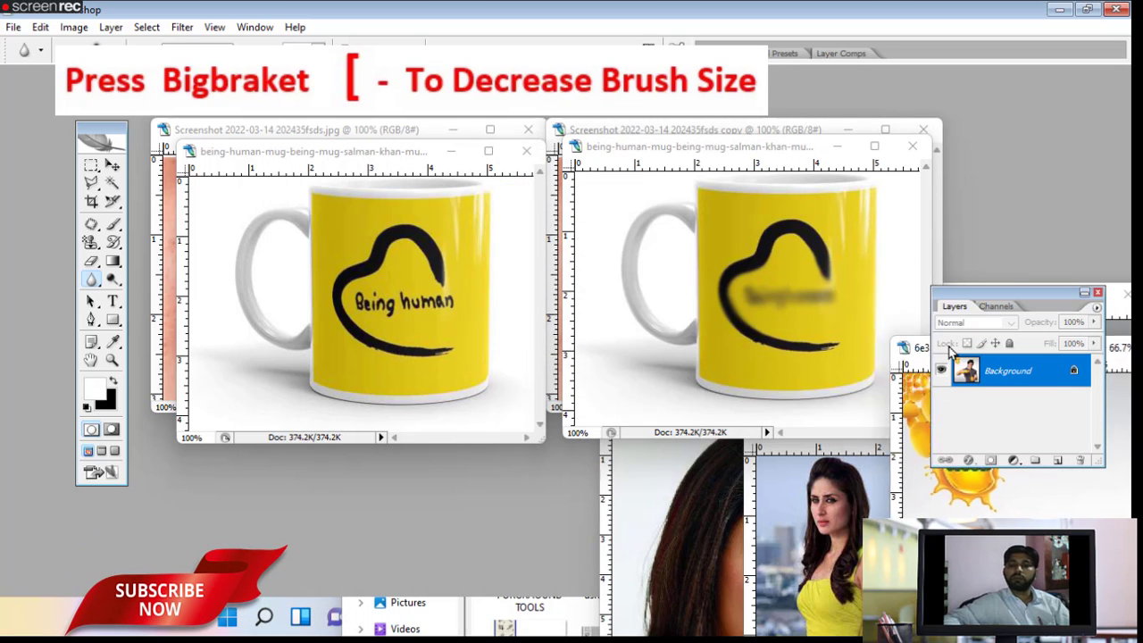
left_click(642, 512)
mouse_move(825, 393)
left_mouse_down()
mouse_move(541, 156)
mouse_move(481, 79)
left_mouse_up()
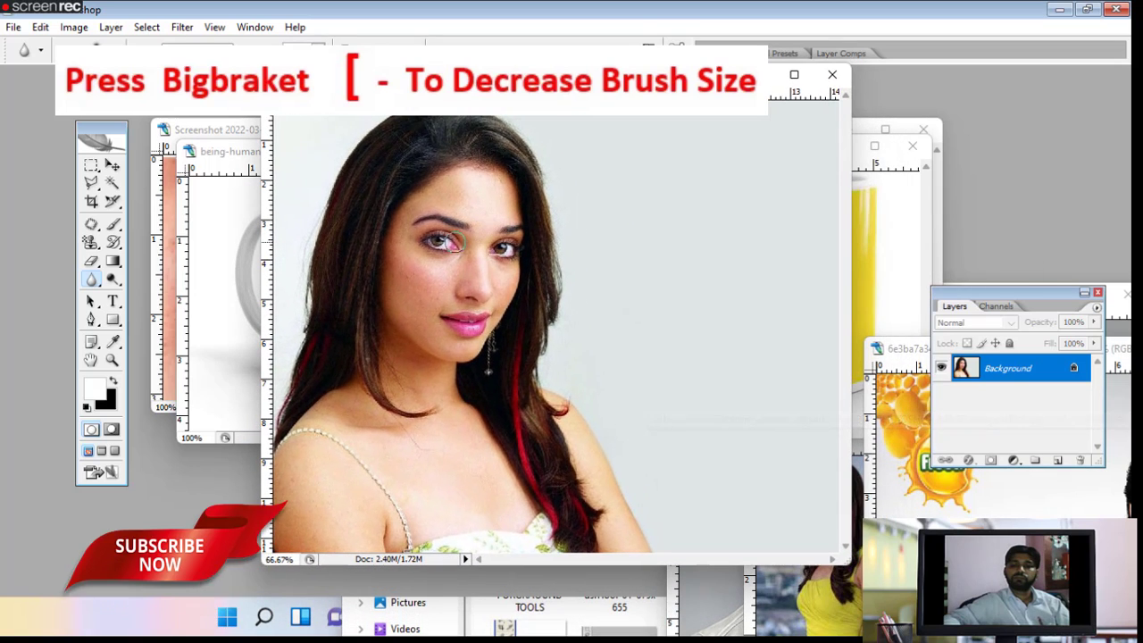
key("bracketright")
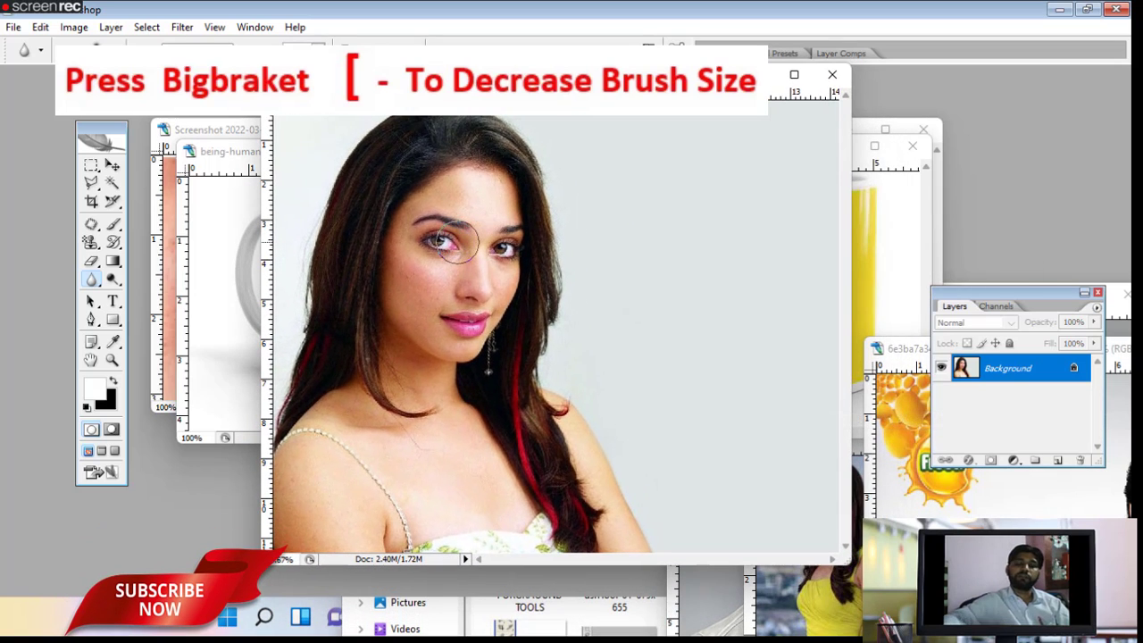
key("bracketright")
key("bracketright")
key("bracketright")
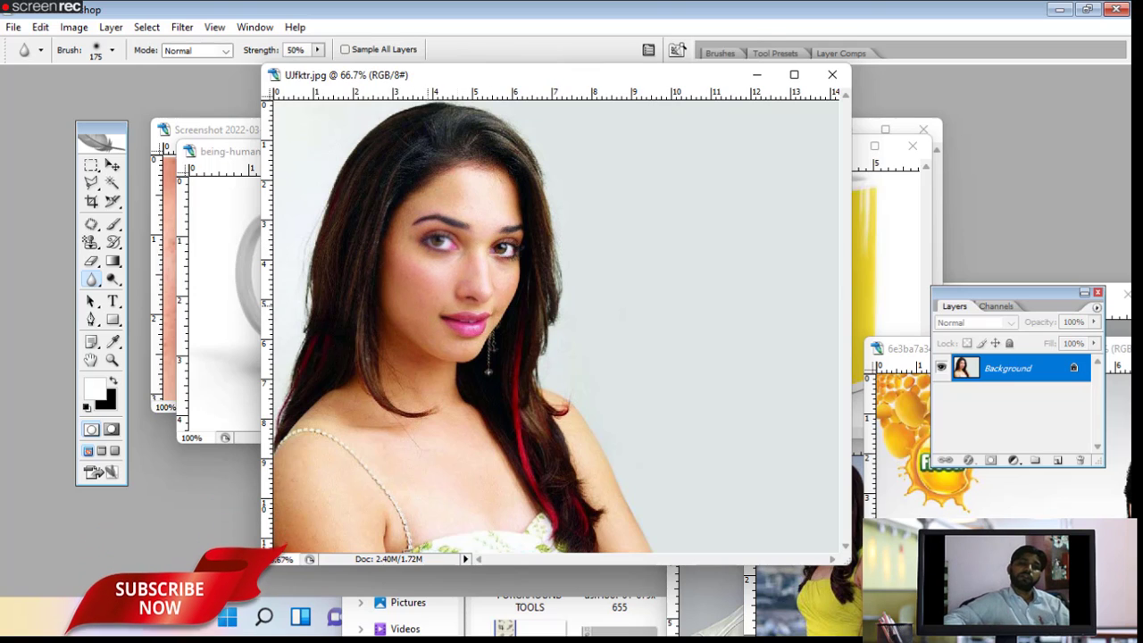
right_click(402, 88)
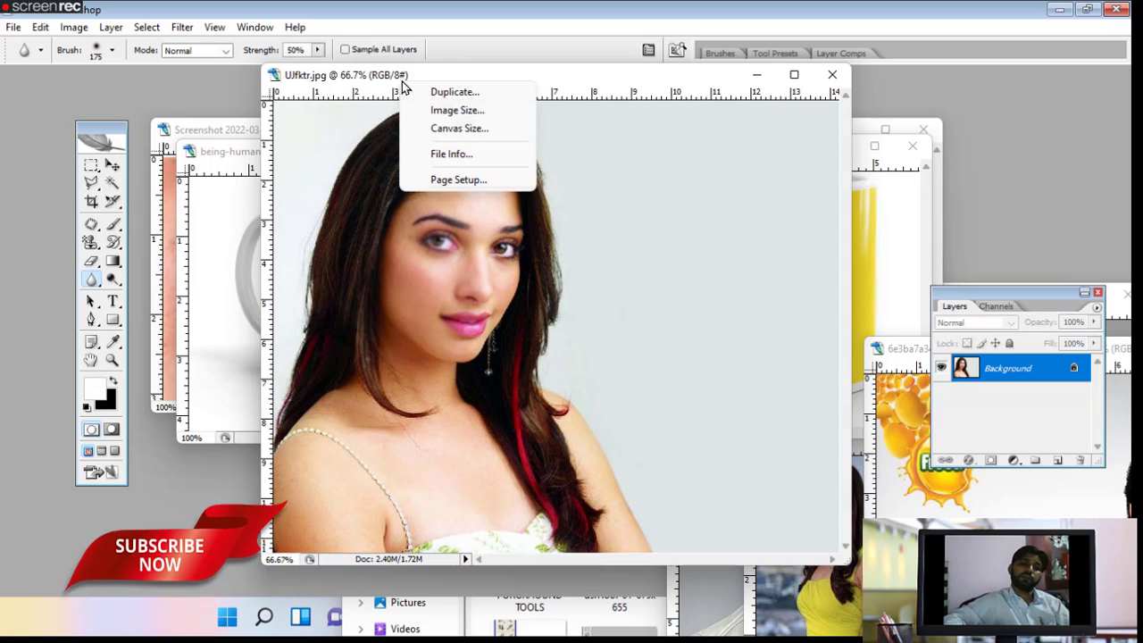
left_click(439, 90)
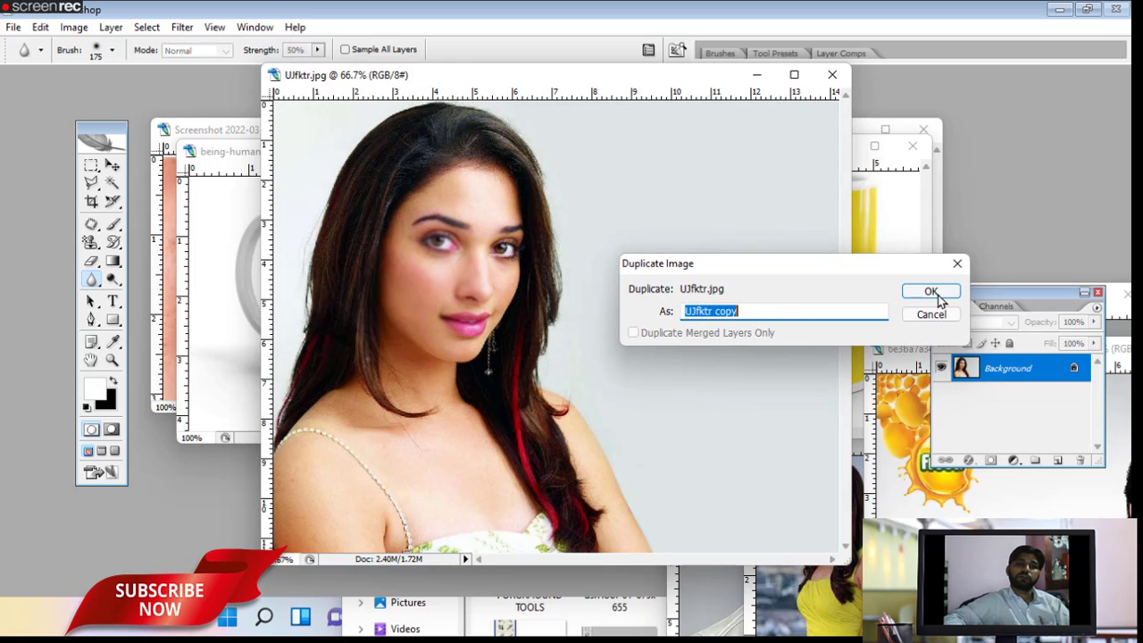
left_click(937, 298)
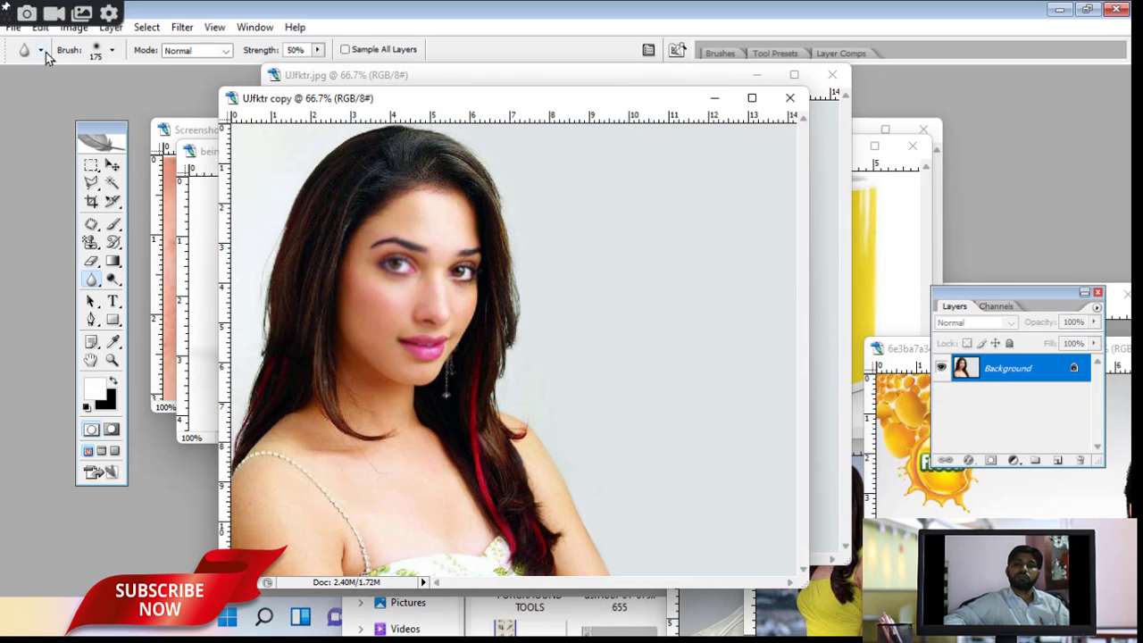
- Place the UJfktr copy beside the original portrait for comparison
left_click(14, 27)
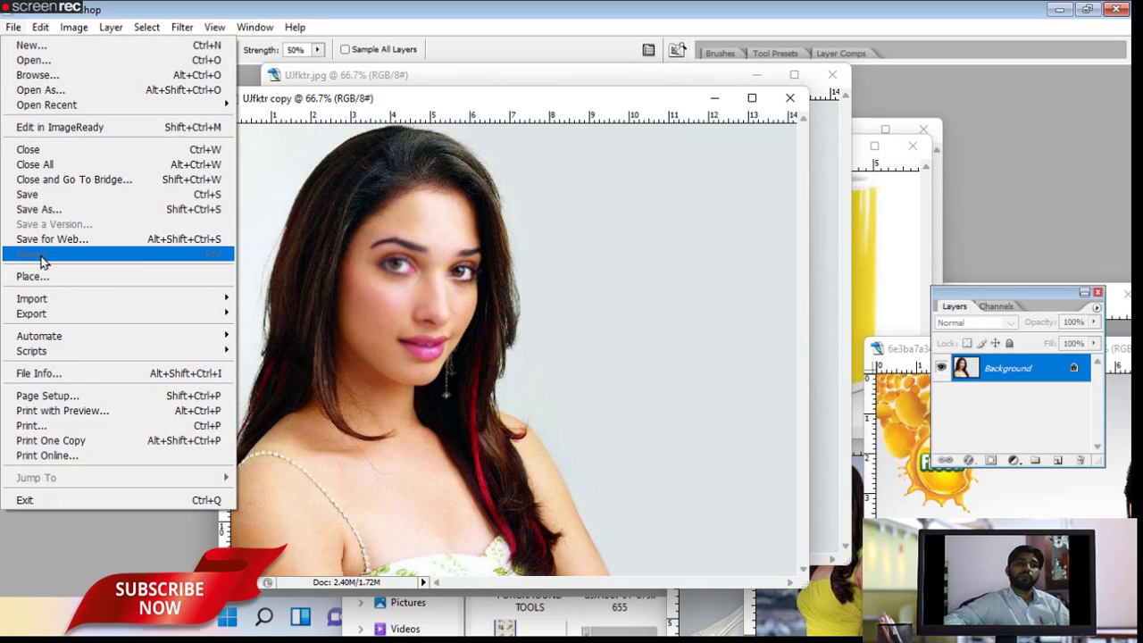
left_click(546, 283)
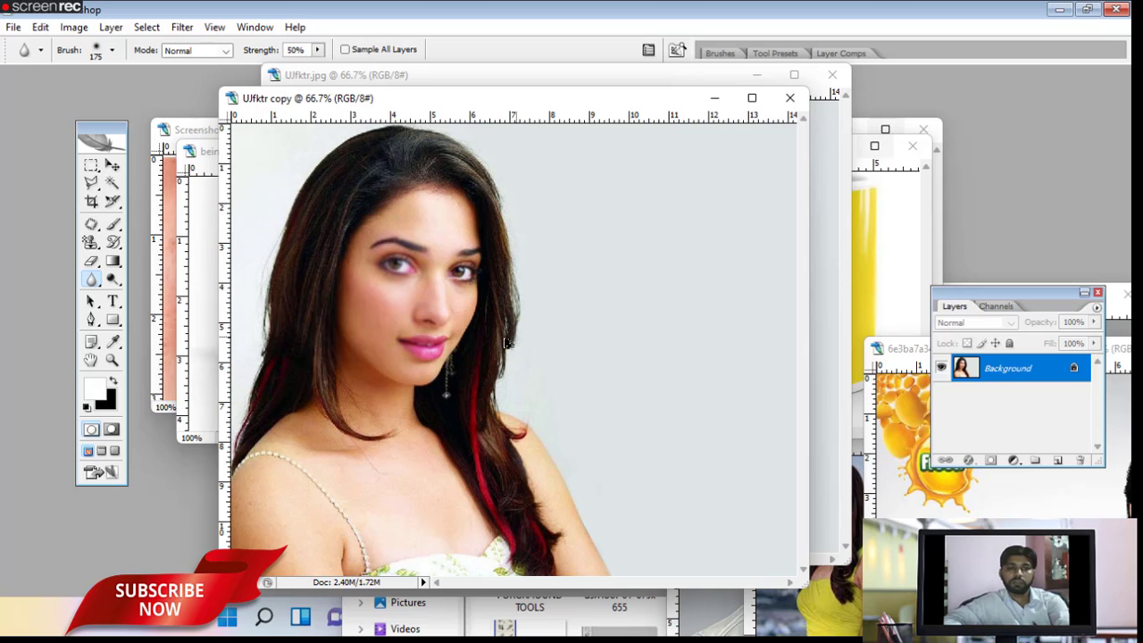
left_click_drag(359, 98, 774, 107)
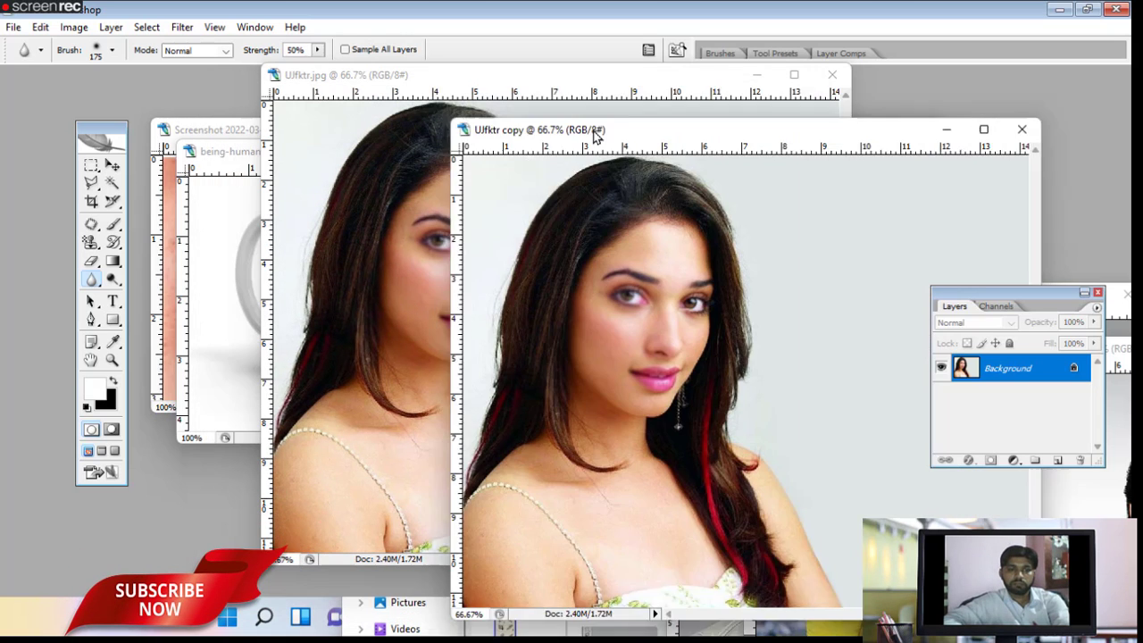
mouse_move(381, 81)
left_mouse_down()
mouse_move(134, 97)
mouse_move(154, 92)
left_mouse_up()
left_click(774, 109)
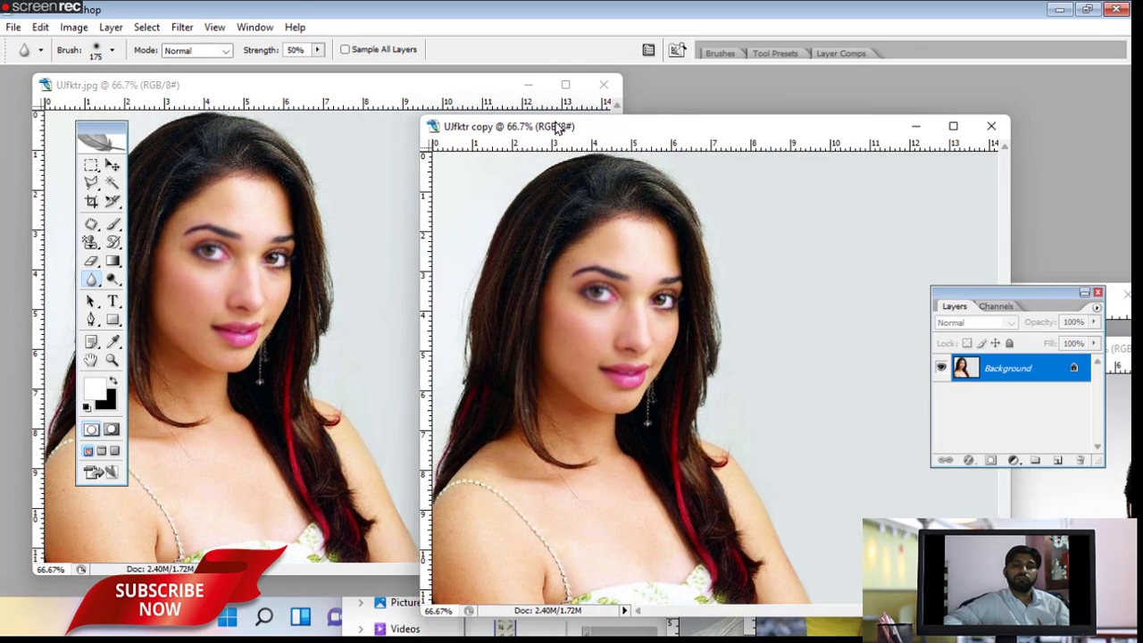
left_click_drag(774, 109, 514, 96)
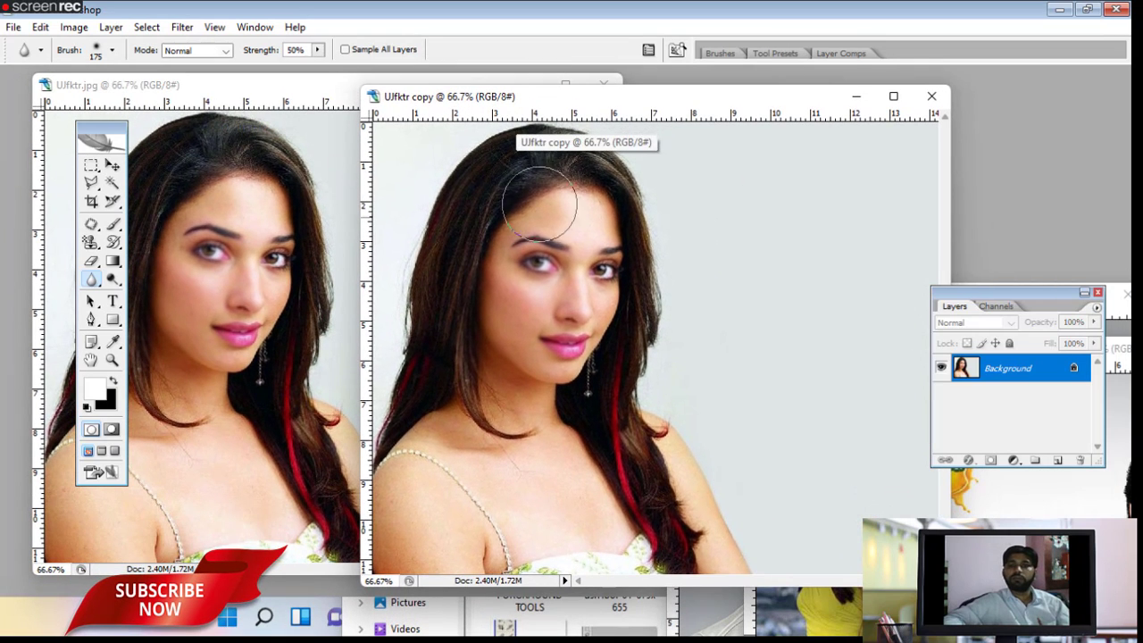
- Blur the portrait copy with the Blur Tool, then minimize its window
left_click(102, 286)
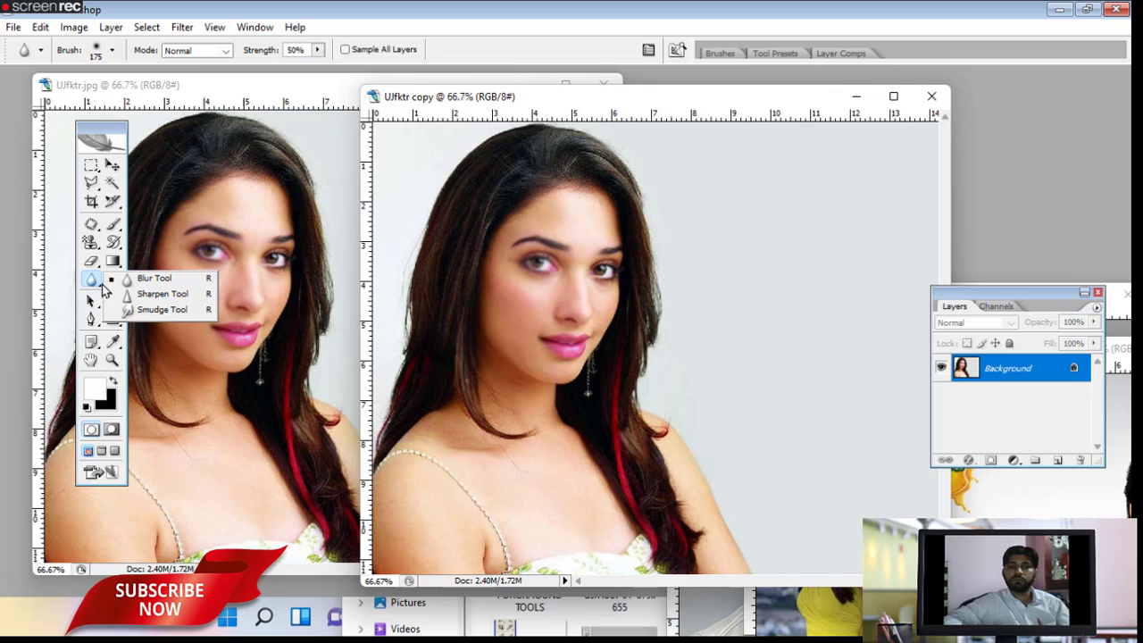
left_click(163, 283)
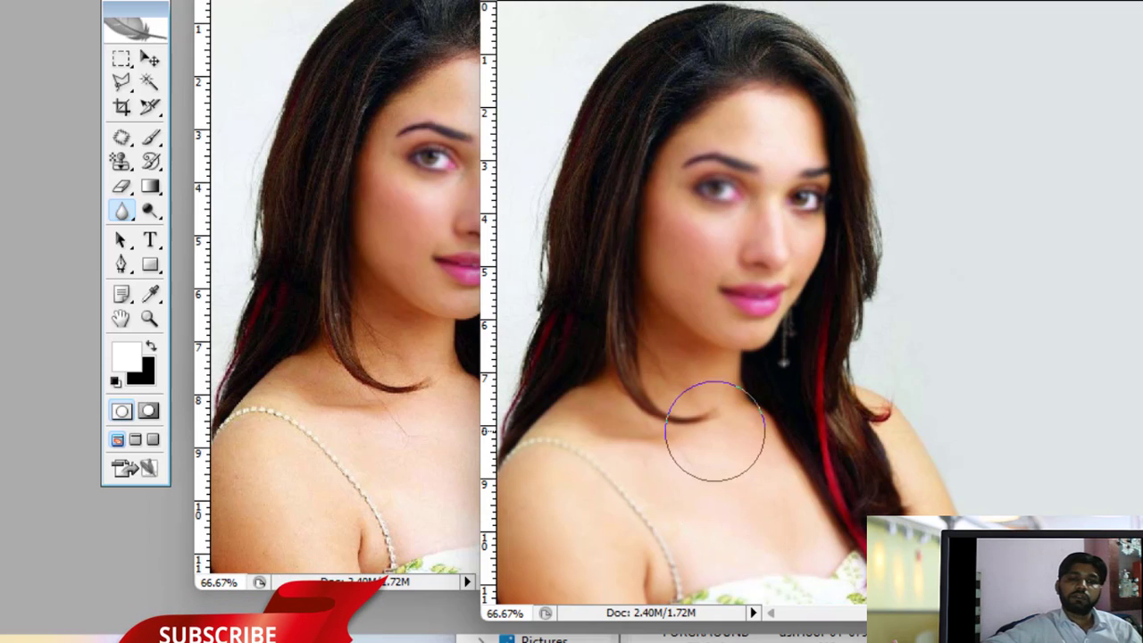
left_click_drag(572, 2, 813, 8)
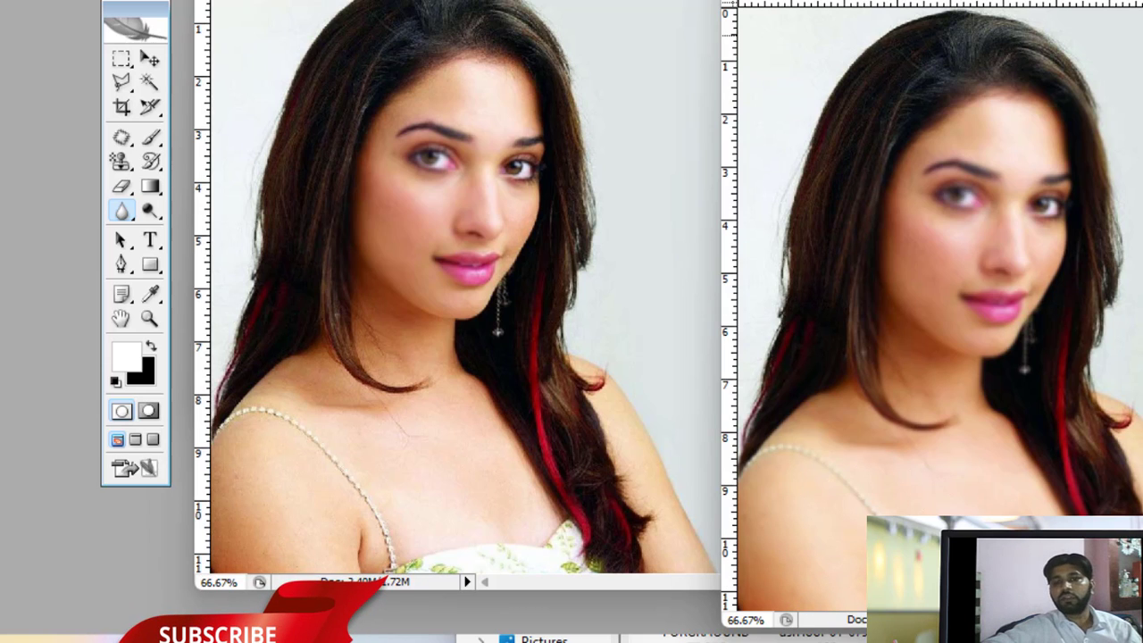
left_click_drag(1038, 9, 994, 109)
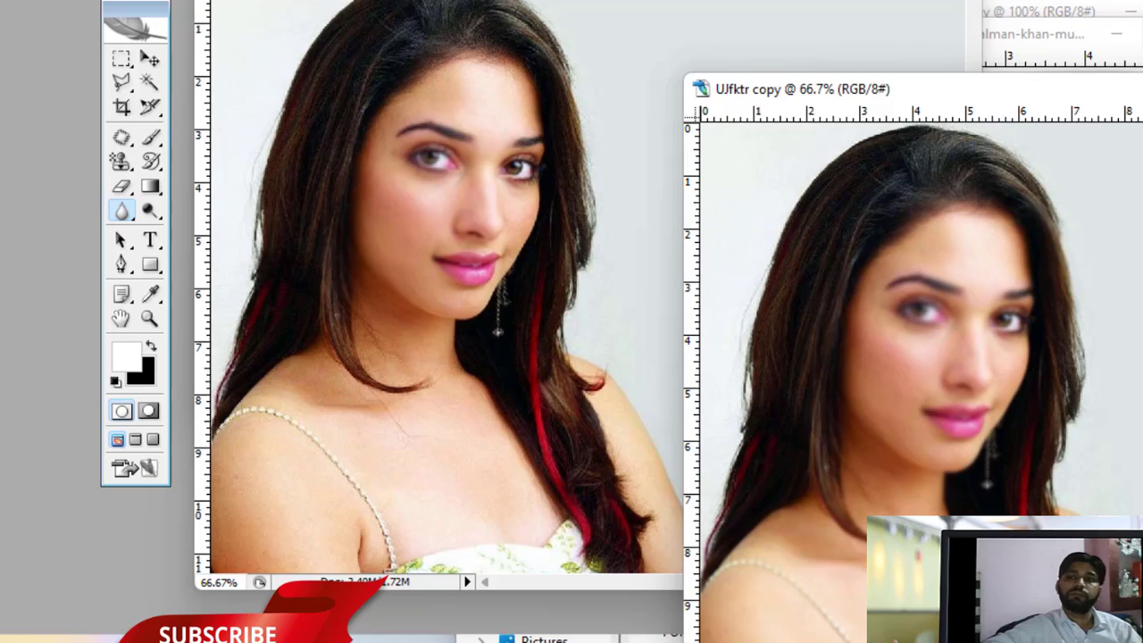
left_click(666, 284)
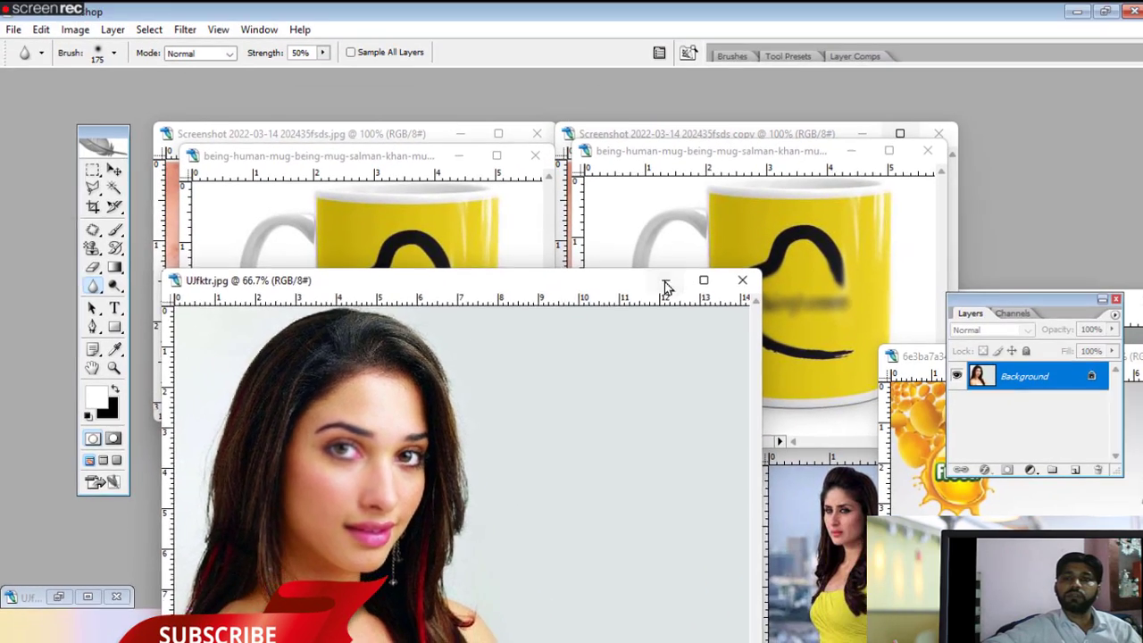
- Open the billboard PNG without colour management and maximize it
left_click(665, 284)
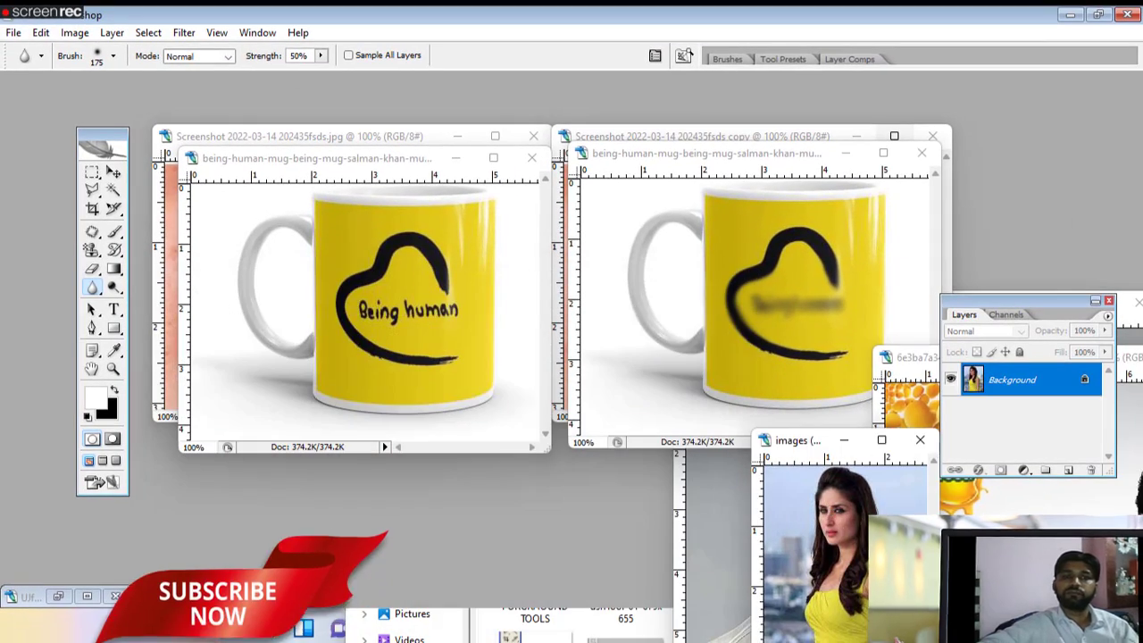
left_click_drag(910, 359, 764, 435)
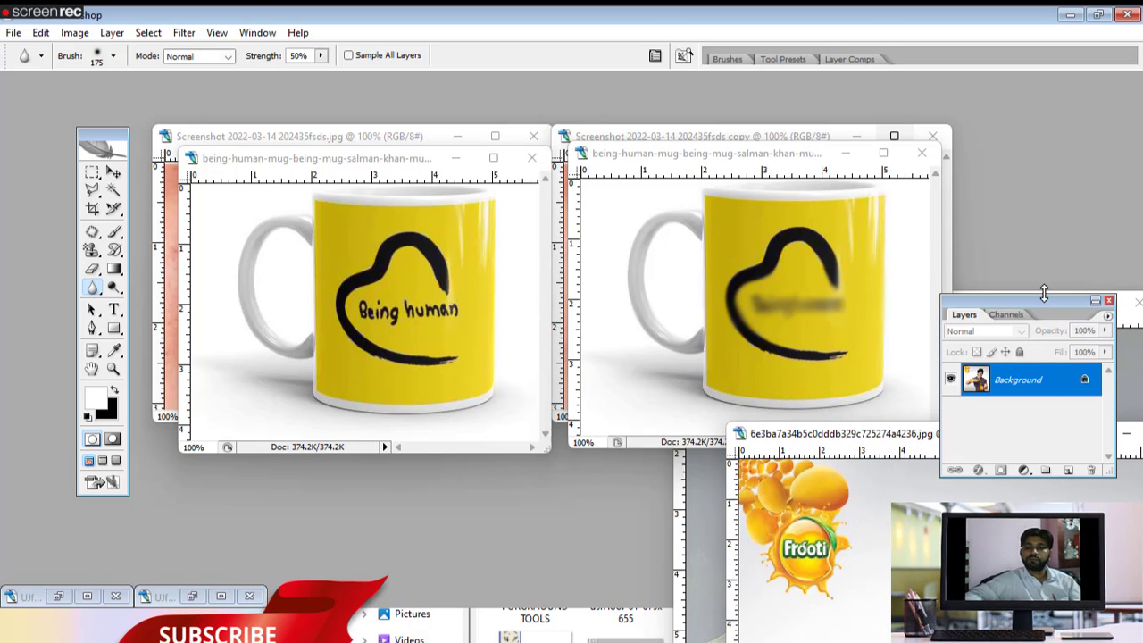
left_click_drag(973, 269, 972, 270)
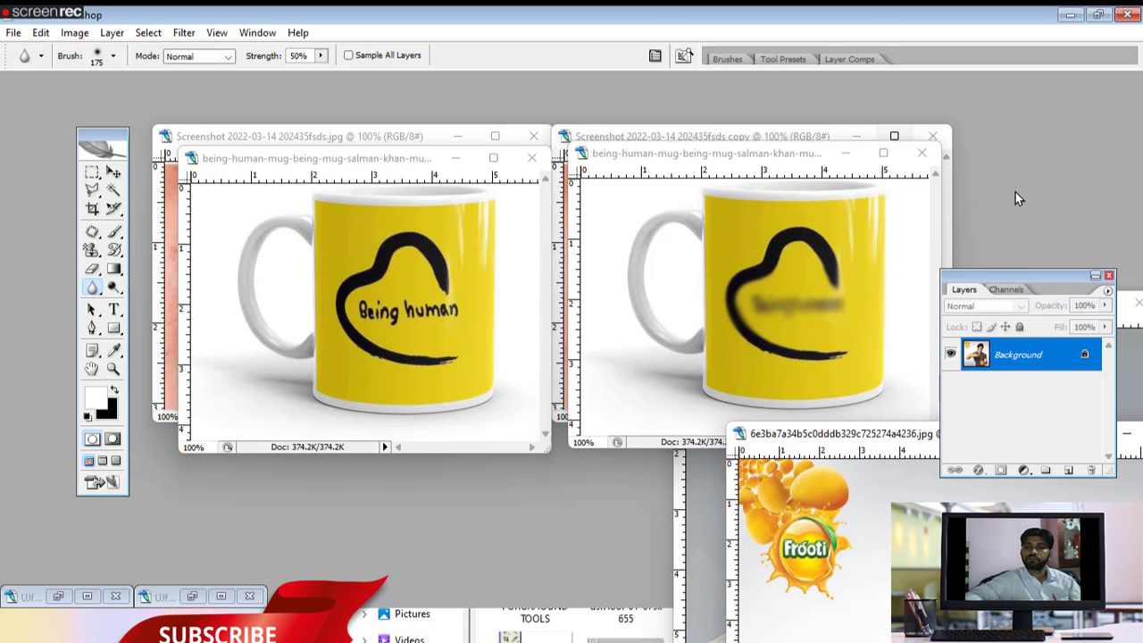
key("ctrl+o")
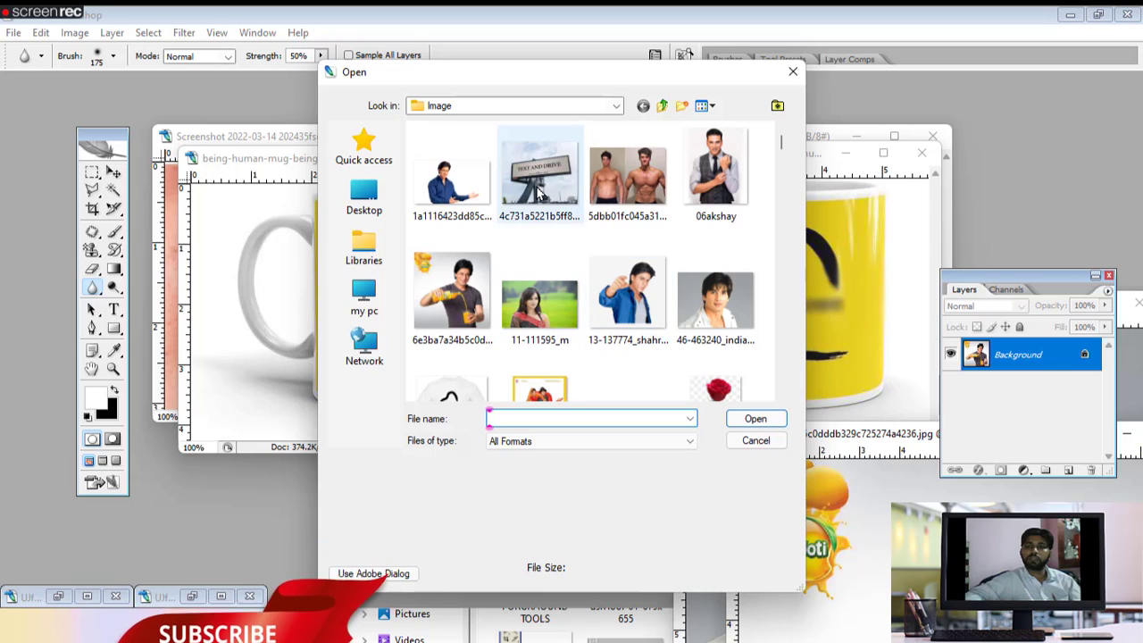
double_click(538, 190)
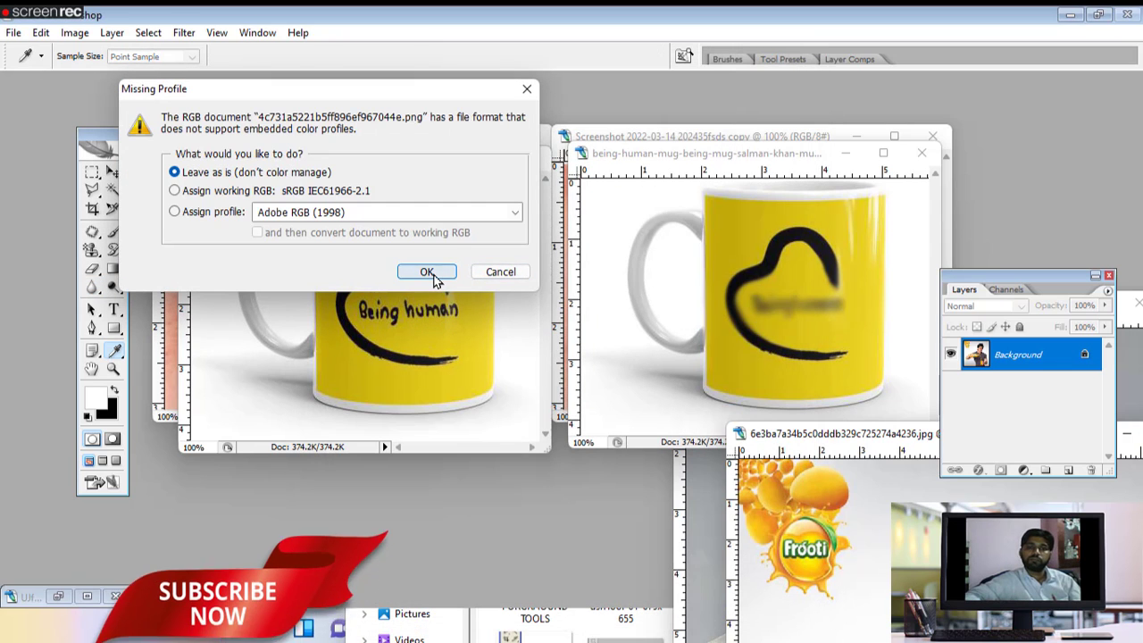
left_click(426, 273)
key("r")
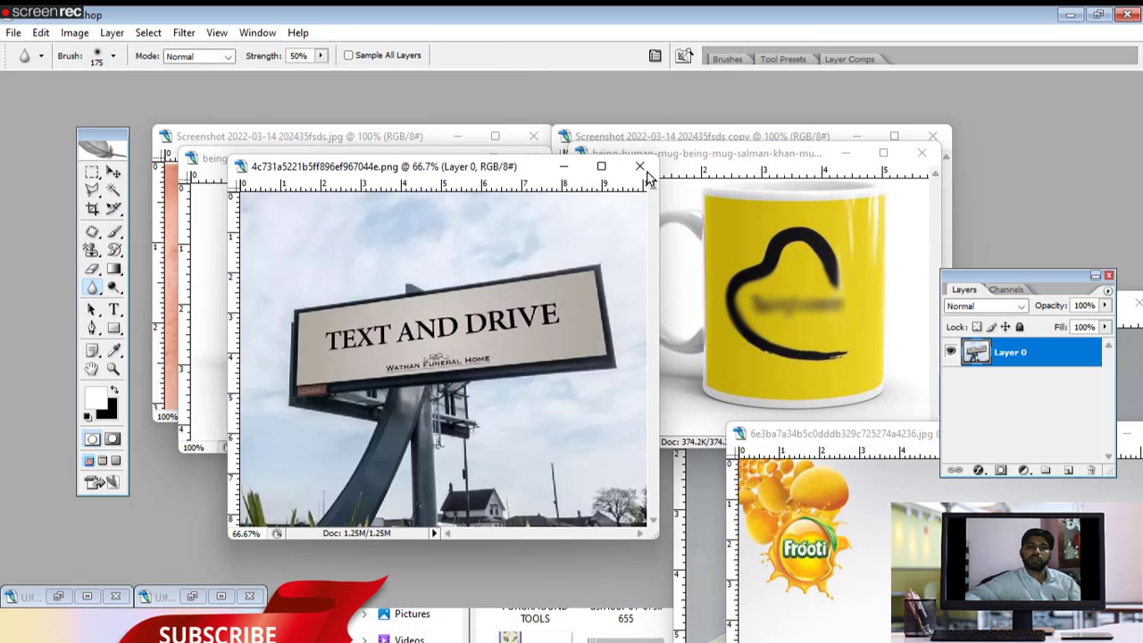
left_click(603, 167)
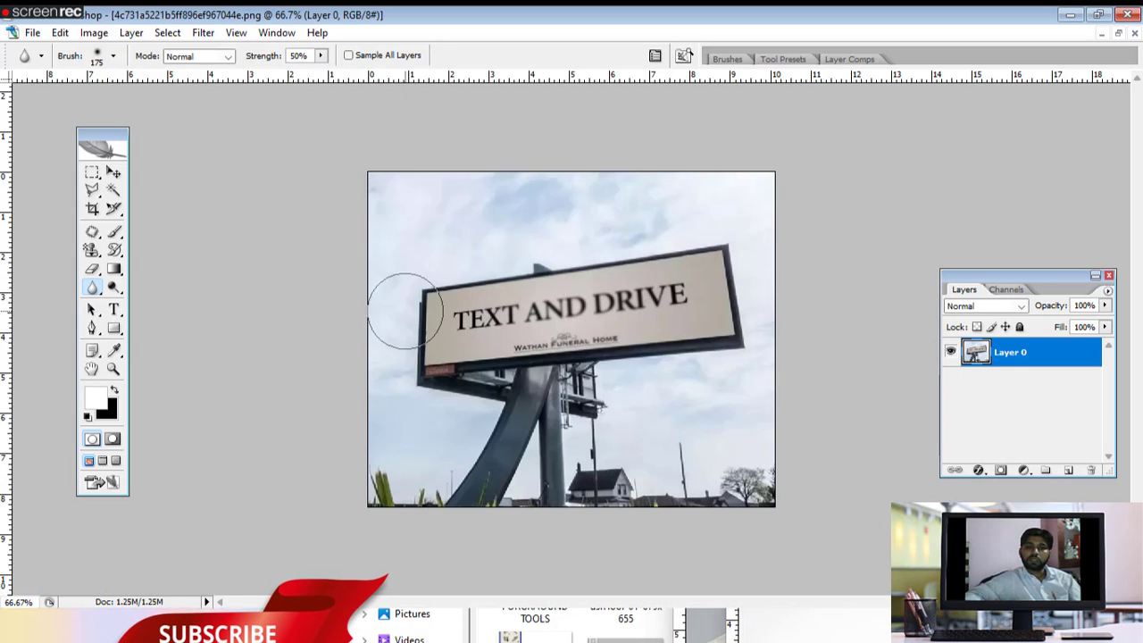
- Blur the 'TEXT AND DRIVE' sign lettering until barely readable
left_click_drag(404, 328, 652, 312)
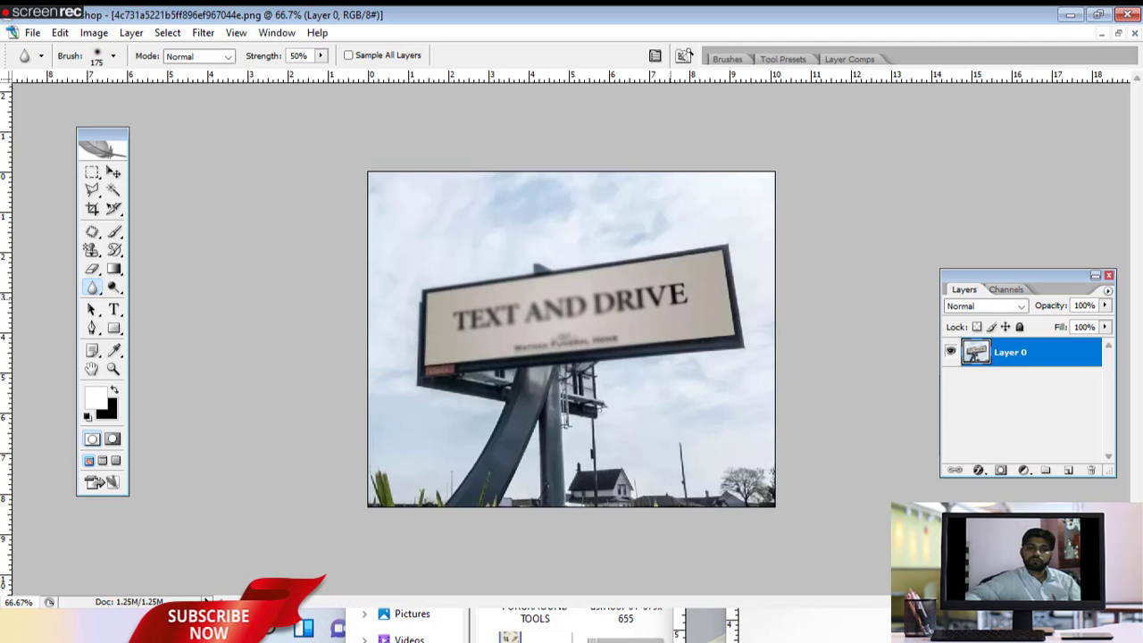
mouse_move(610, 322)
left_mouse_down()
mouse_move(459, 319)
mouse_move(694, 313)
left_mouse_up()
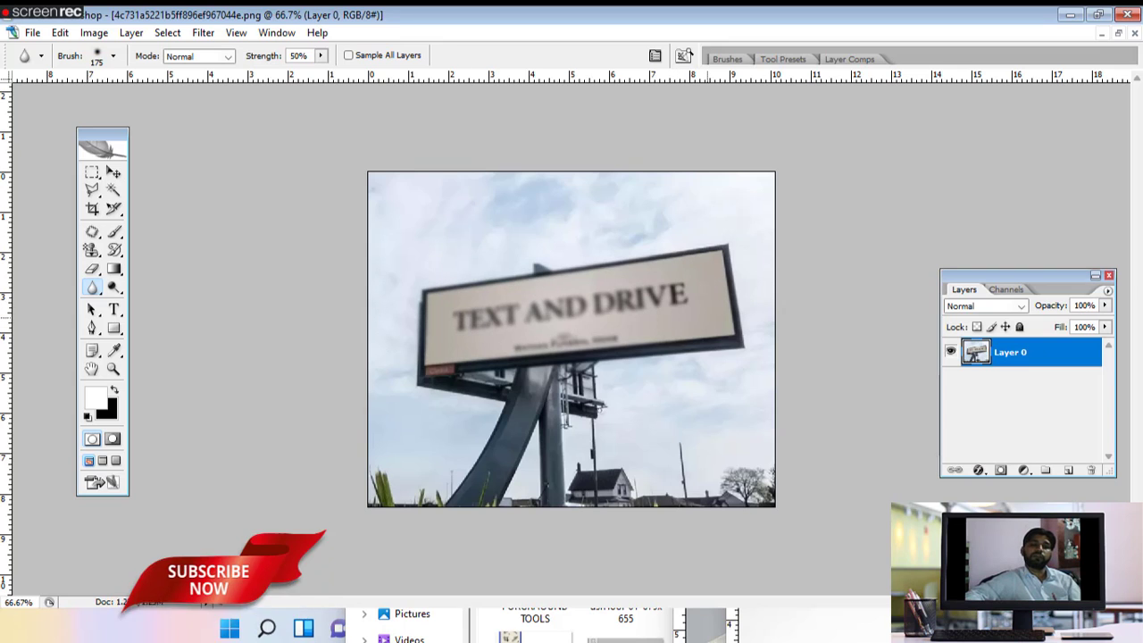
left_click_drag(521, 320, 673, 287)
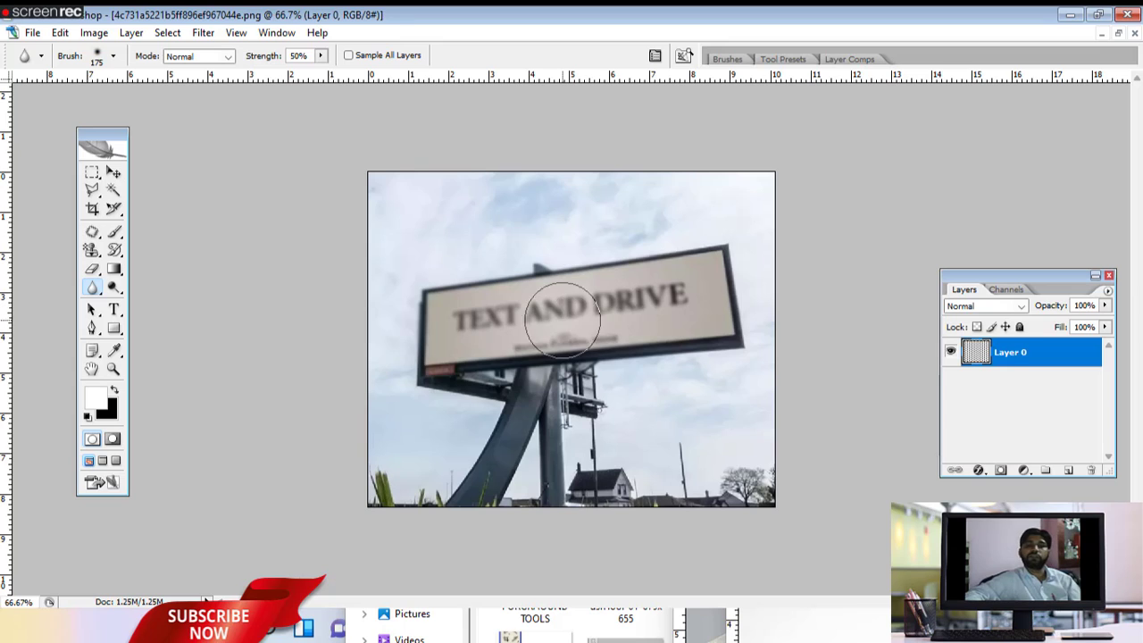
left_click_drag(499, 328, 643, 308)
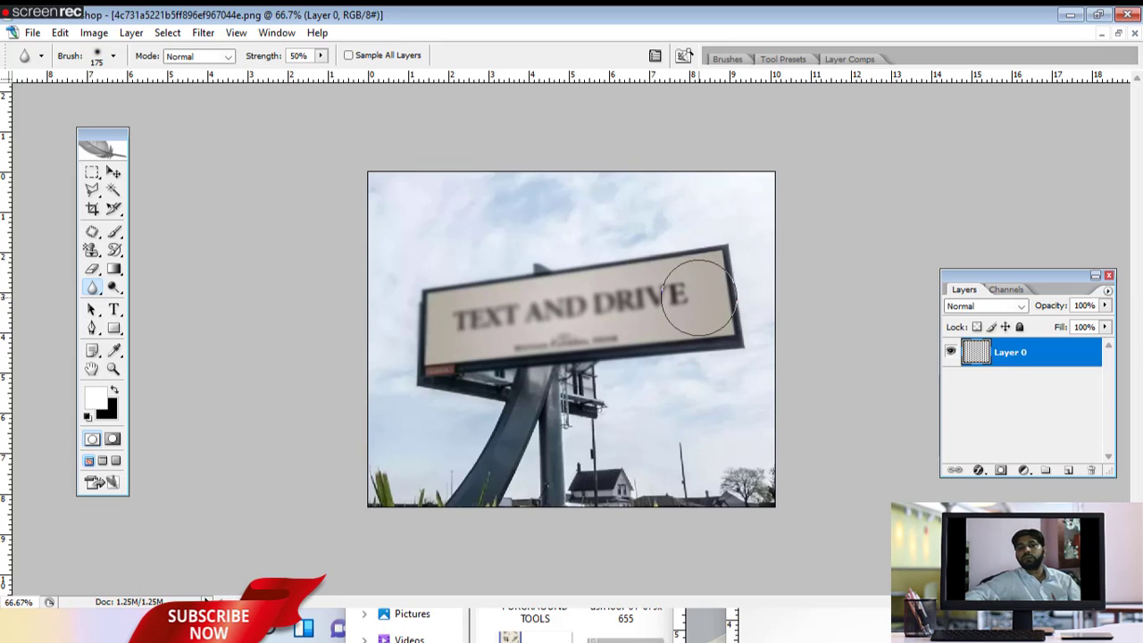
left_click_drag(684, 295, 535, 324)
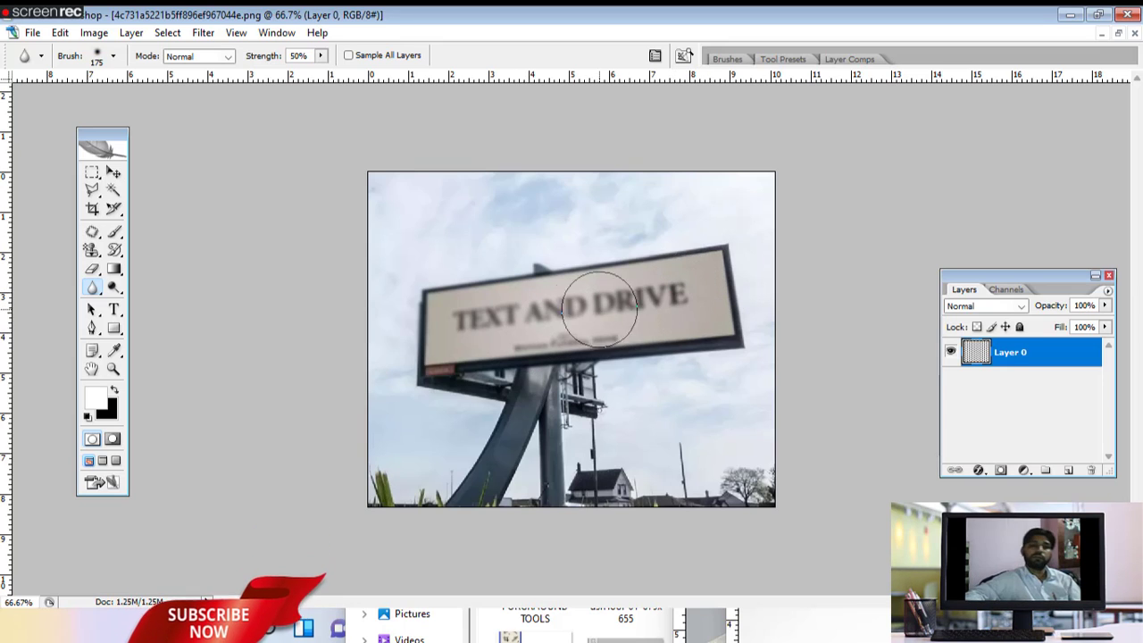
left_click_drag(461, 318, 468, 332)
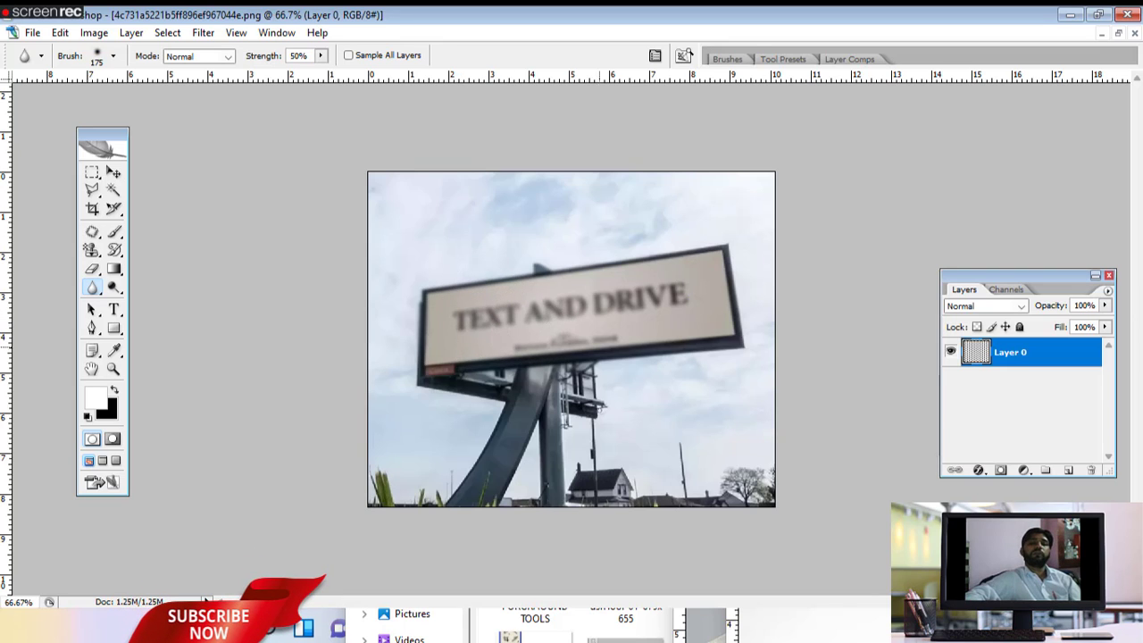
left_click_drag(571, 319, 643, 319)
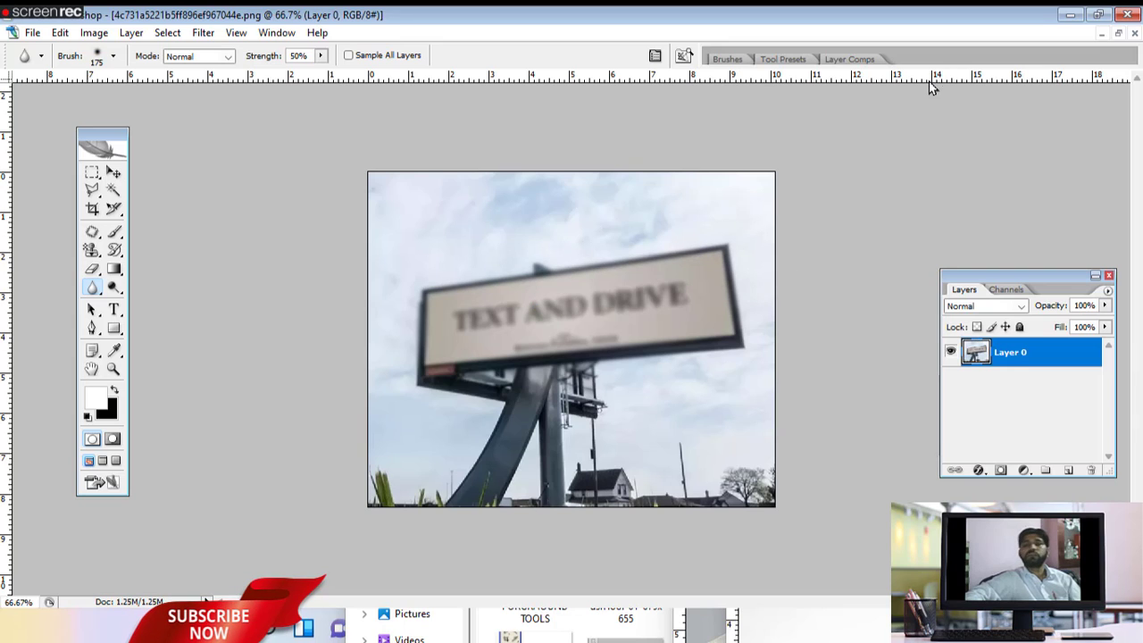
- Keep the Blur Tool selected and restore the billboard to a floating window, moved down-left
right_click(93, 292)
left_click(158, 283)
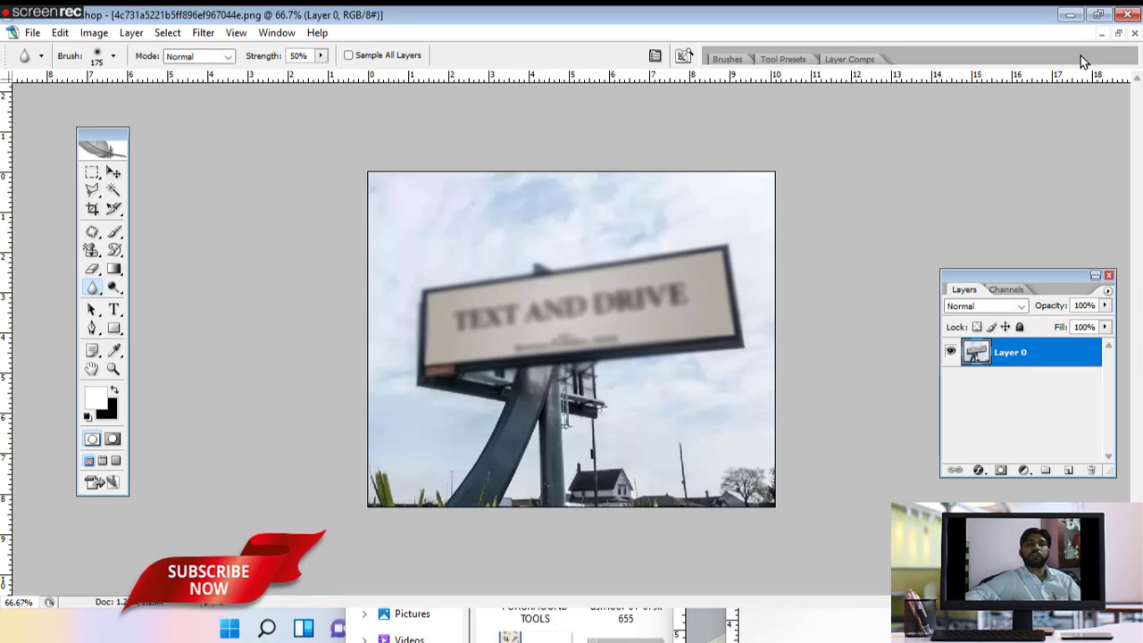
left_click(1118, 33)
mouse_move(500, 177)
left_mouse_down()
mouse_move(411, 306)
mouse_move(404, 260)
left_mouse_up()
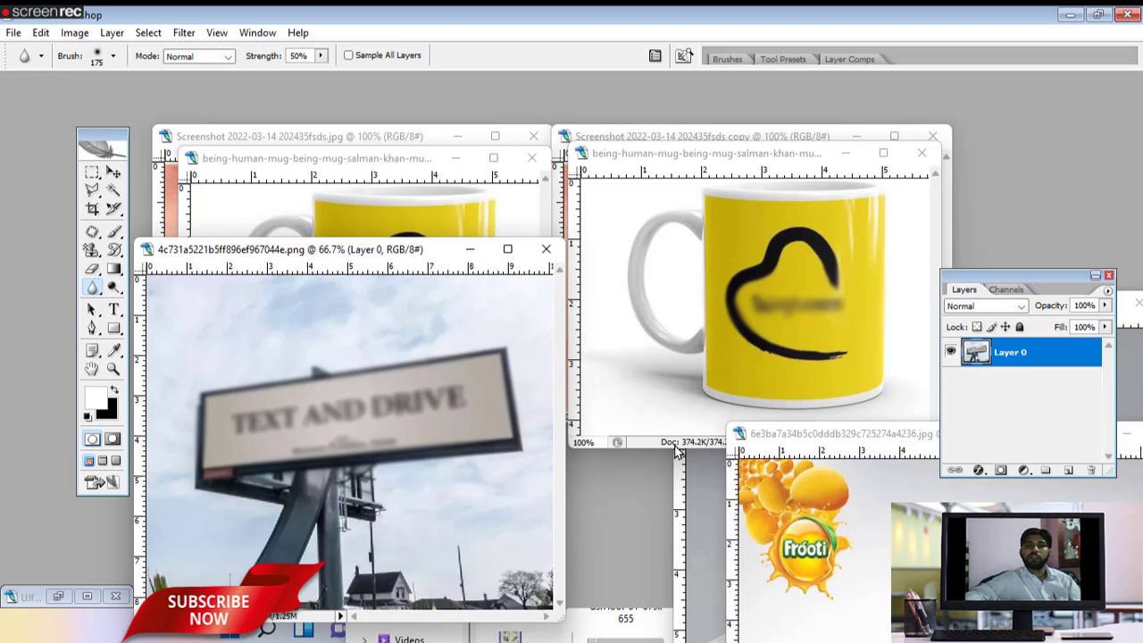
- Open the photo of the woman in a white T-shirt and enlarge it to fill the workspace
double_click(1043, 152)
left_click(610, 323)
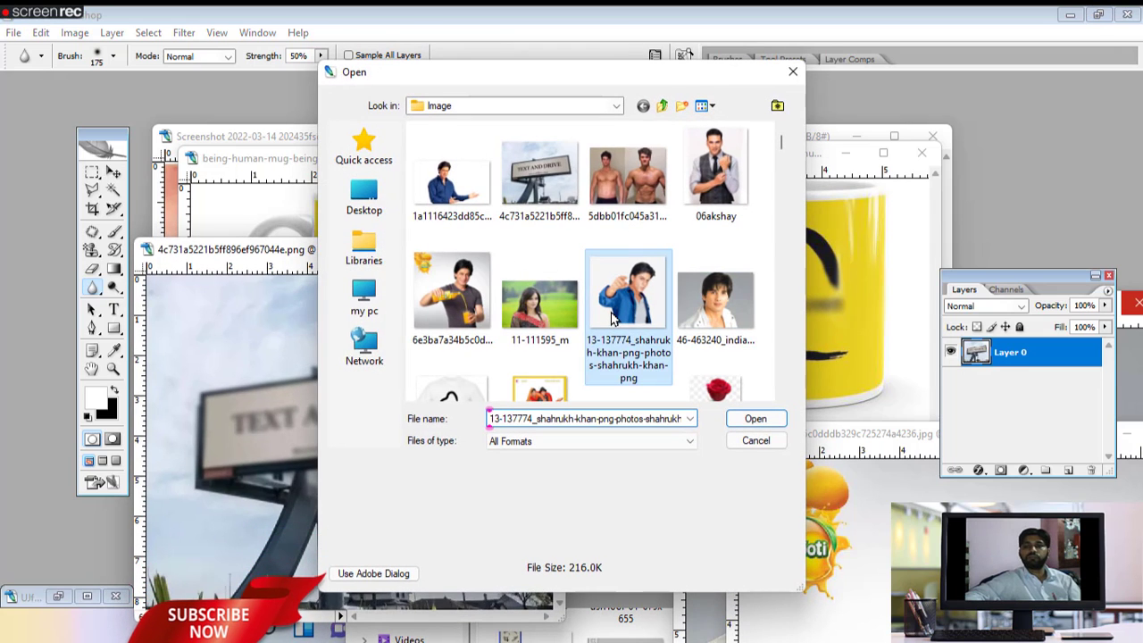
scroll(616, 321, "down", 2)
scroll(623, 318, "down", 2)
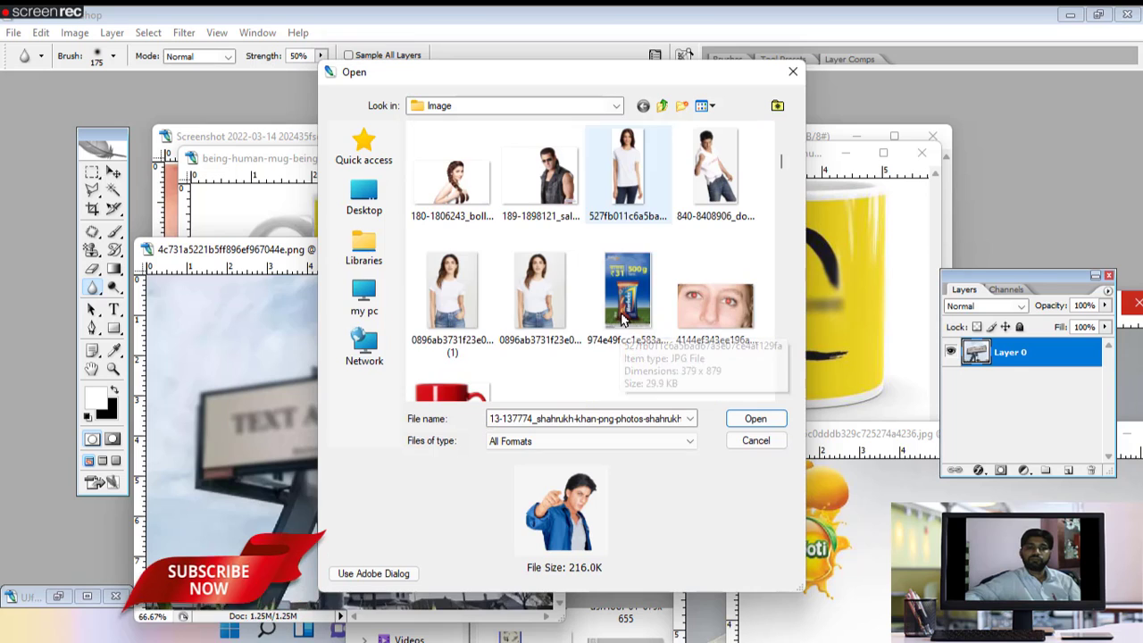
double_click(543, 294)
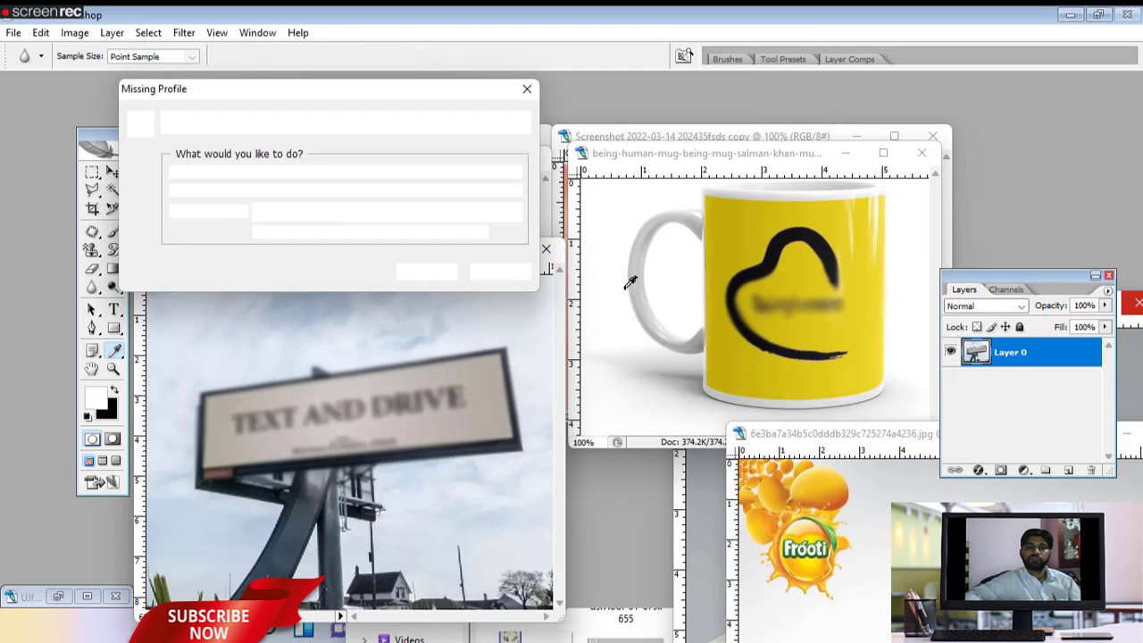
left_click(428, 272)
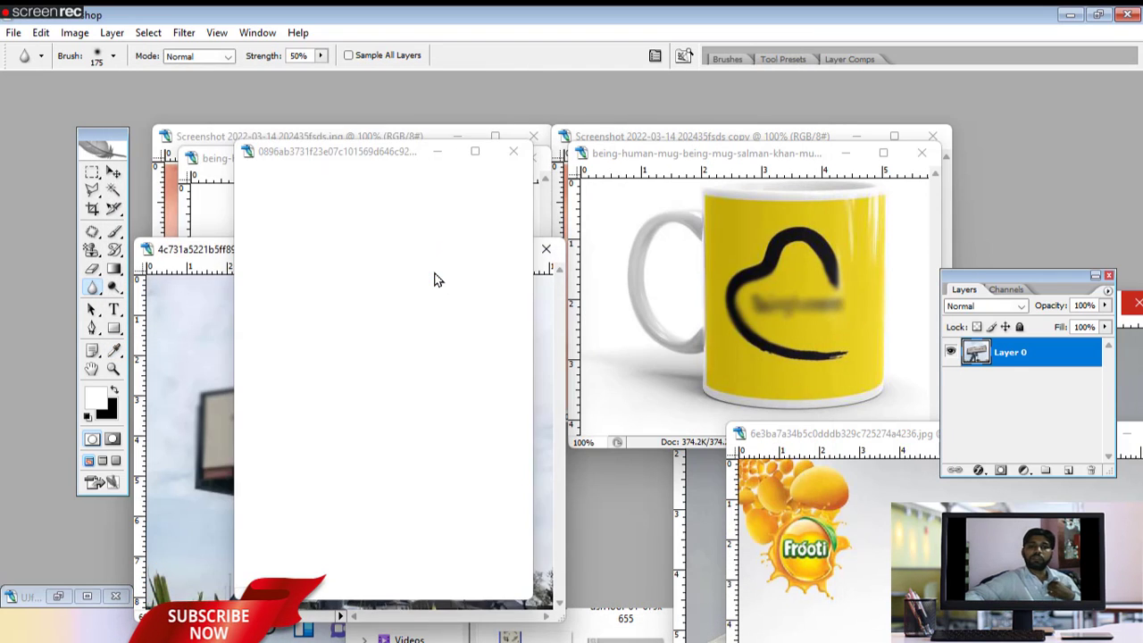
left_click(476, 157)
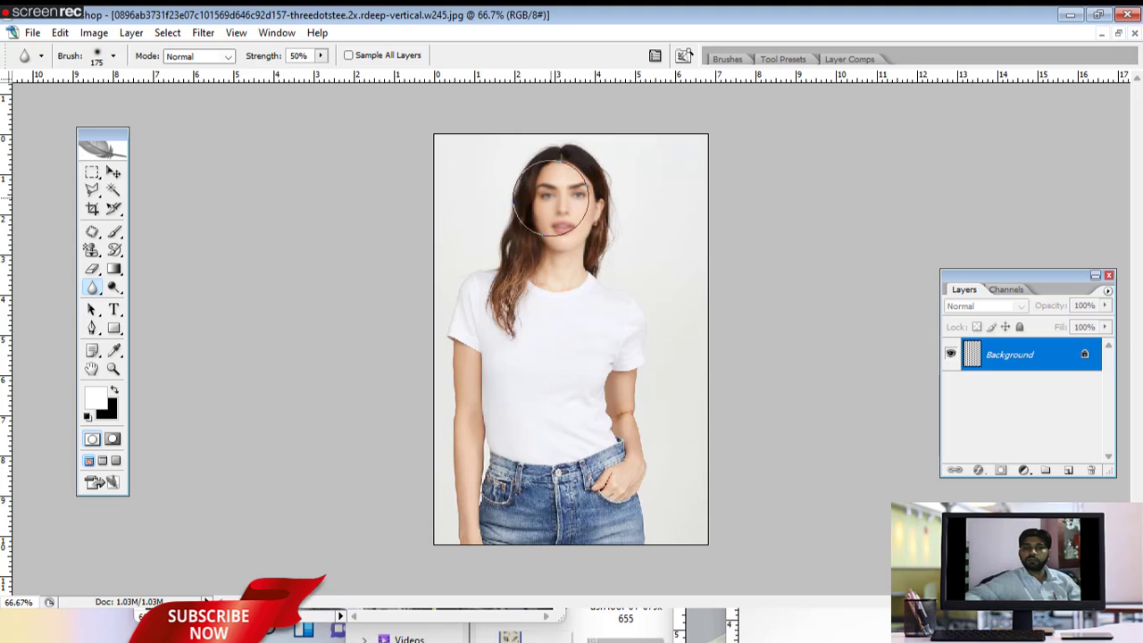
- Over-sharpen her face, chin, neck and nearby hair with the 90 px, 50% Sharpen tool
right_click(98, 289)
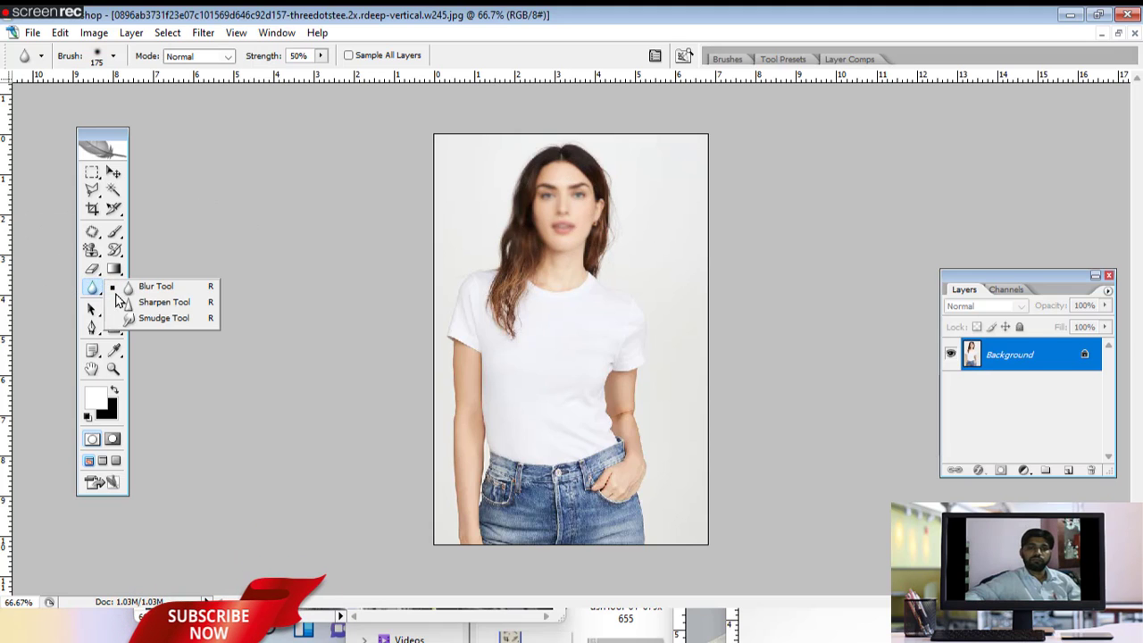
left_click(135, 304)
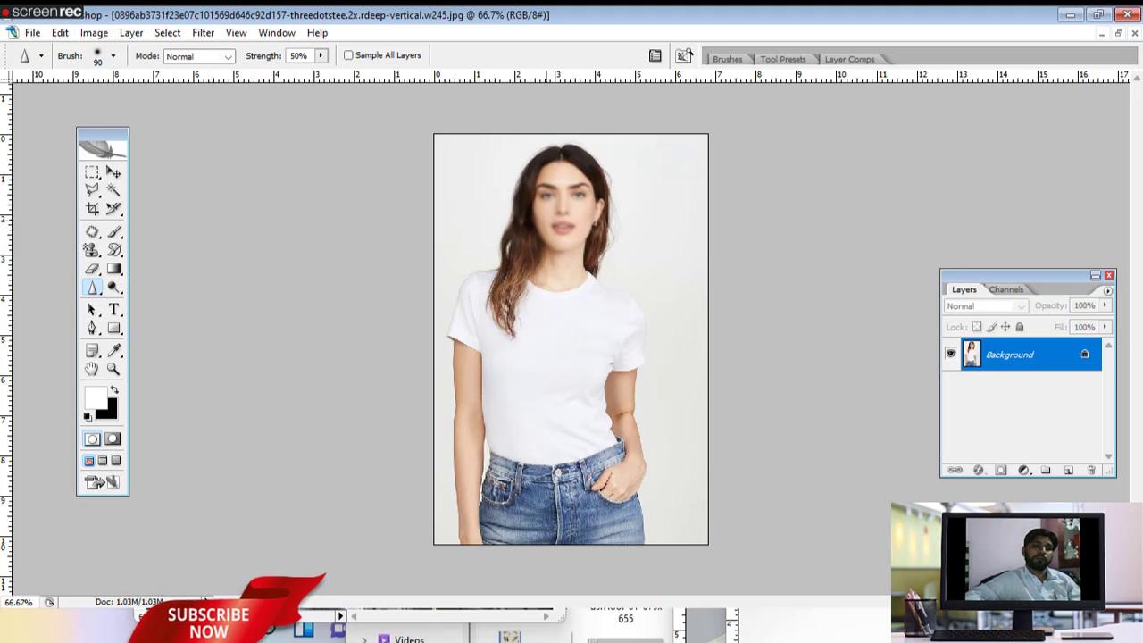
left_click_drag(558, 241, 578, 248)
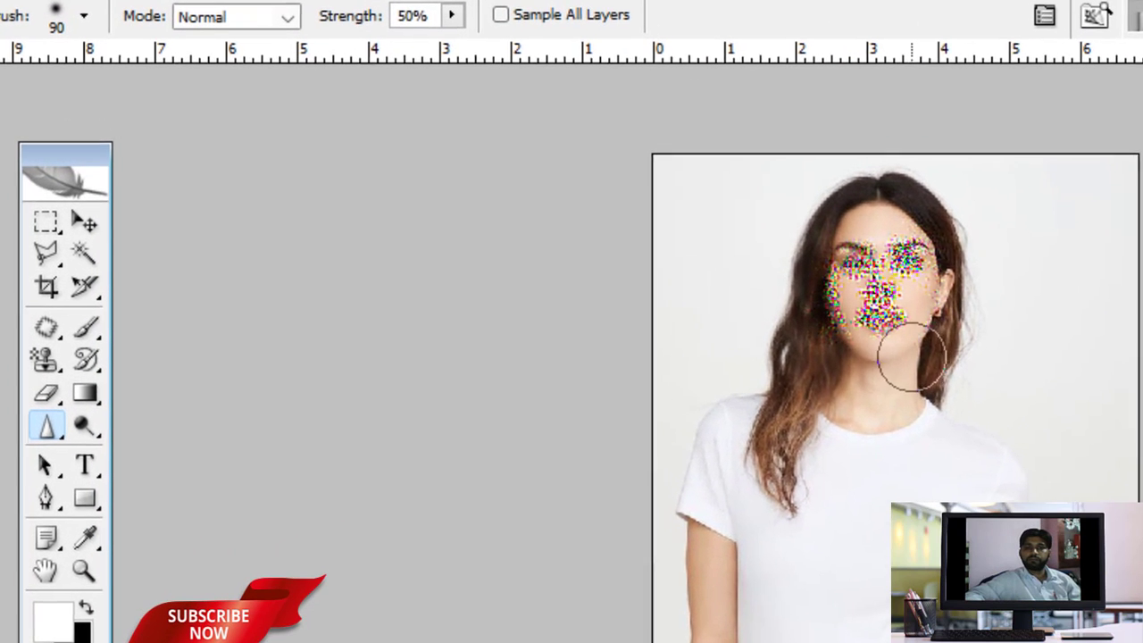
mouse_move(910, 357)
left_mouse_down()
mouse_move(939, 306)
mouse_move(880, 369)
mouse_move(872, 298)
mouse_move(903, 264)
mouse_move(871, 219)
mouse_move(893, 361)
left_mouse_up()
mouse_move(877, 419)
left_mouse_down()
mouse_move(931, 319)
mouse_move(911, 373)
mouse_move(898, 256)
mouse_move(853, 219)
left_mouse_up()
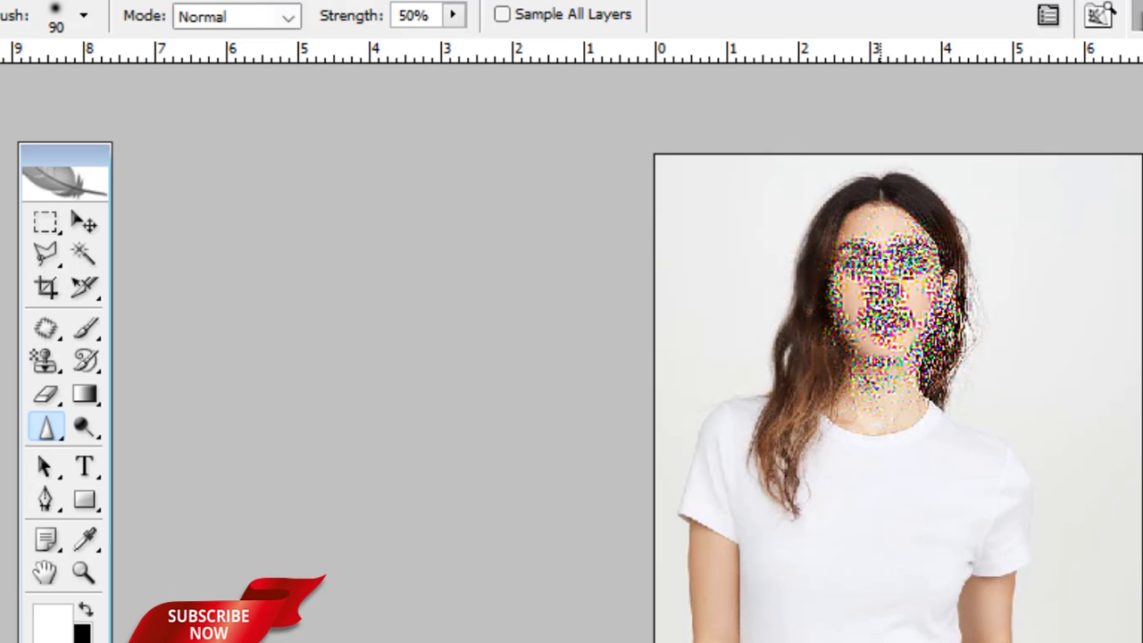
mouse_move(884, 259)
left_mouse_down()
mouse_move(911, 303)
mouse_move(906, 366)
left_mouse_up()
mouse_move(831, 272)
left_mouse_down()
mouse_move(848, 294)
mouse_move(864, 219)
mouse_move(878, 219)
left_mouse_up()
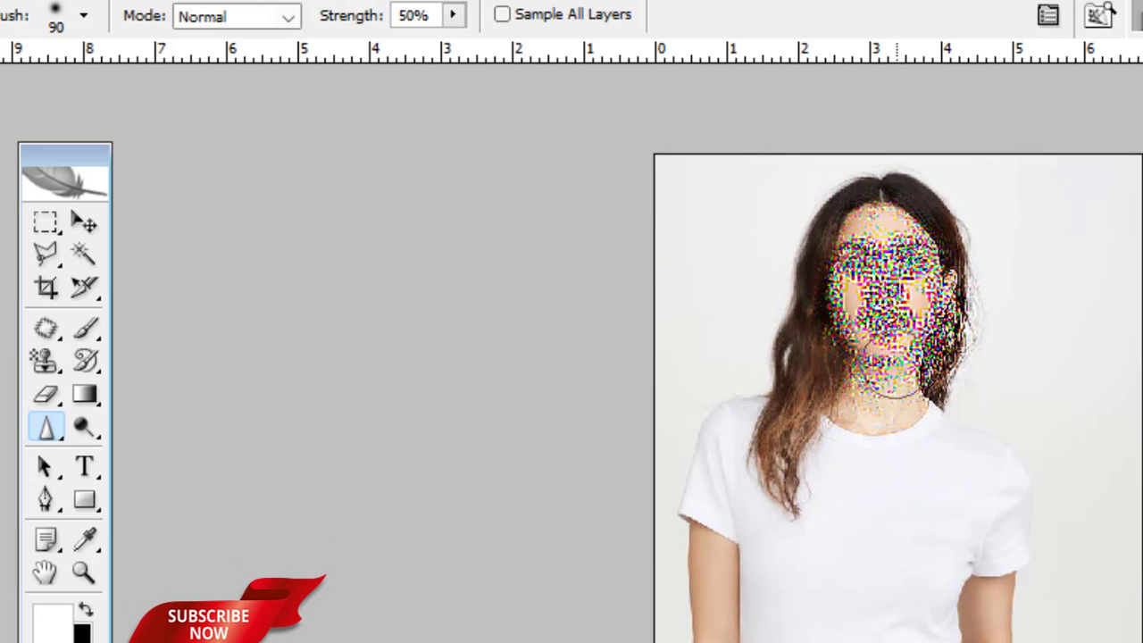
left_click_drag(884, 385, 862, 421)
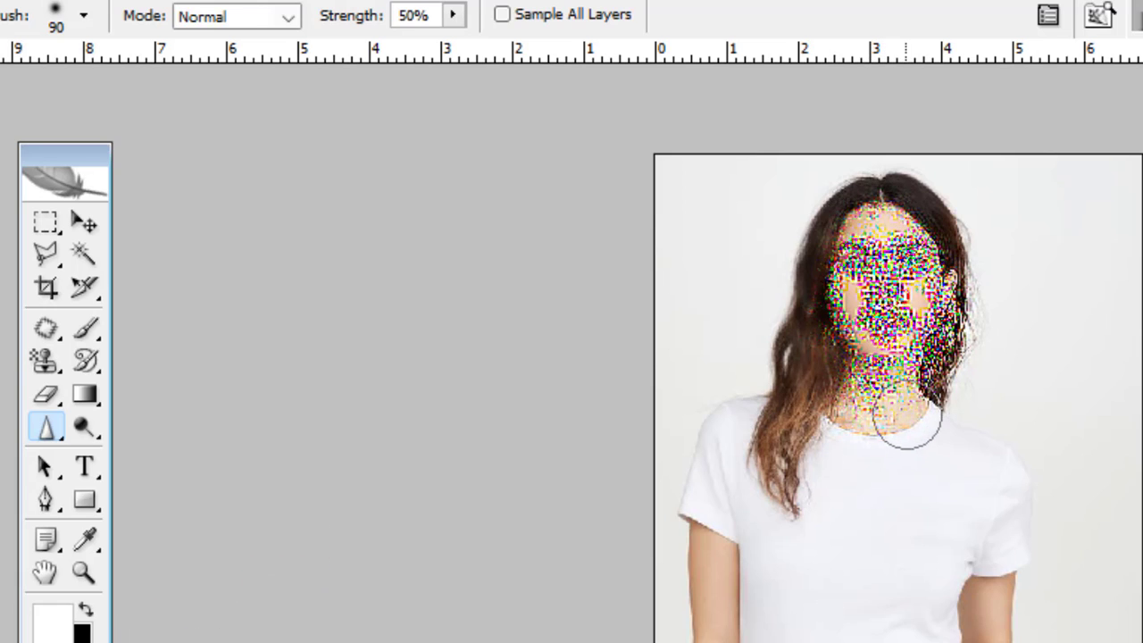
mouse_move(873, 385)
left_mouse_down()
mouse_move(911, 300)
mouse_move(831, 303)
left_mouse_up()
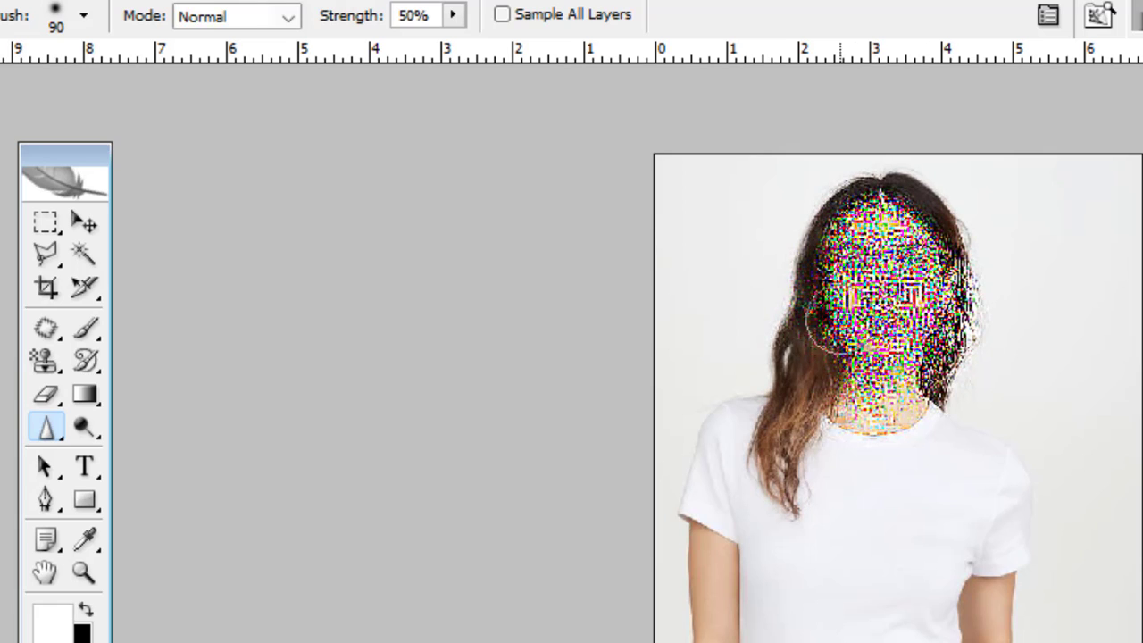
left_click_drag(829, 326, 875, 312)
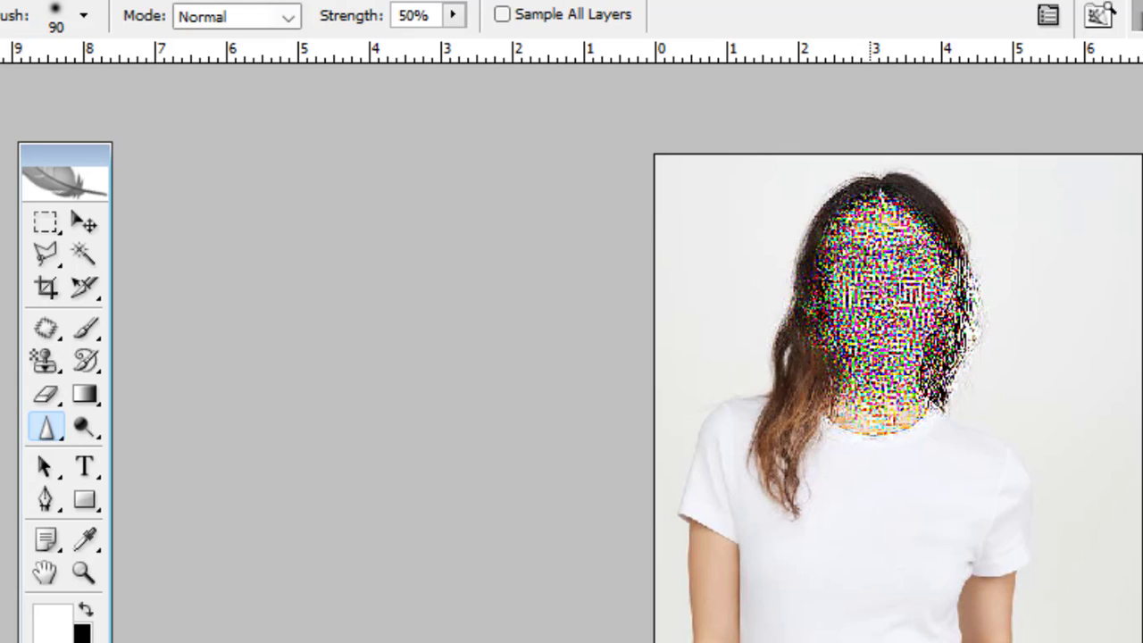
left_click_drag(873, 268, 813, 357)
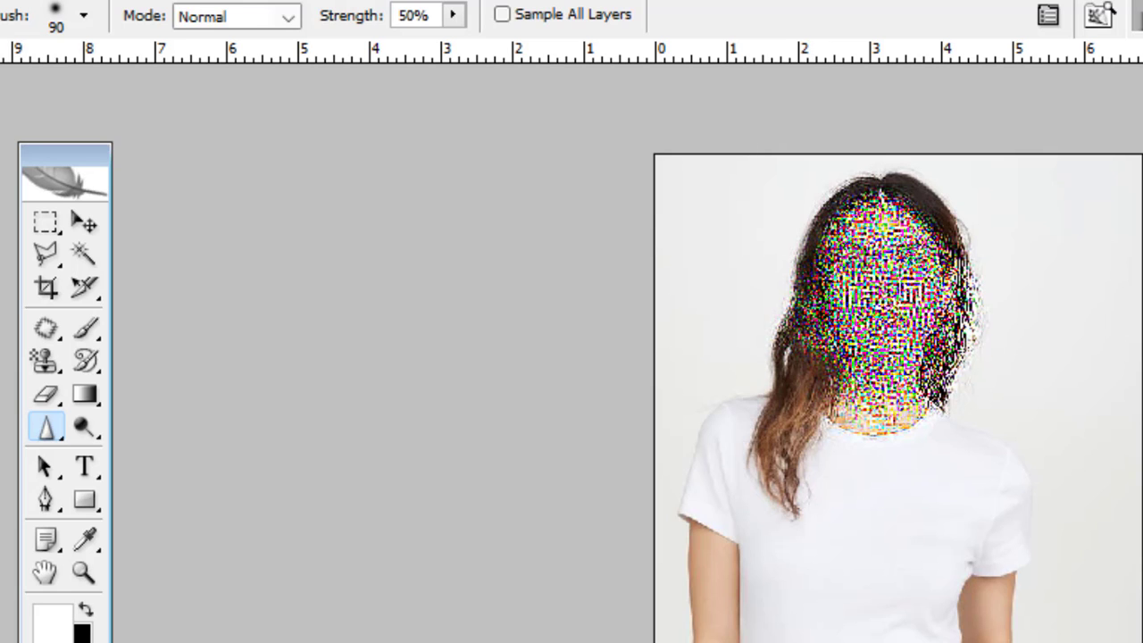
- Leave full-screen view and open the 46-463240 portrait as a new window
key("f")
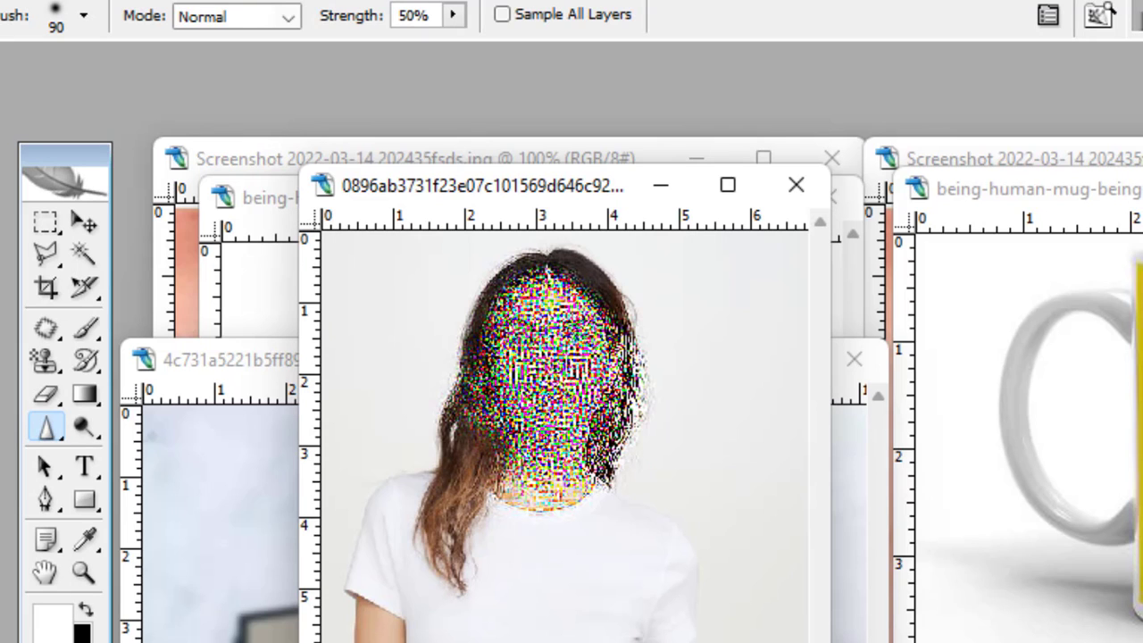
left_click_drag(1072, 189, 923, 196)
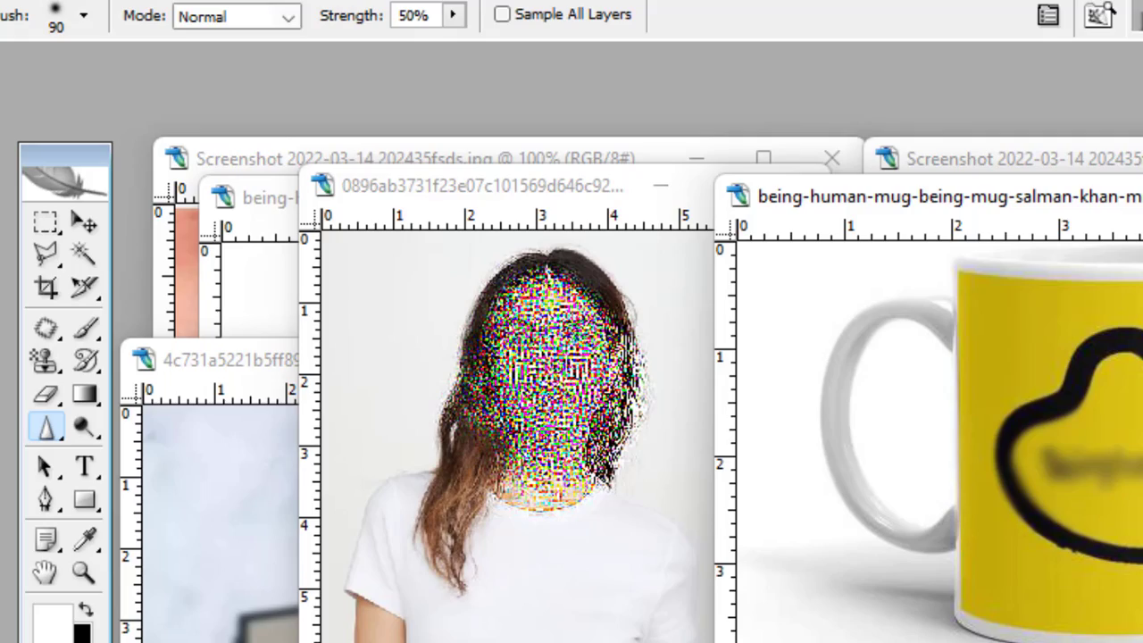
key("ctrl+o")
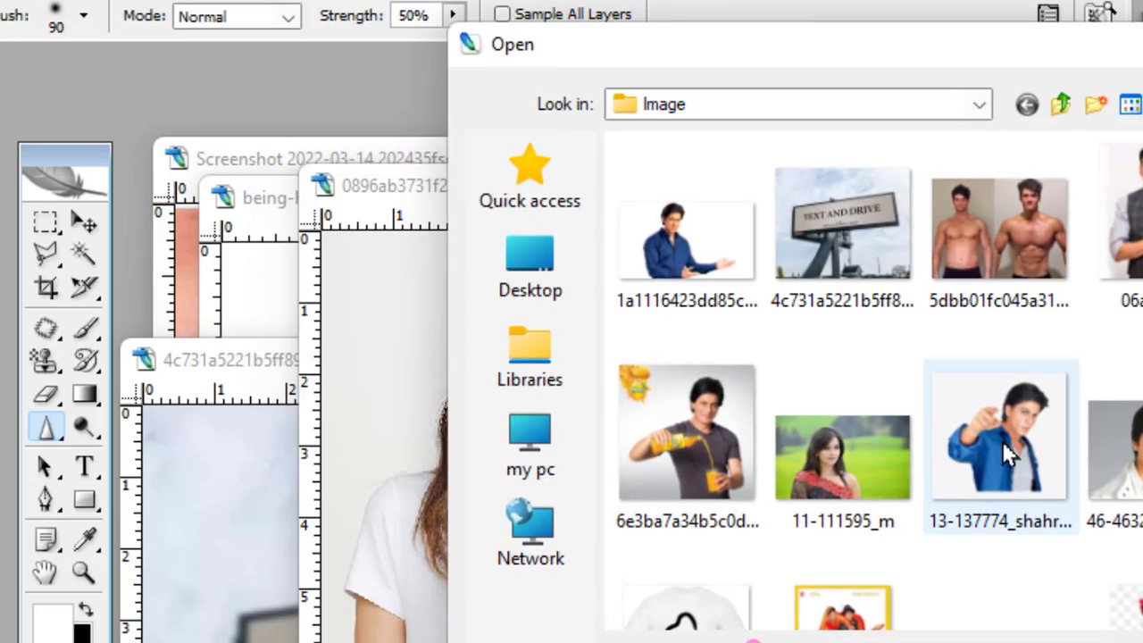
double_click(1129, 473)
mouse_move(1107, 436)
left_mouse_down()
mouse_move(942, 308)
mouse_move(986, 404)
left_mouse_up()
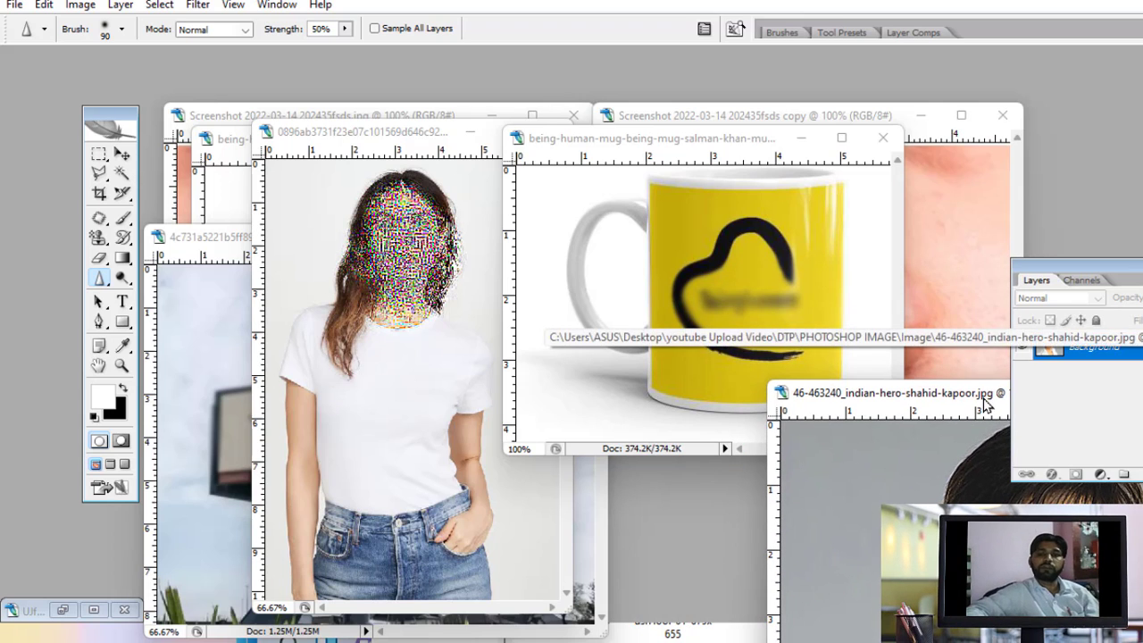
- Open the red mug photo 5120lqLs-dL._AC_SX466_.jpg, dismissing the Missing Profile prompt
key("ctrl+o")
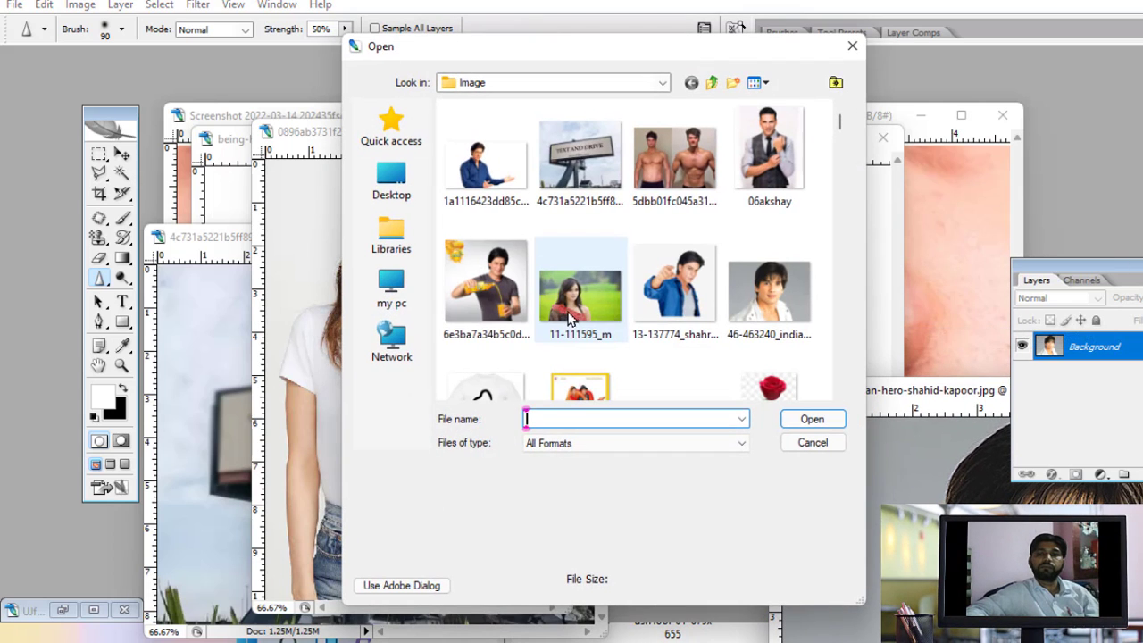
left_click(487, 286)
scroll(500, 302, "down", 1)
scroll(536, 302, "down", 3)
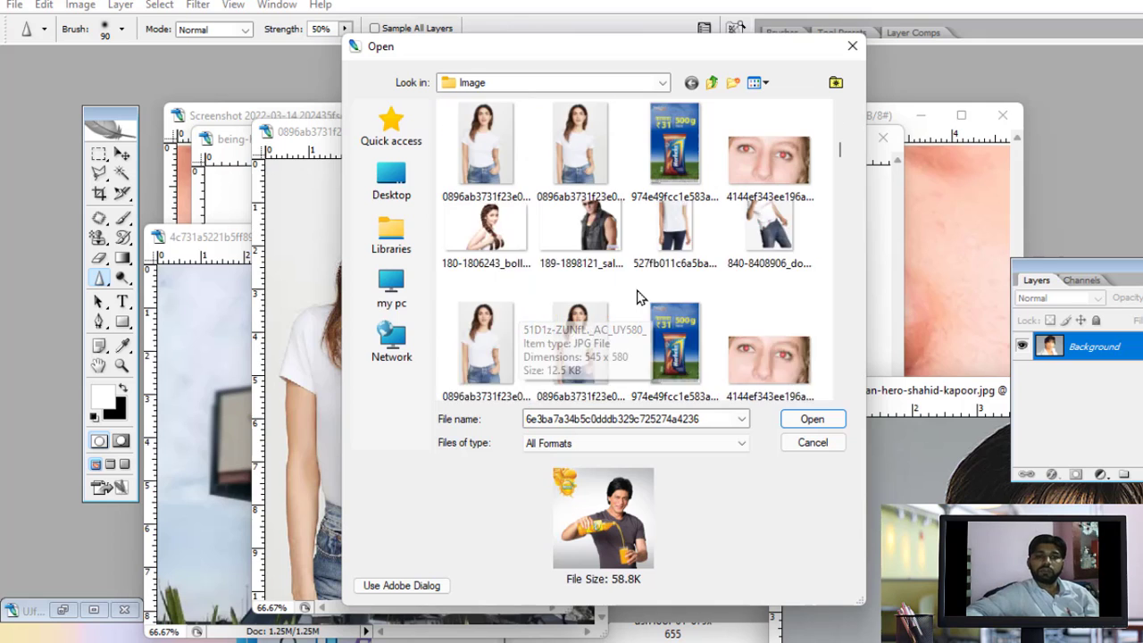
scroll(625, 298, "down", 1)
double_click(491, 291)
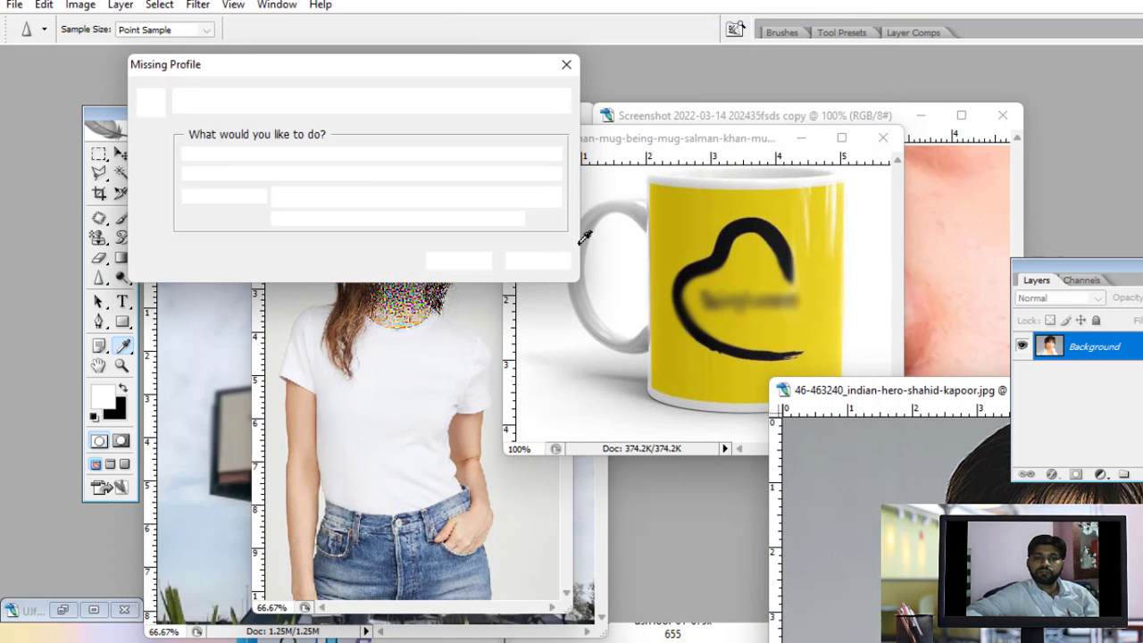
left_click(460, 260)
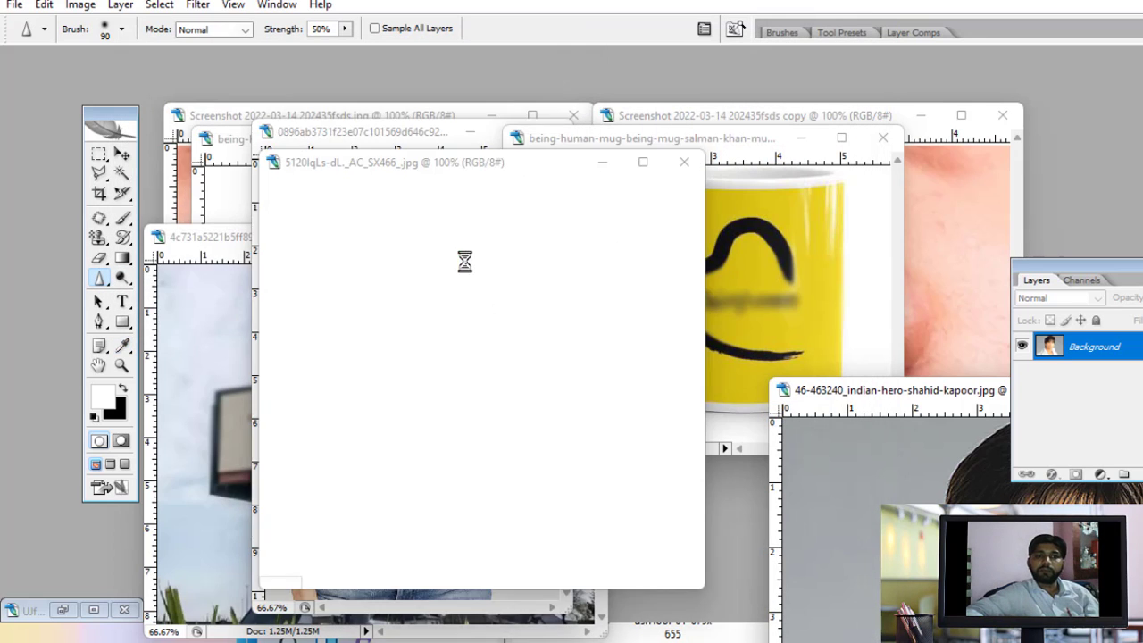
- Duplicate the red mug image, place the copy to the right, and reselect the original
left_click_drag(506, 170, 425, 151)
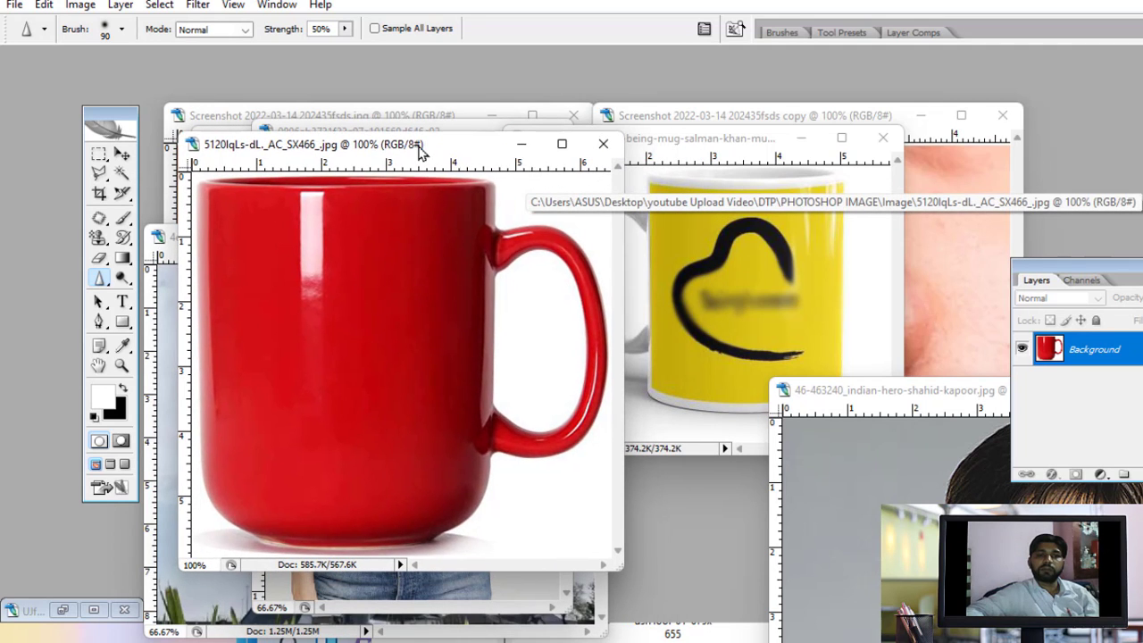
right_click(425, 151)
left_click(473, 158)
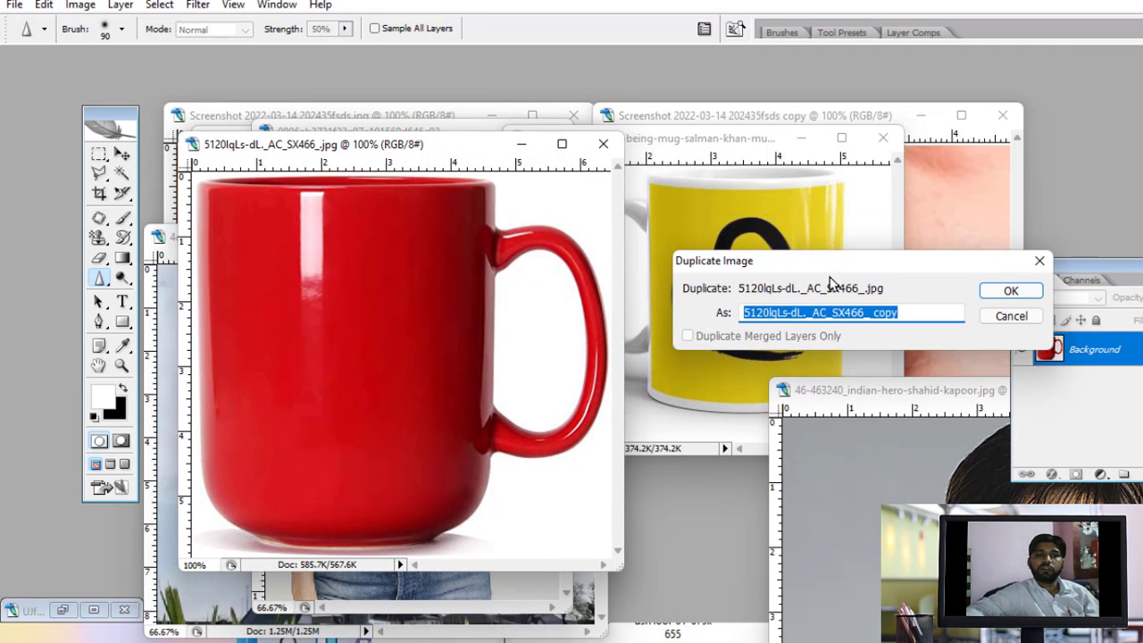
left_click(1006, 292)
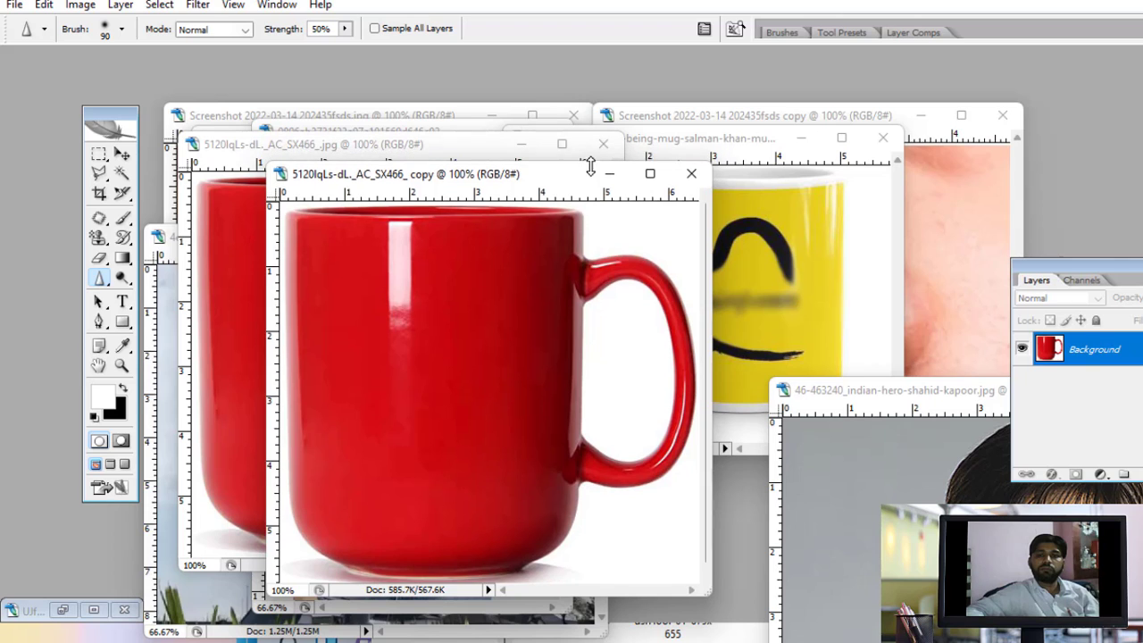
left_click_drag(585, 181, 944, 155)
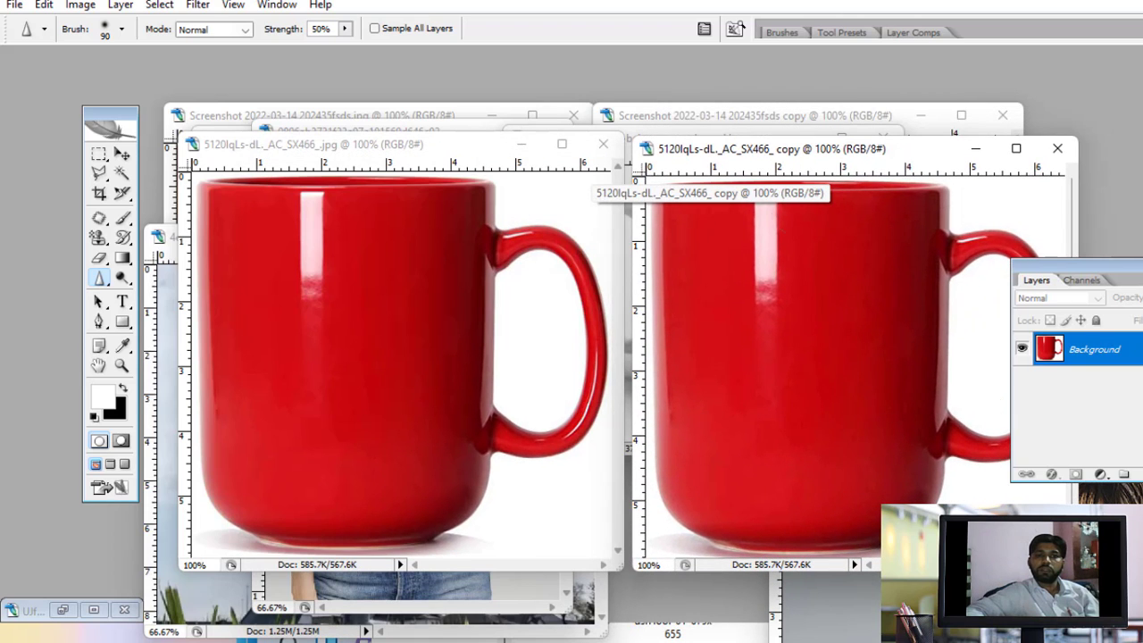
left_click(372, 319)
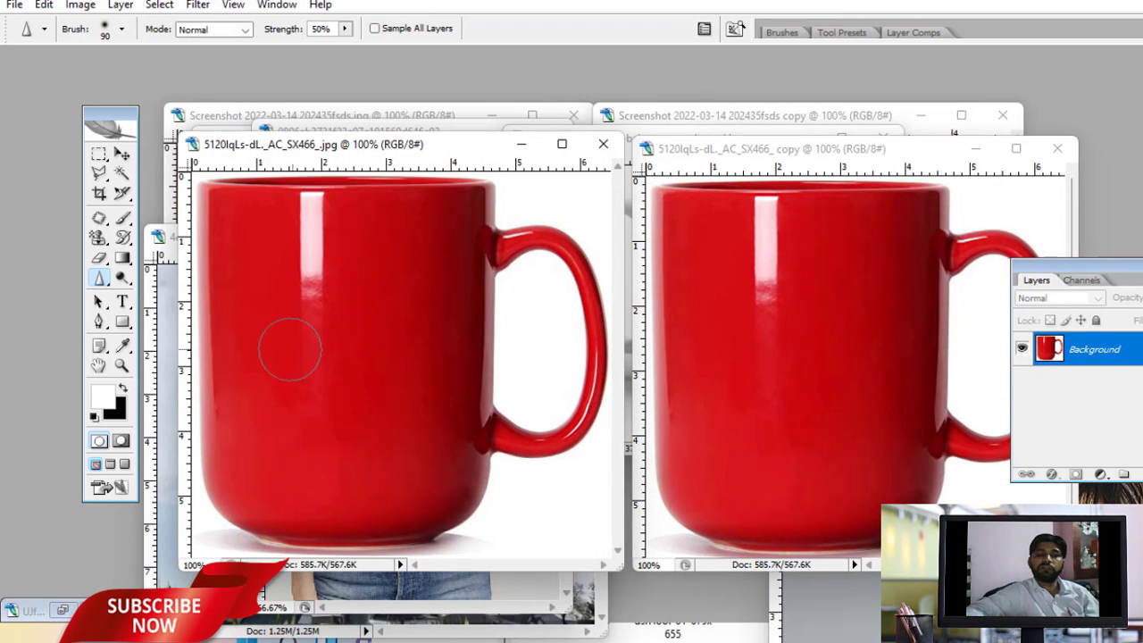
- Over-sharpen the front of the original red mug until it shows colourful pixel noise
left_click_drag(332, 333, 334, 362)
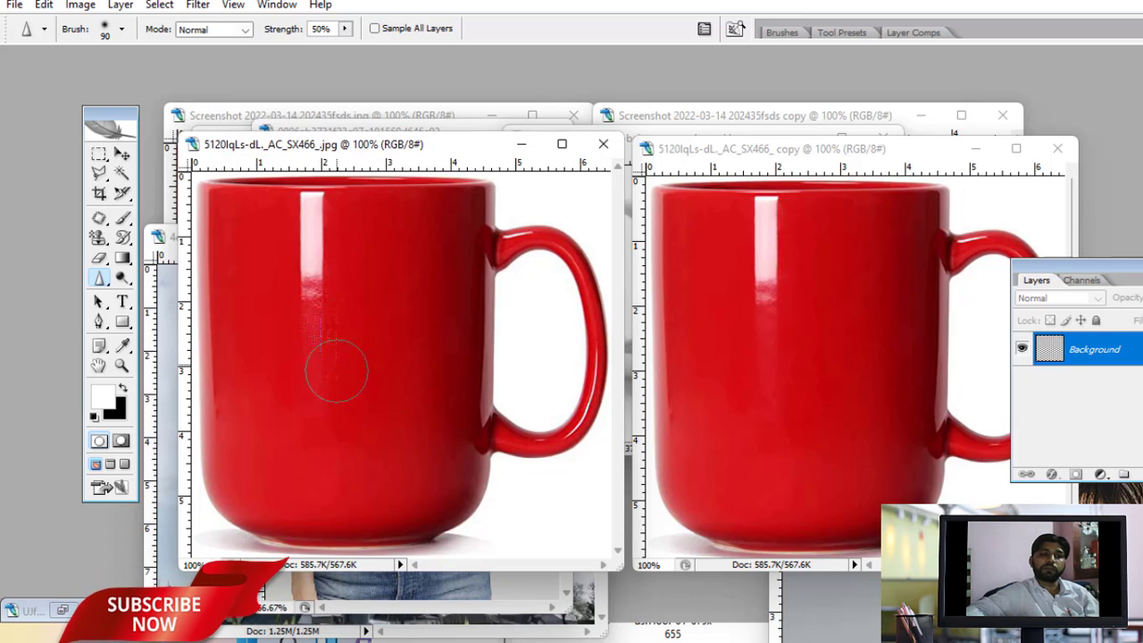
left_click_drag(436, 291, 394, 287)
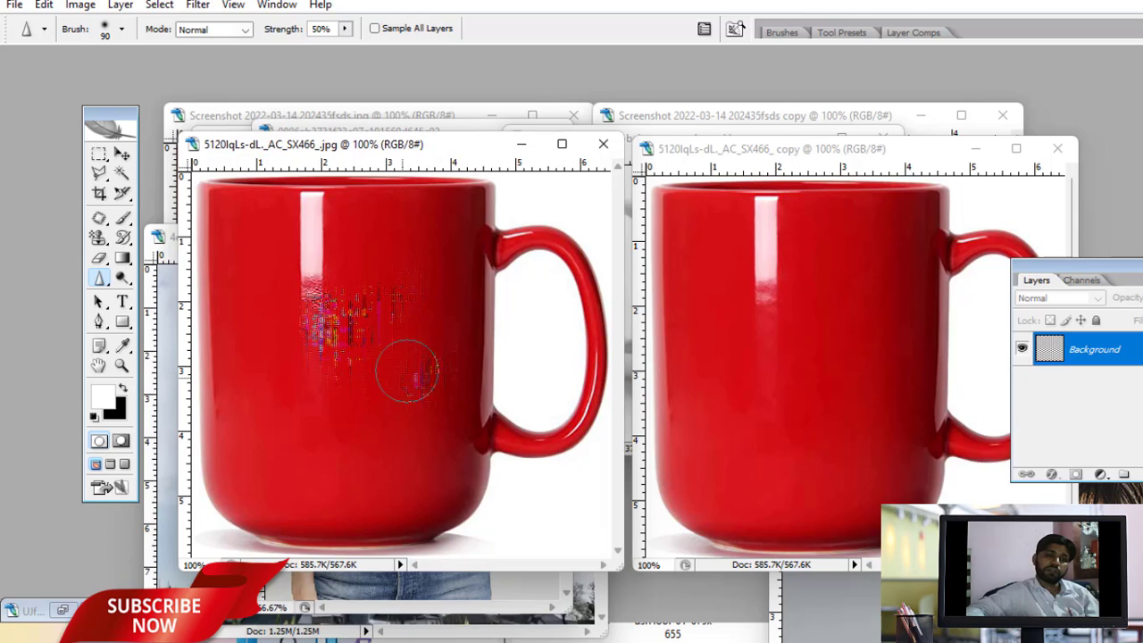
mouse_move(367, 343)
left_mouse_down()
mouse_move(370, 421)
mouse_move(386, 428)
left_mouse_up()
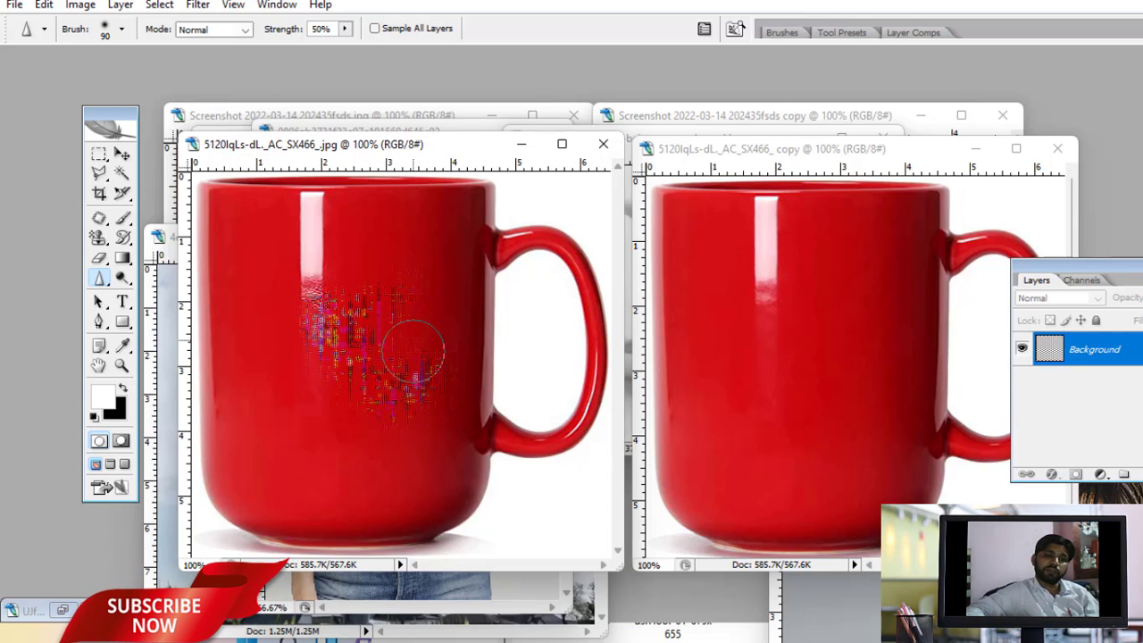
left_click_drag(386, 276, 294, 255)
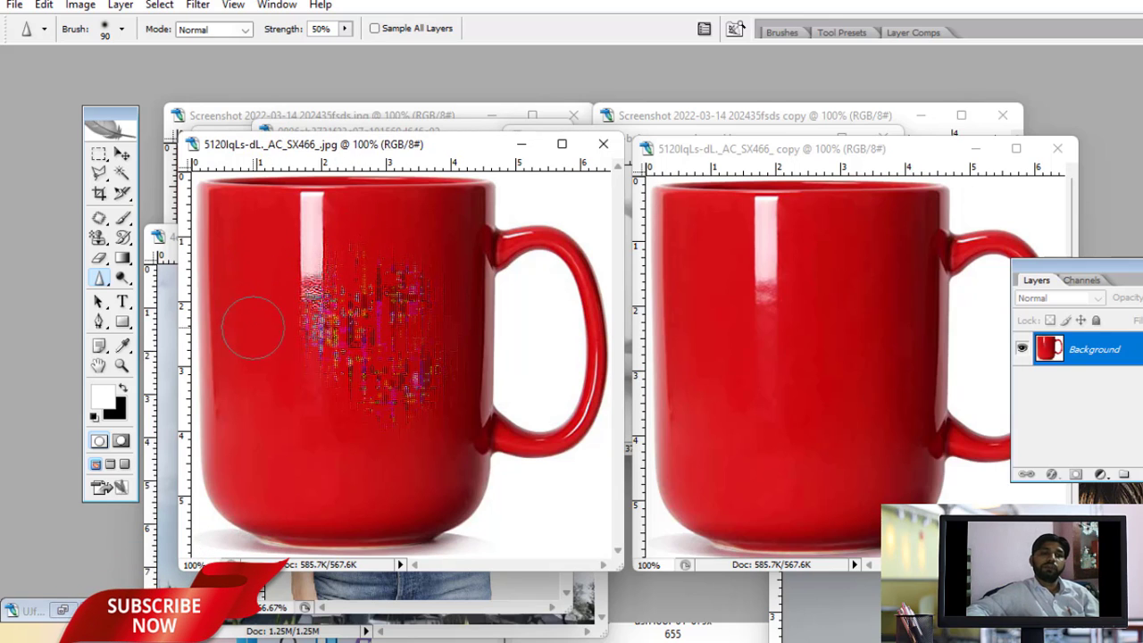
mouse_move(264, 300)
left_mouse_down()
mouse_move(238, 331)
mouse_move(264, 379)
left_mouse_up()
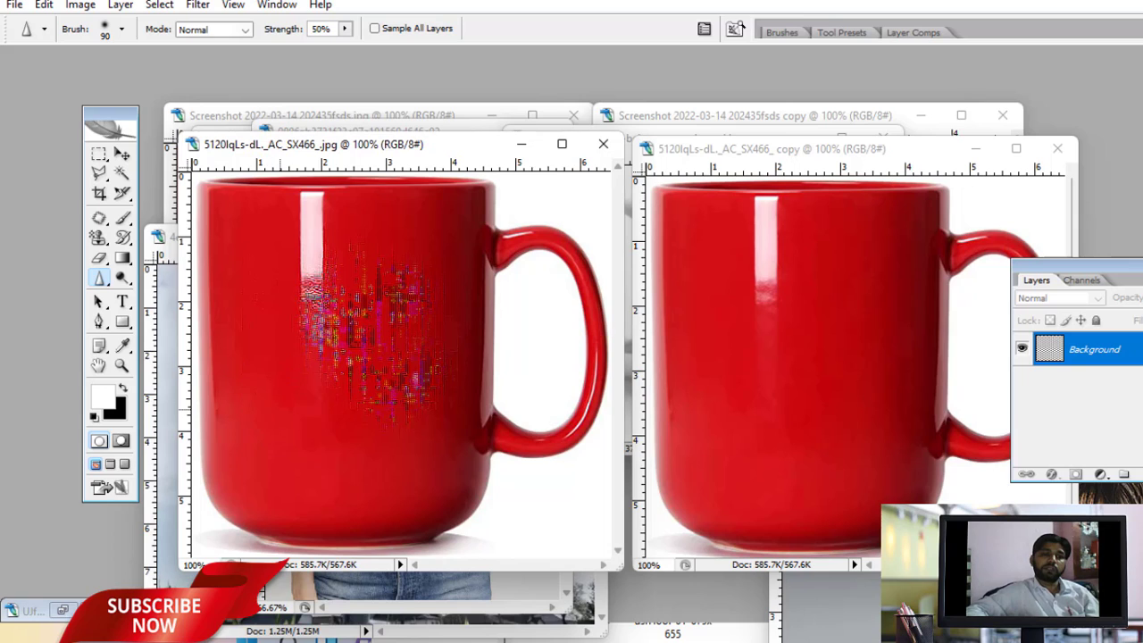
left_click_drag(332, 425, 349, 464)
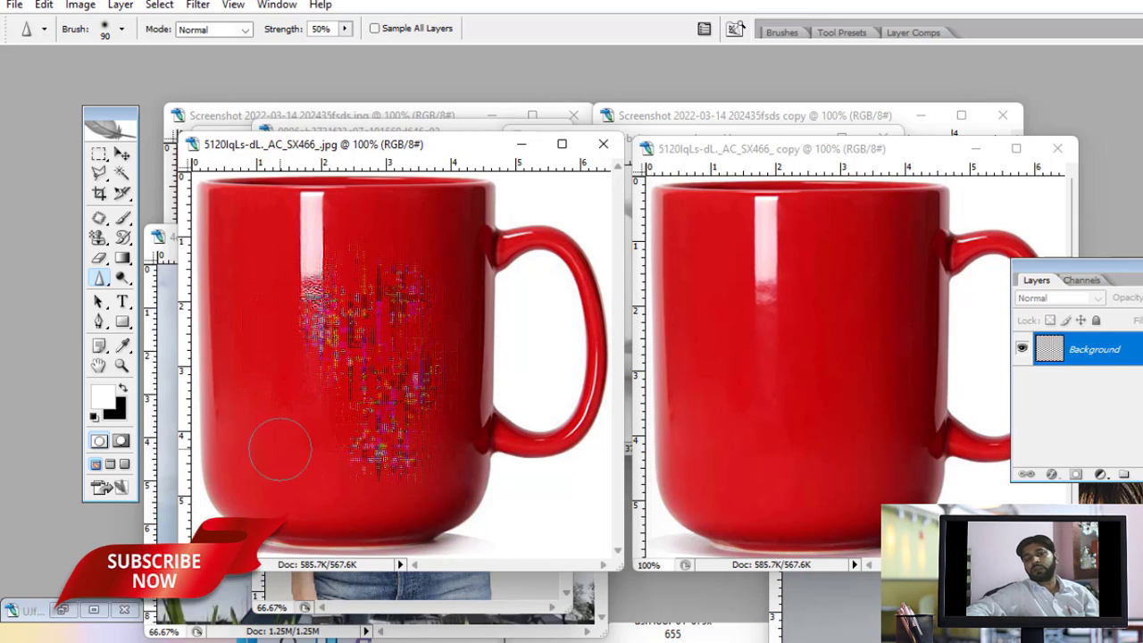
left_click_drag(265, 426, 384, 380)
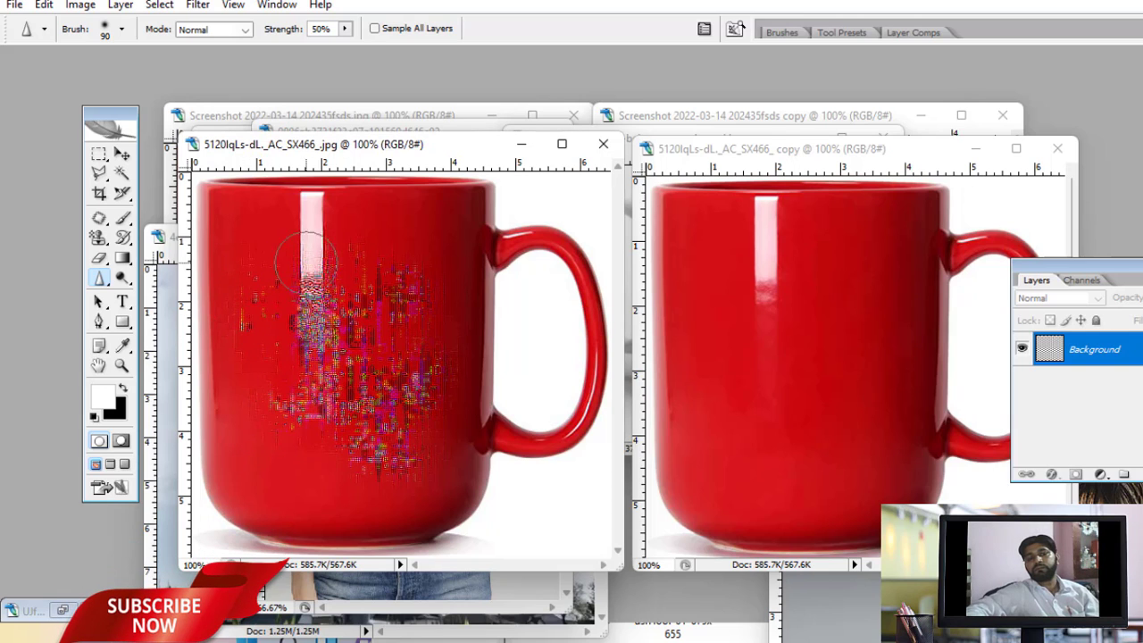
left_click_drag(286, 312, 304, 353)
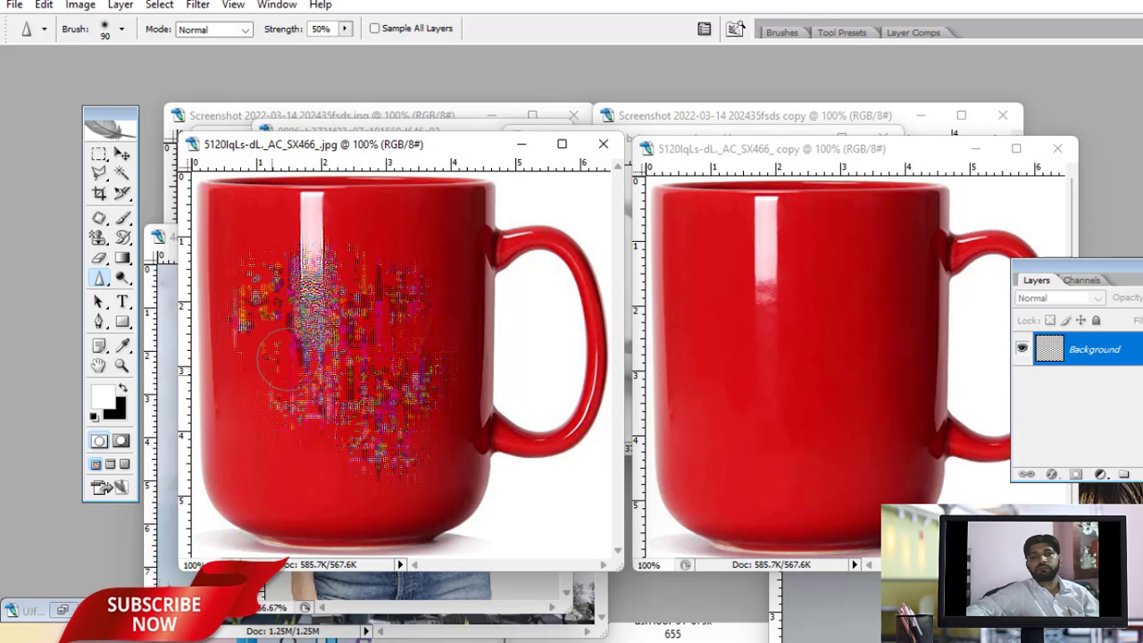
mouse_move(375, 427)
left_mouse_down()
mouse_move(304, 458)
mouse_move(268, 459)
mouse_move(356, 284)
left_mouse_up()
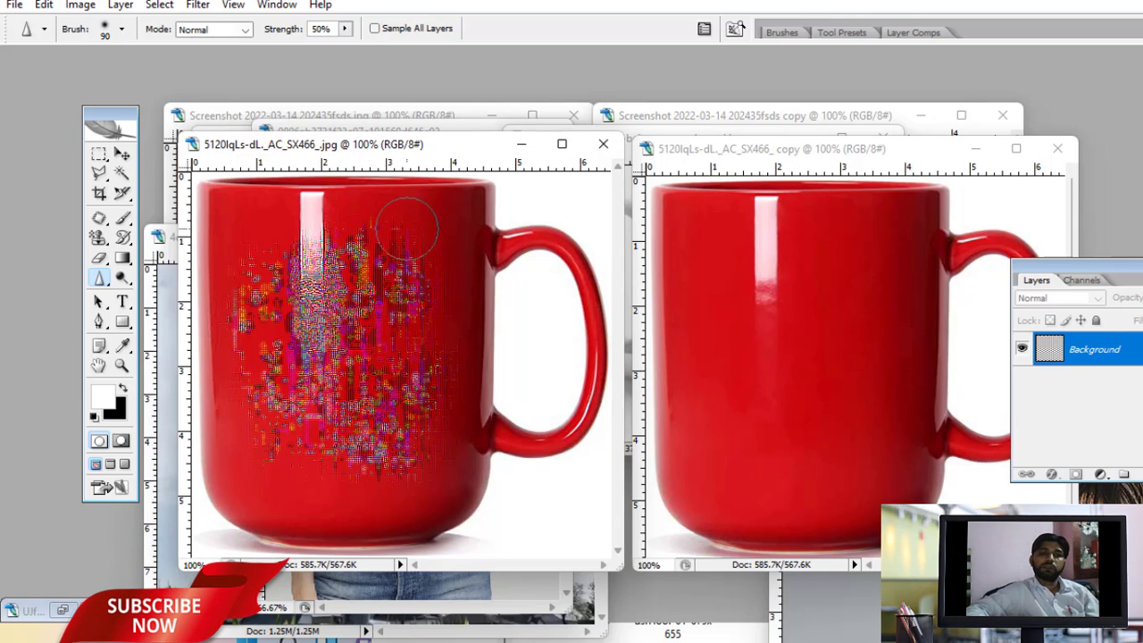
left_click_drag(232, 241, 241, 340)
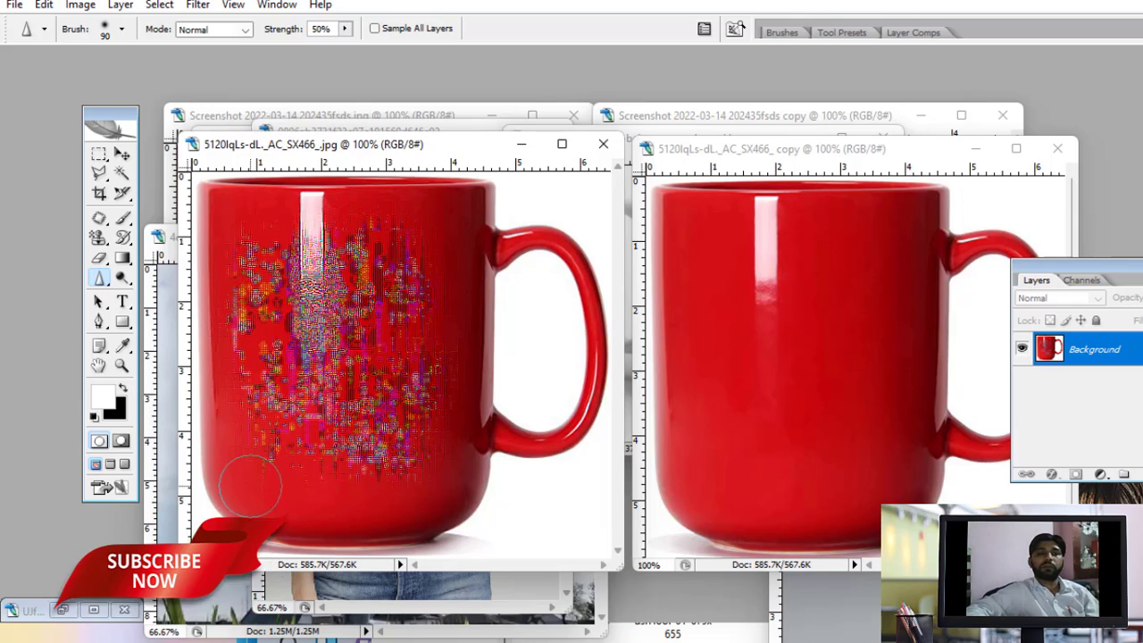
left_click_drag(298, 482, 268, 402)
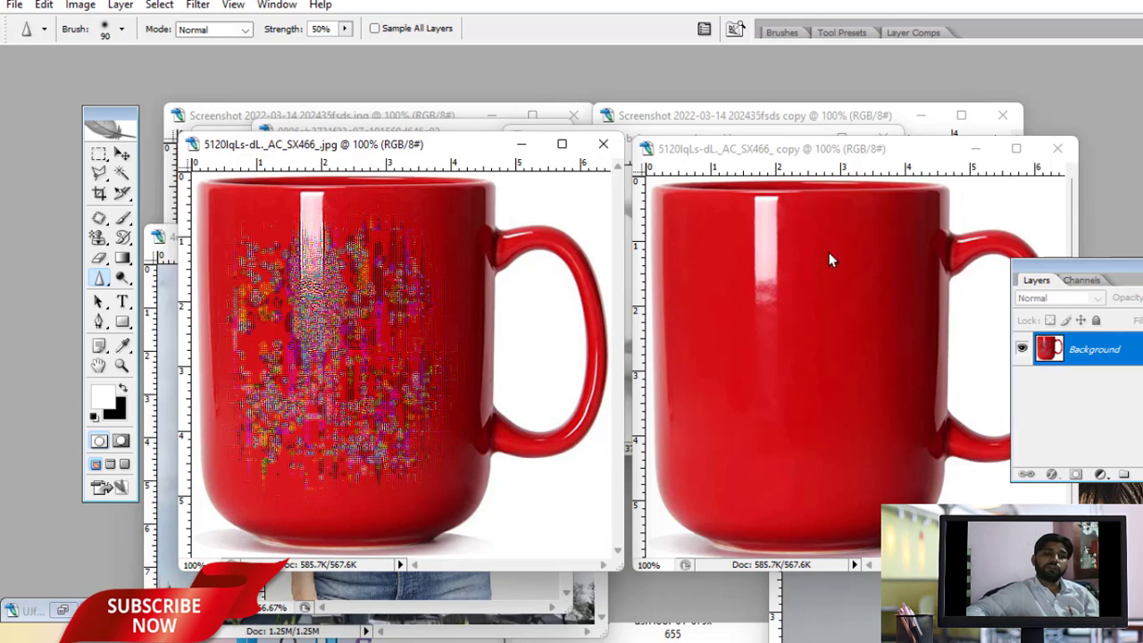
left_click_drag(296, 227, 381, 244)
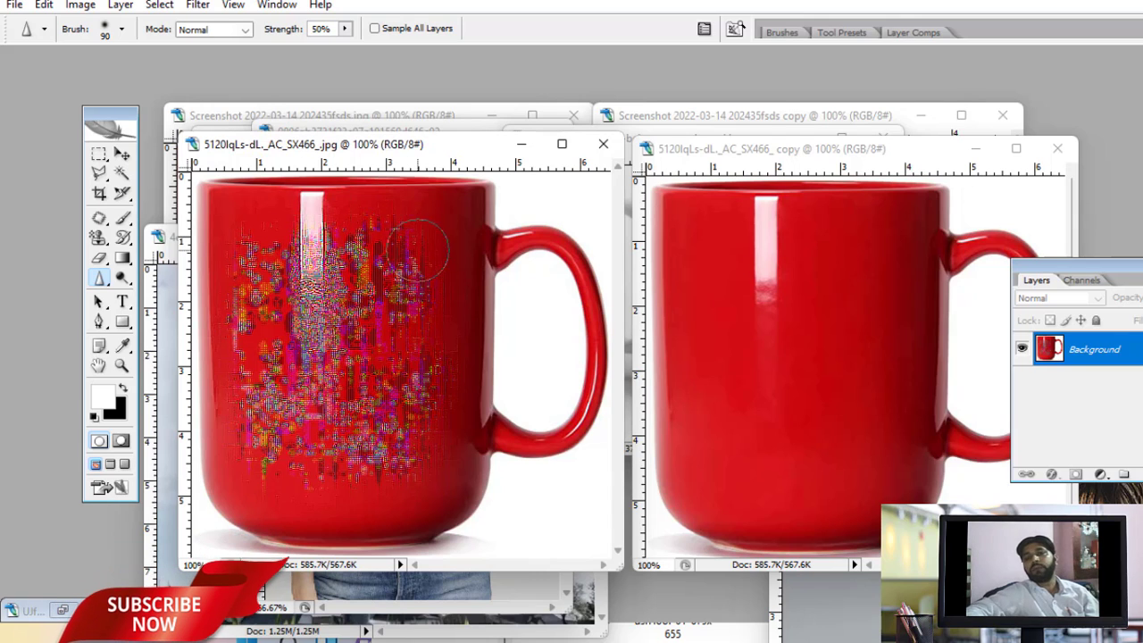
left_click_drag(441, 446, 266, 489)
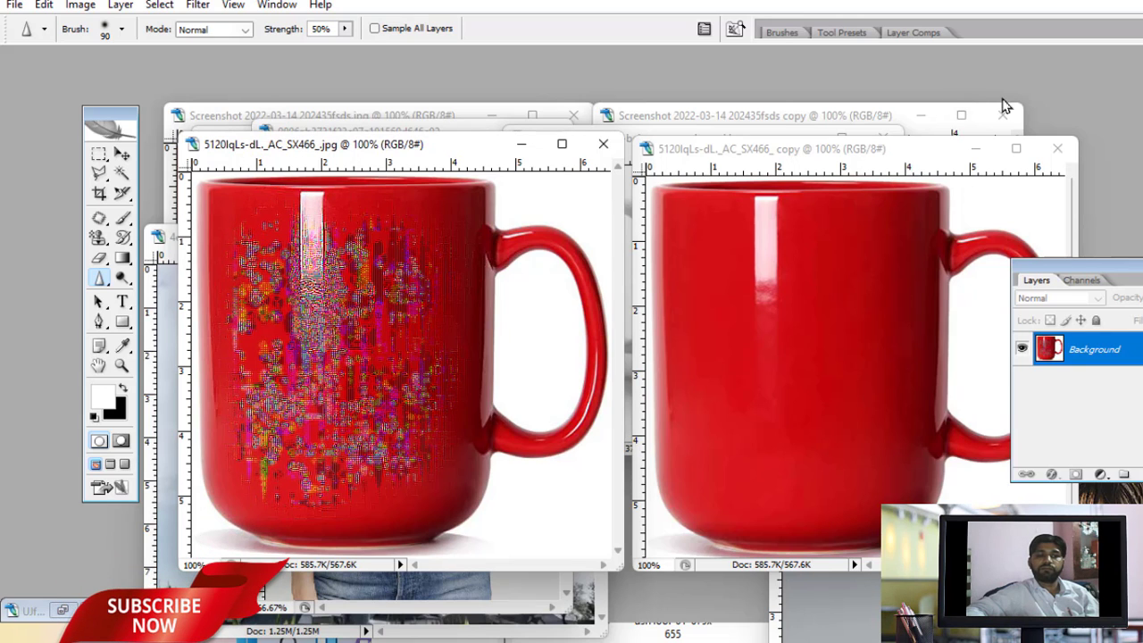
- Find and open maxresdefault (1).jpg from the Image folder, dismissing the Missing Profile notice
key("ctrl+o")
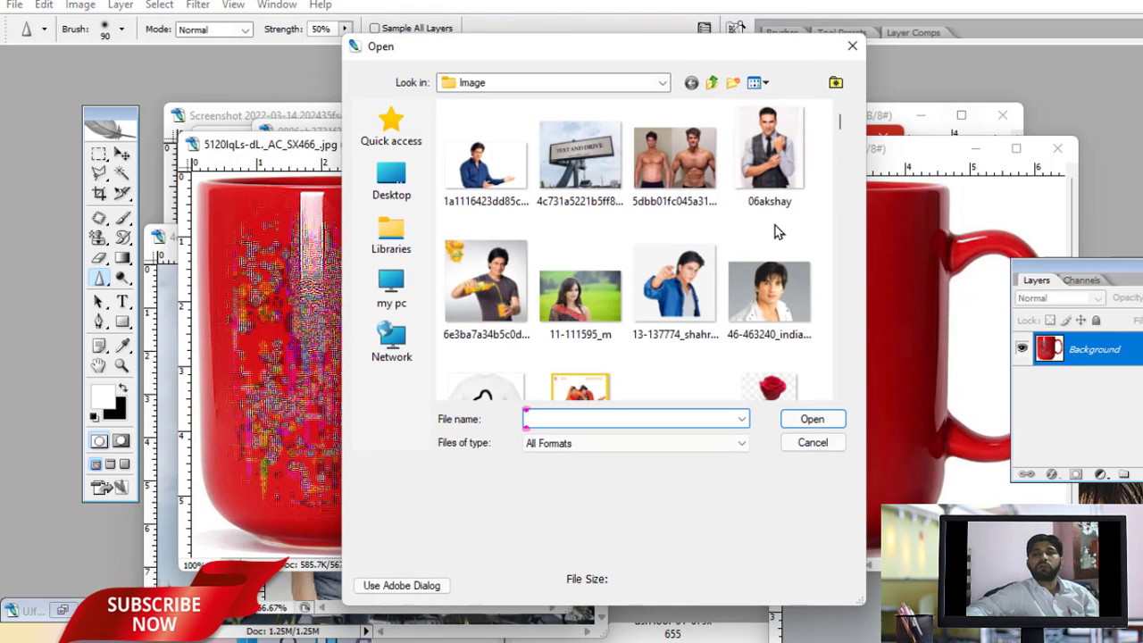
left_click(695, 264)
scroll(695, 264, "down", 1)
scroll(695, 265, "down", 3)
scroll(695, 265, "down", 3)
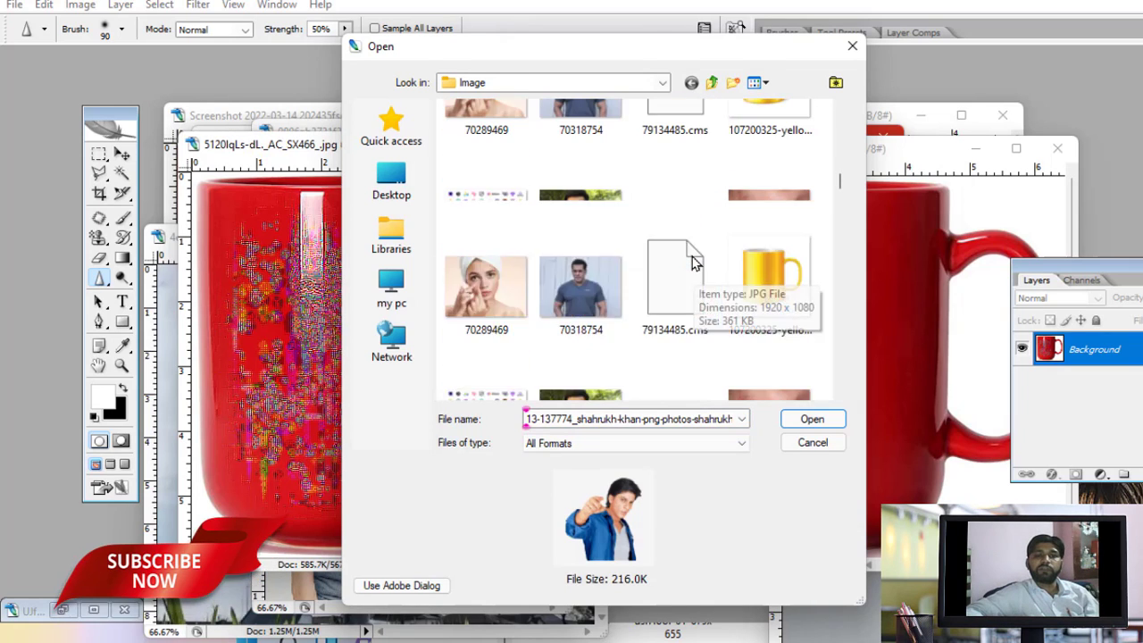
scroll(695, 264, "down", 3)
scroll(700, 264, "down", 2)
scroll(700, 264, "down", 1)
scroll(700, 265, "down", 2)
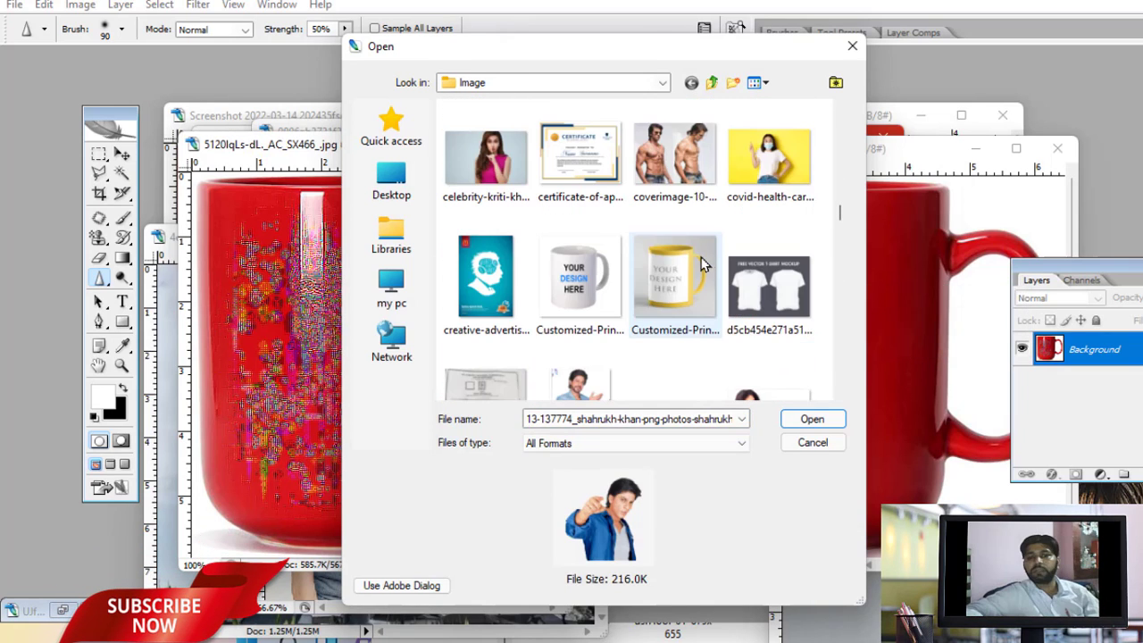
scroll(705, 268, "up", 2)
scroll(714, 275, "down", 2)
scroll(714, 272, "down", 3)
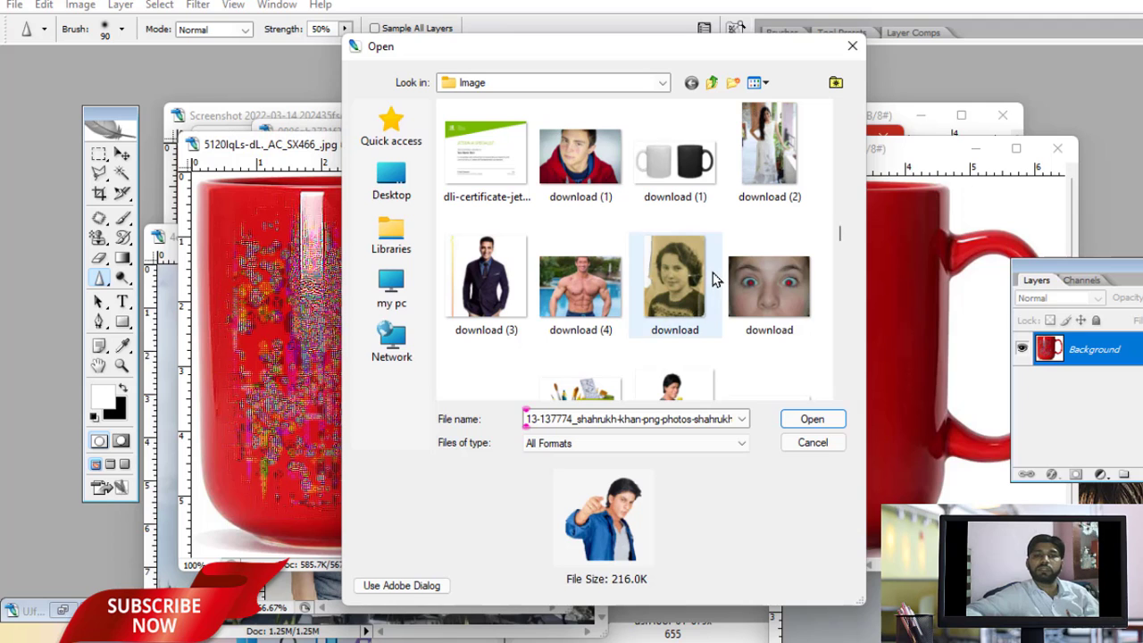
scroll(625, 255, "down", 3)
scroll(661, 277, "down", 3)
scroll(691, 298, "down", 3)
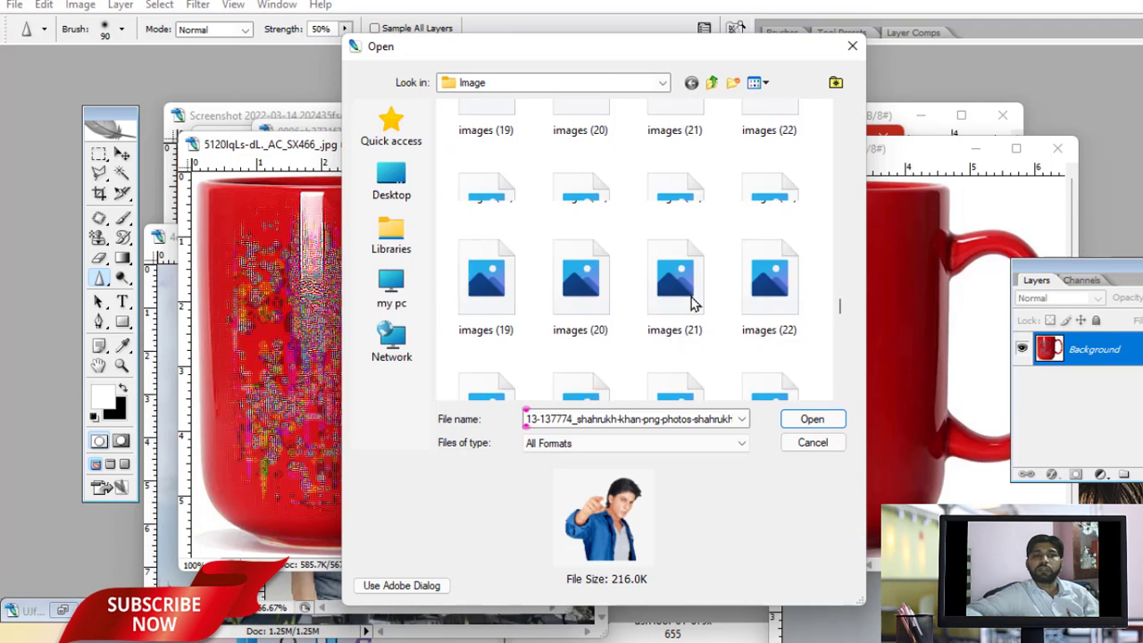
scroll(691, 297, "down", 3)
scroll(693, 302, "up", 1)
double_click(768, 295)
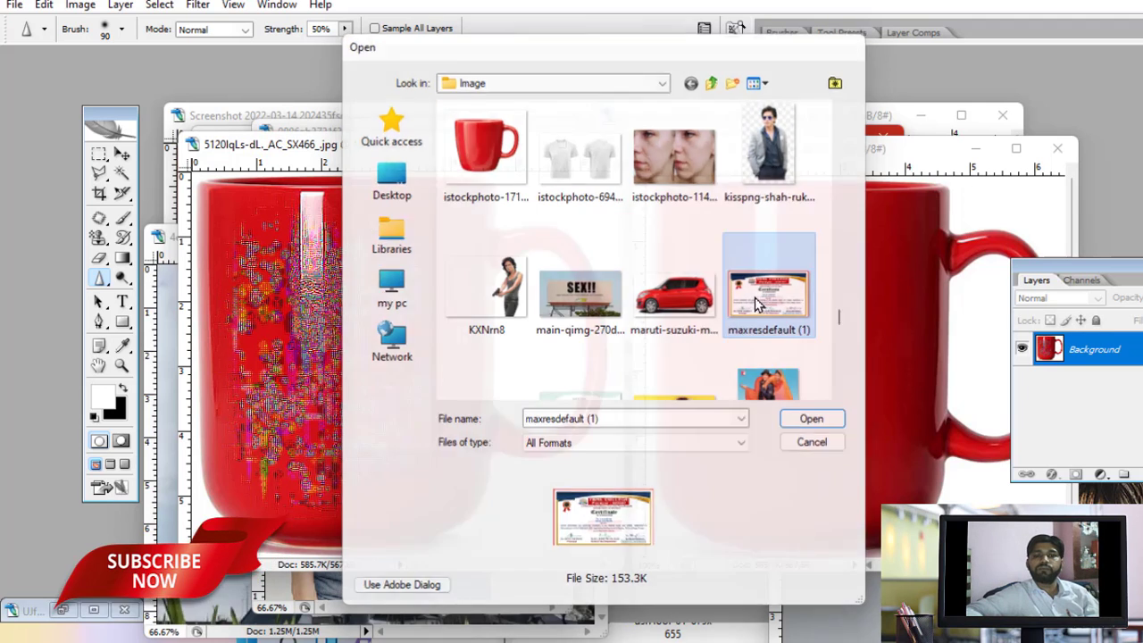
left_click(459, 261)
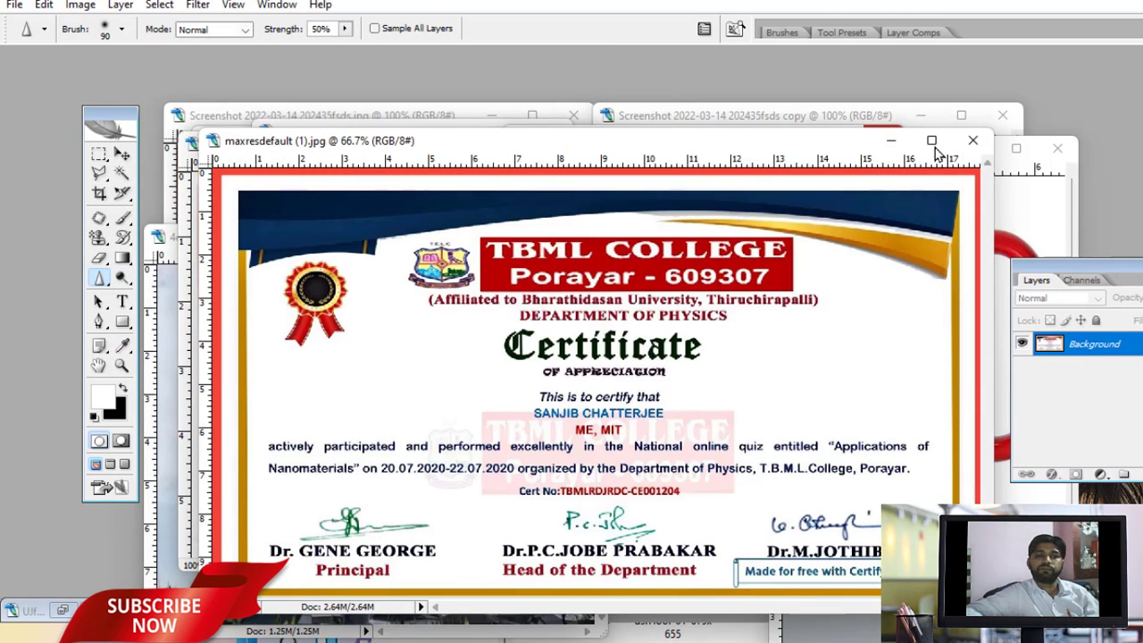
- Maximize the certificate, zoom to 200%, and over-sharpen the signatures until they speckle
left_click(931, 140)
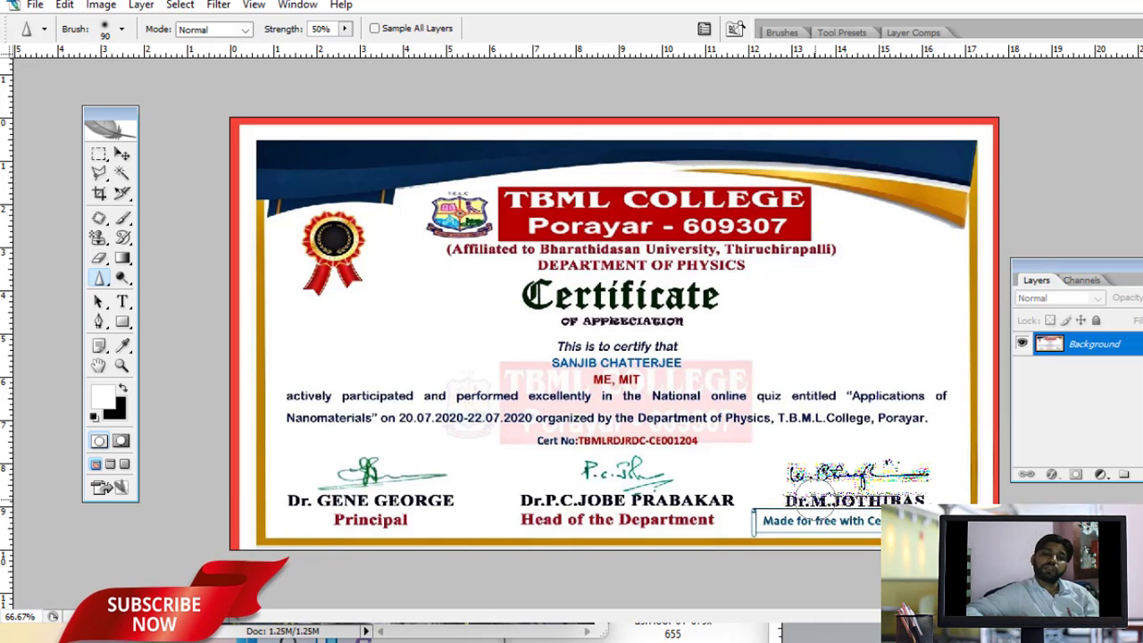
key("ctrl+plus")
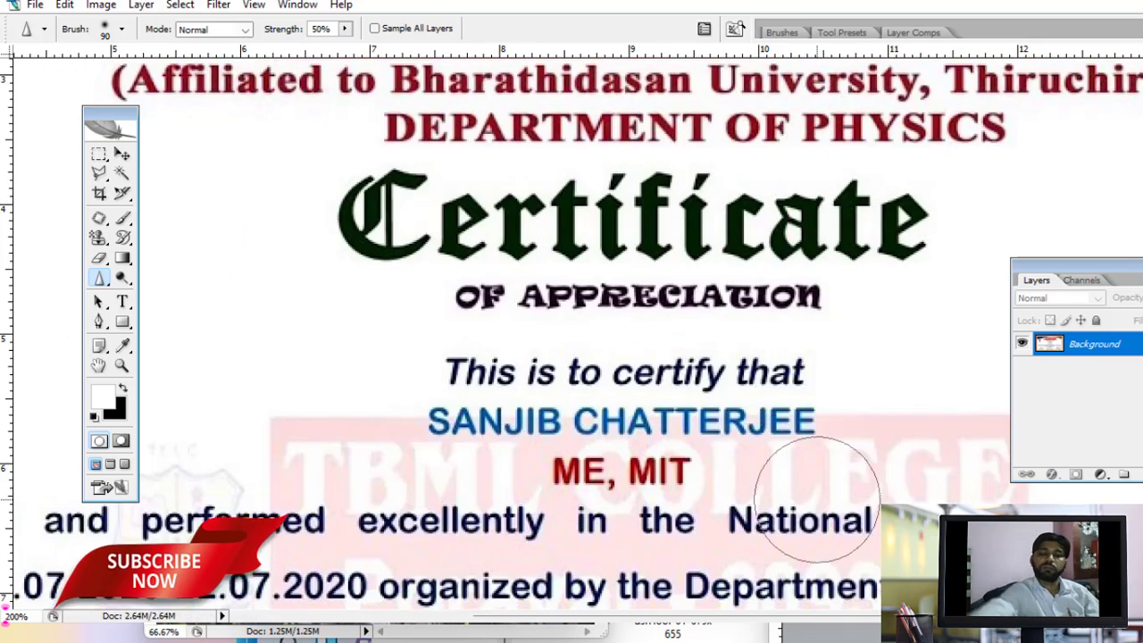
scroll(800, 449, "down", 3)
scroll(822, 455, "down", 2)
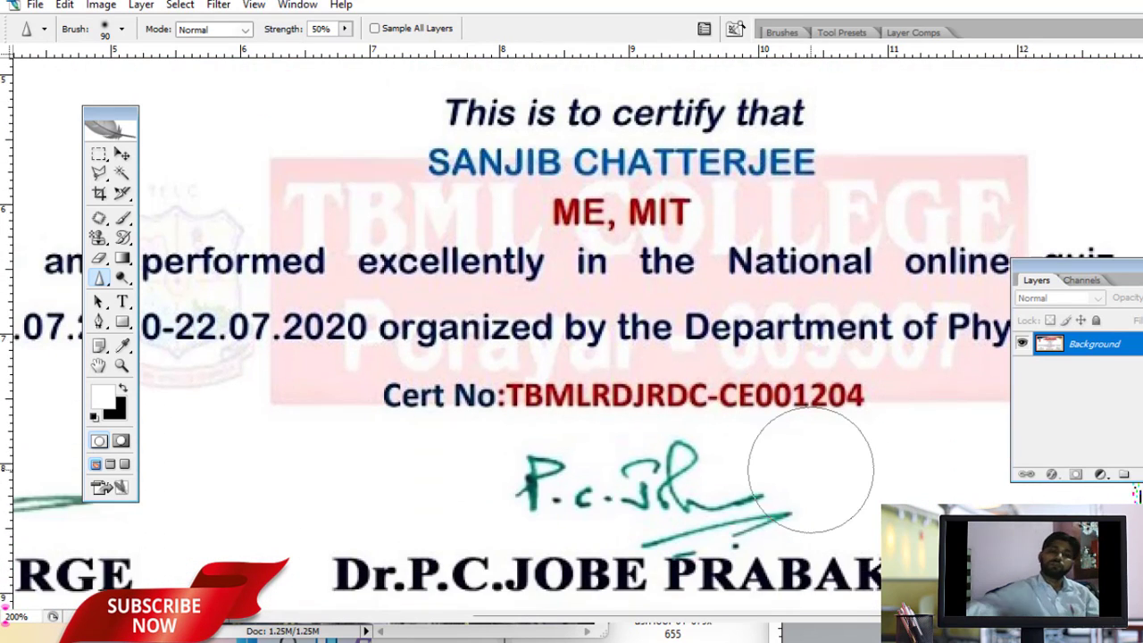
scroll(804, 451, "down", 1)
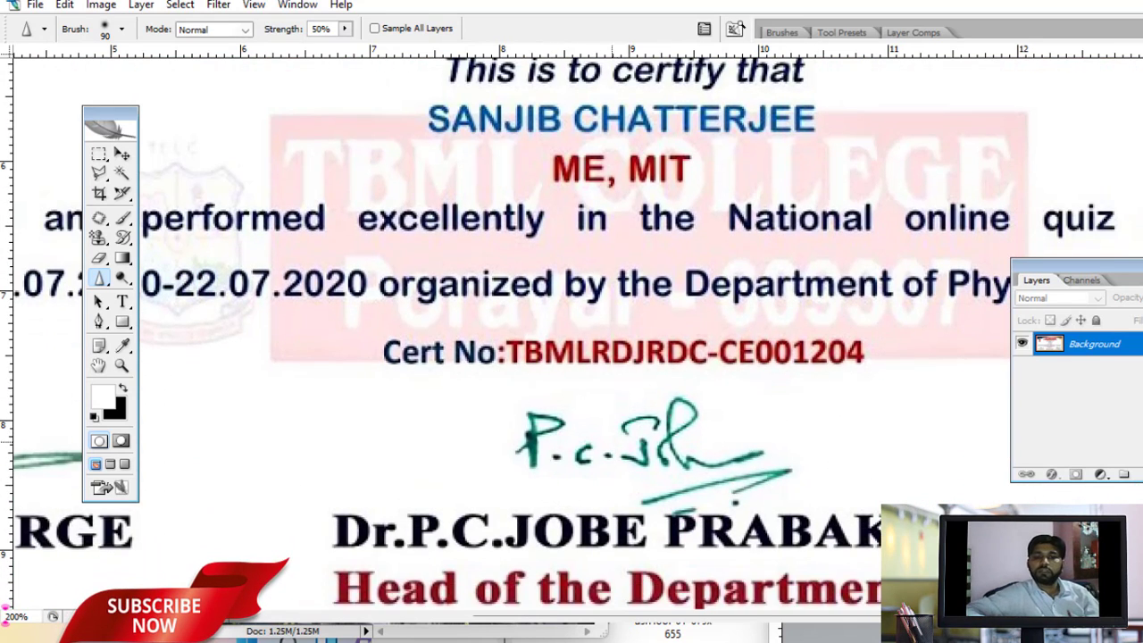
mouse_move(697, 442)
left_mouse_down()
mouse_move(536, 446)
mouse_move(791, 473)
mouse_move(710, 447)
left_mouse_up()
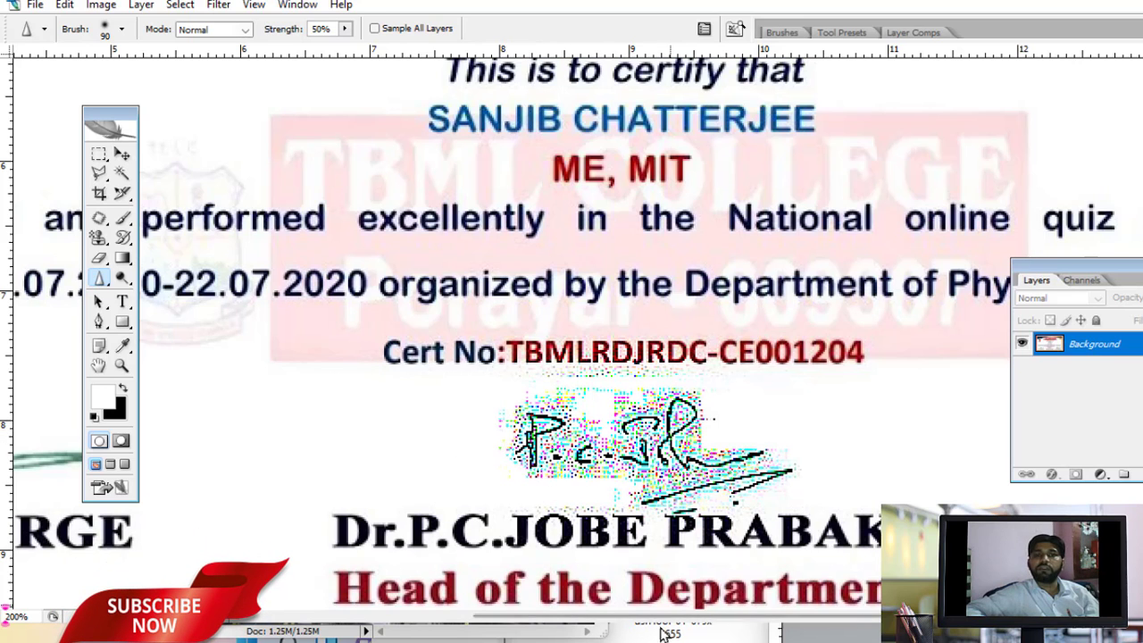
left_click_drag(540, 618, 429, 617)
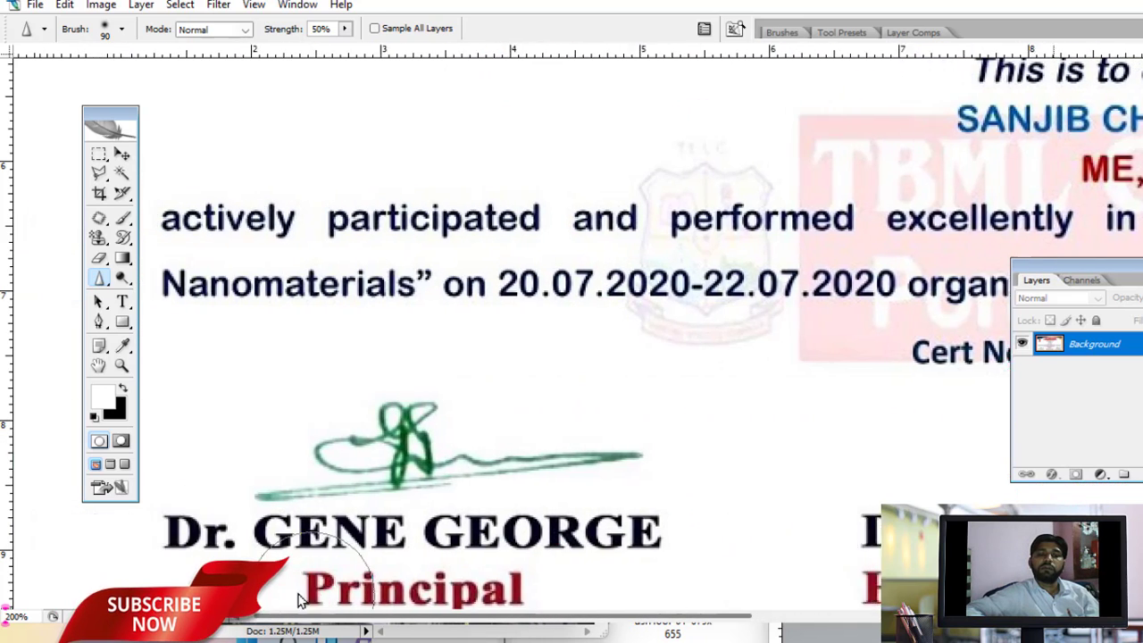
mouse_move(581, 458)
left_mouse_down()
mouse_move(348, 448)
mouse_move(414, 459)
mouse_move(318, 459)
left_mouse_up()
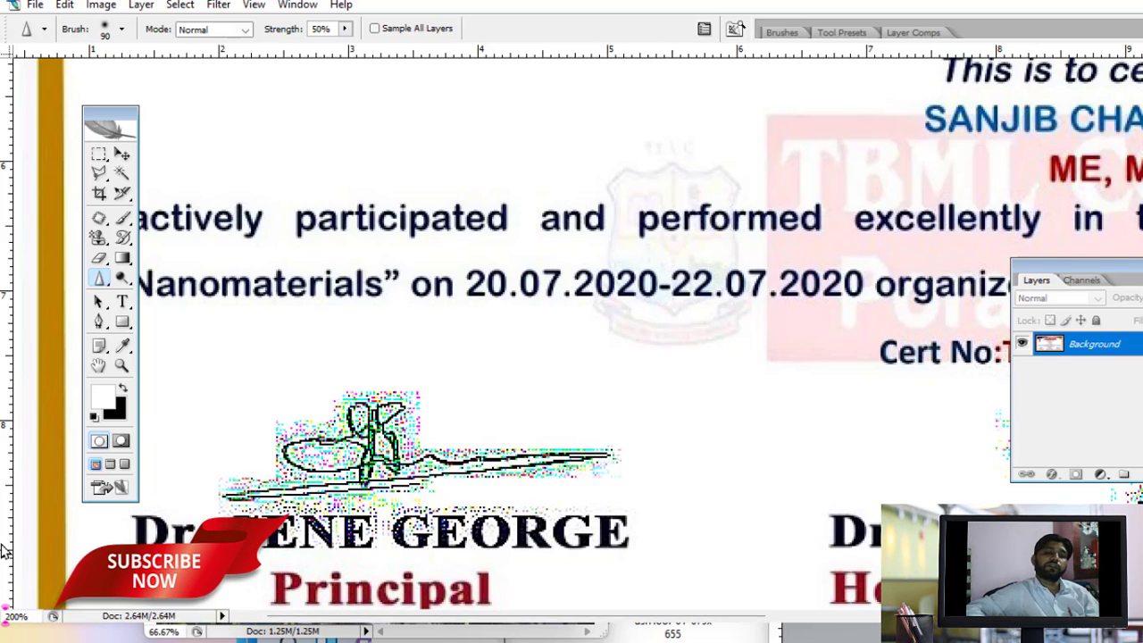
key("ctrl+minus")
key("ctrl+minus")
key("ctrl+minus")
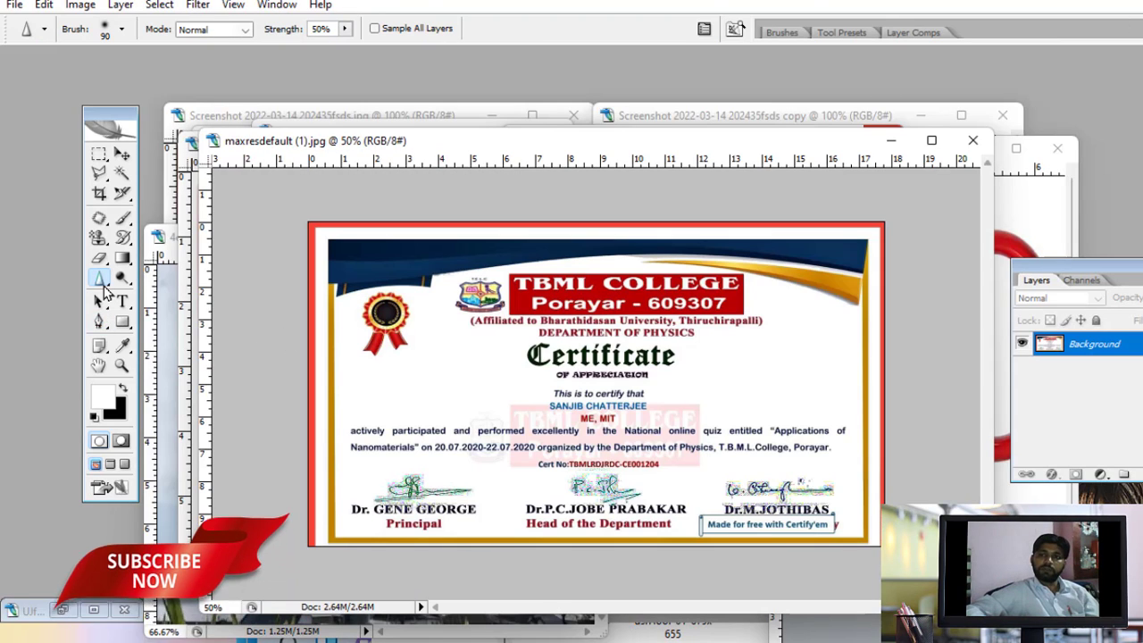
- Rearrange the layers panel and certificate window, then bring the male portrait forward
right_click(104, 283)
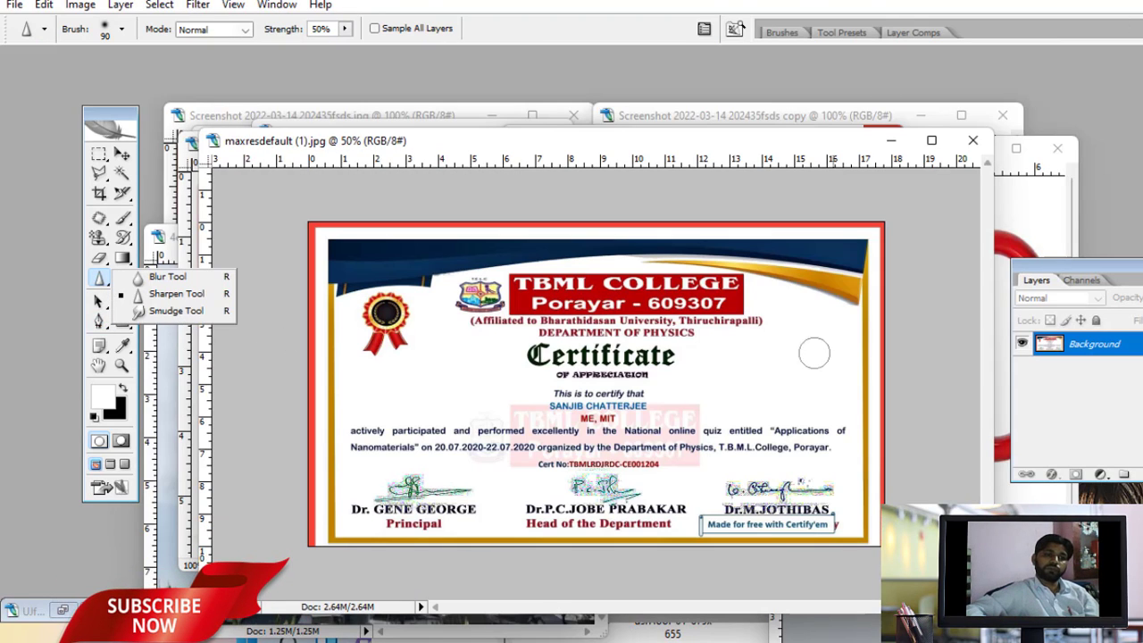
mouse_move(1094, 264)
left_mouse_down()
mouse_move(1132, 138)
mouse_move(1129, 109)
left_mouse_up()
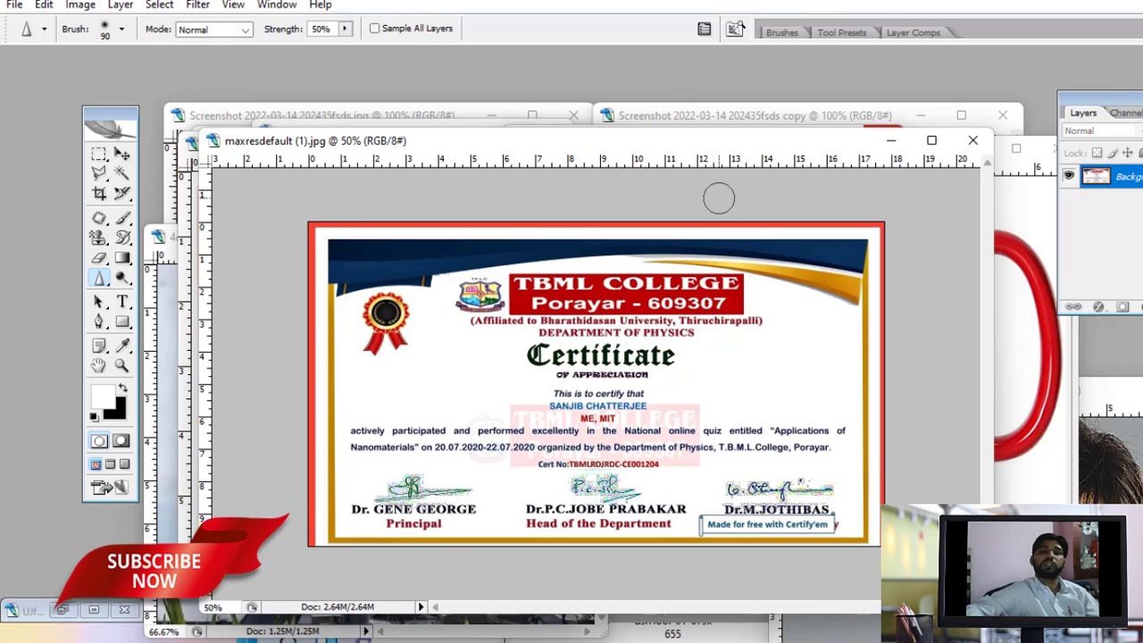
left_click_drag(713, 143, 655, 95)
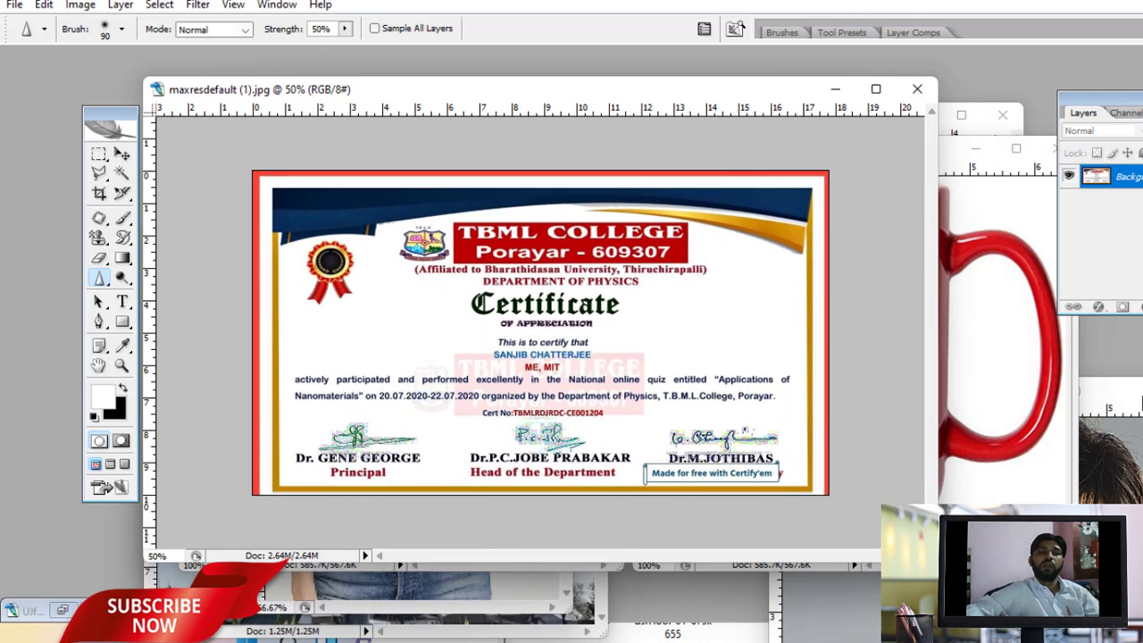
left_click(1140, 392)
left_click_drag(1140, 392, 547, 140)
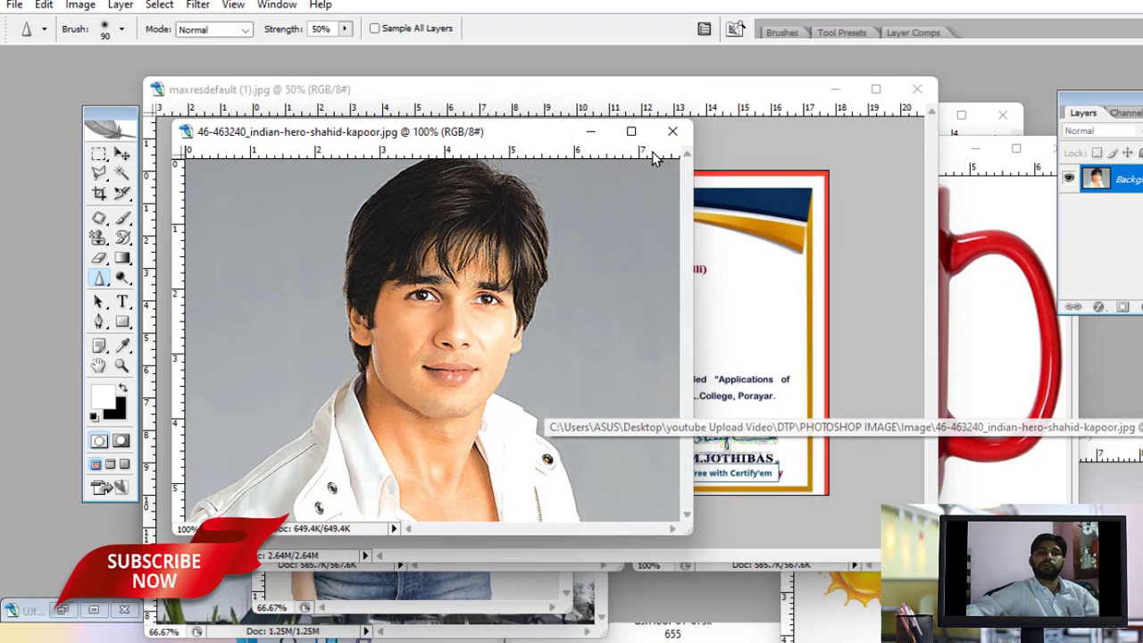
- Duplicate the male portrait and place the copy beside the original
right_click(536, 135)
left_click(586, 146)
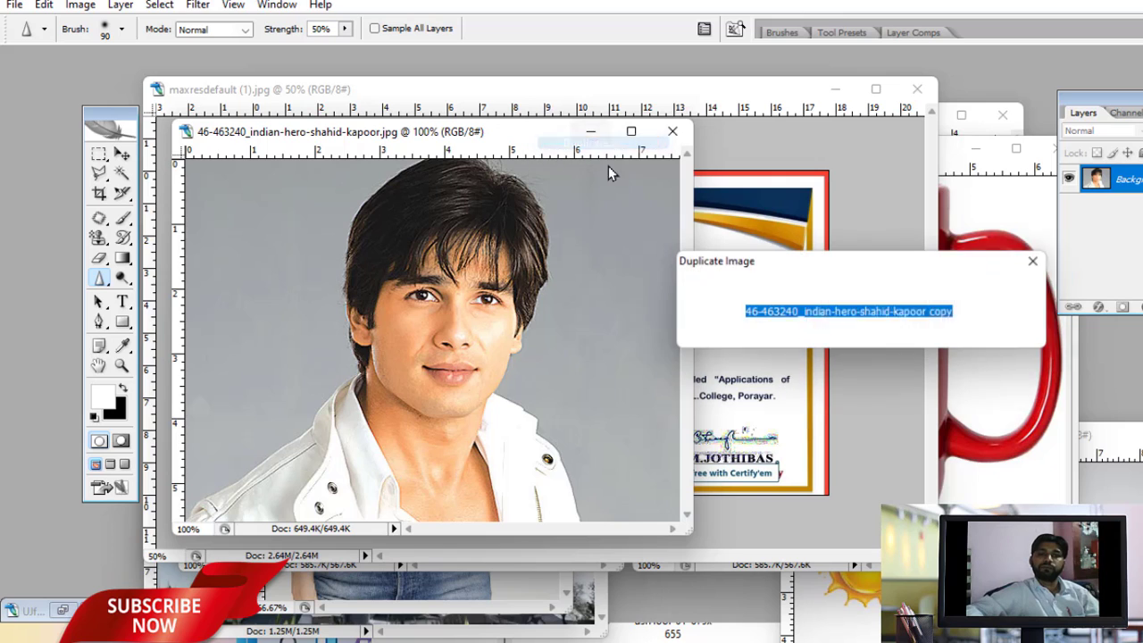
left_click(1011, 294)
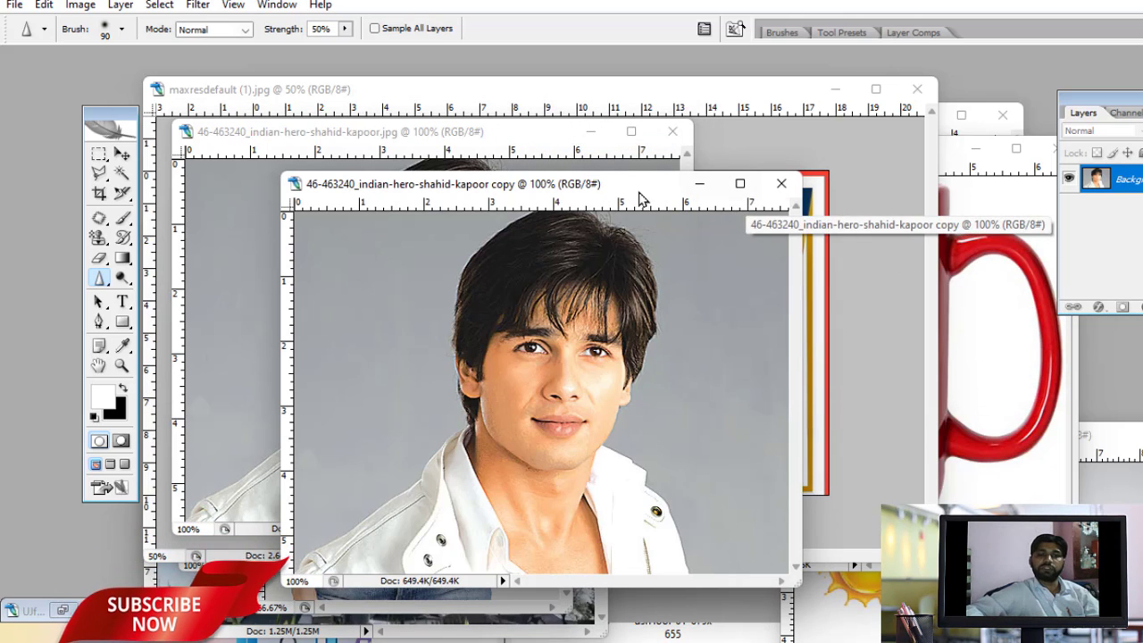
left_click_drag(640, 199, 1034, 148)
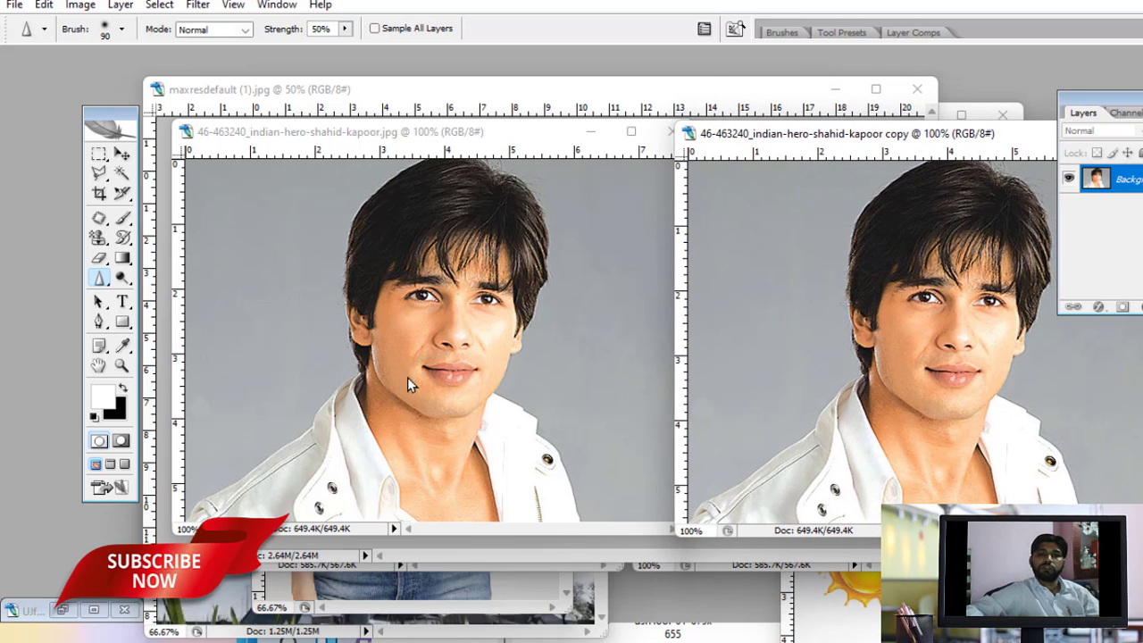
- Maximize the portrait, zoom to 300% on the face, and shrink the brush
left_click(630, 133)
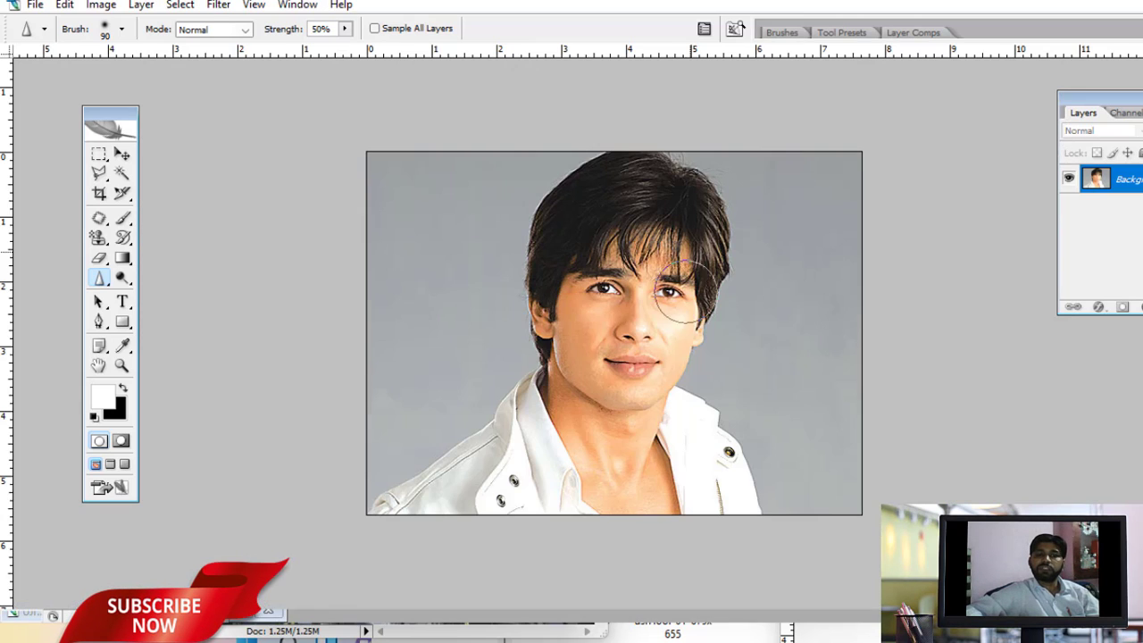
key("ctrl+plus")
key("ctrl+plus")
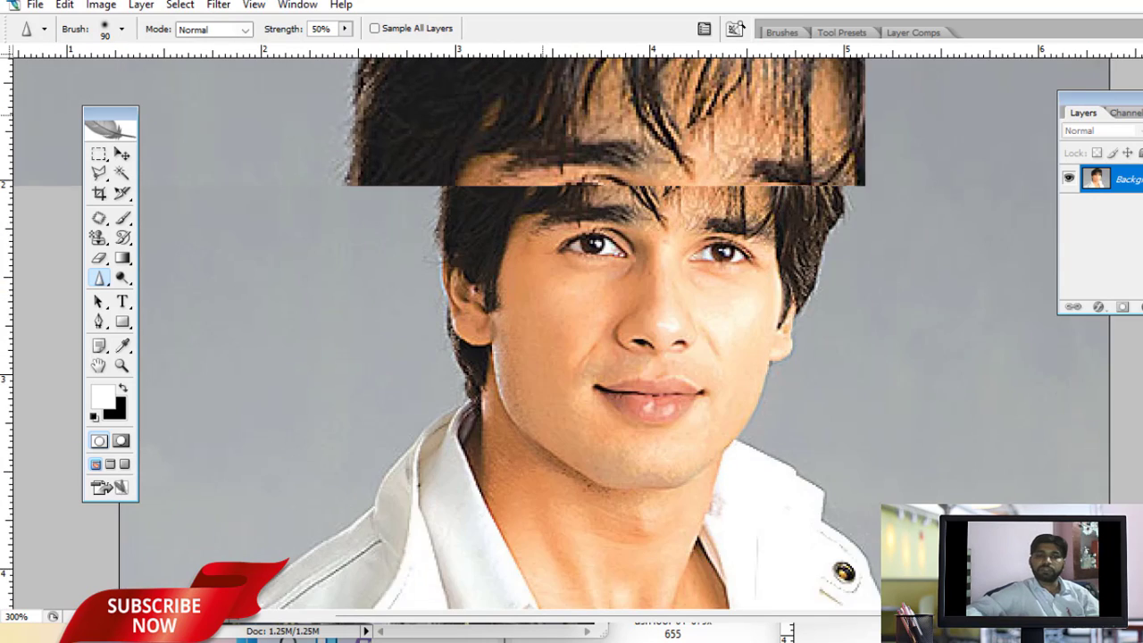
key("ctrl+plus")
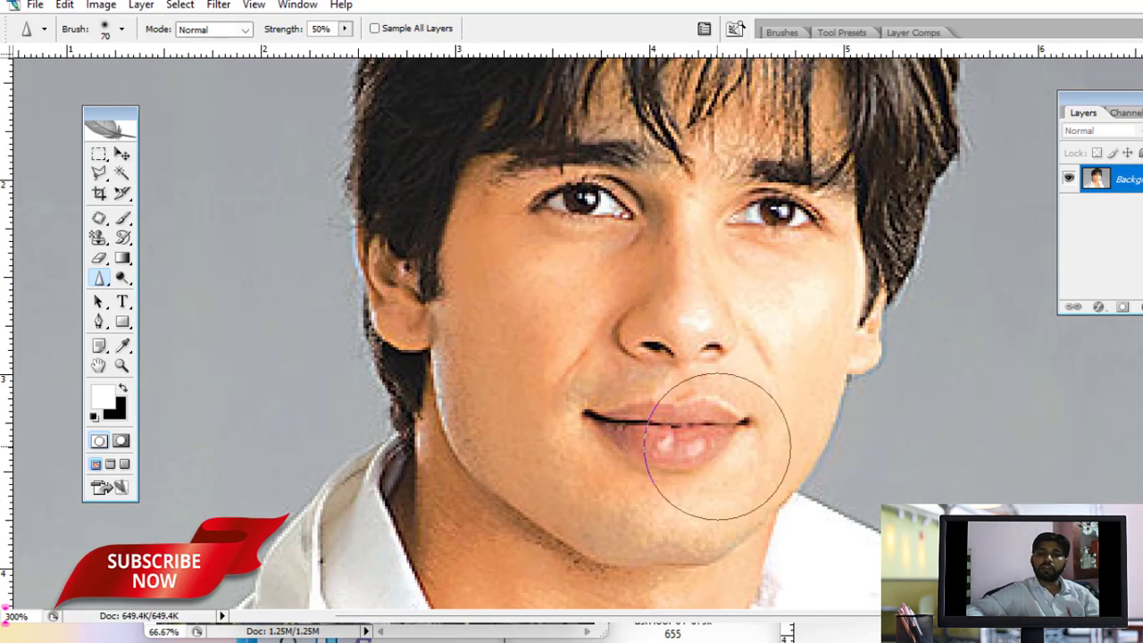
key("bracketleft")
key("bracketleft")
key("bracketleft")
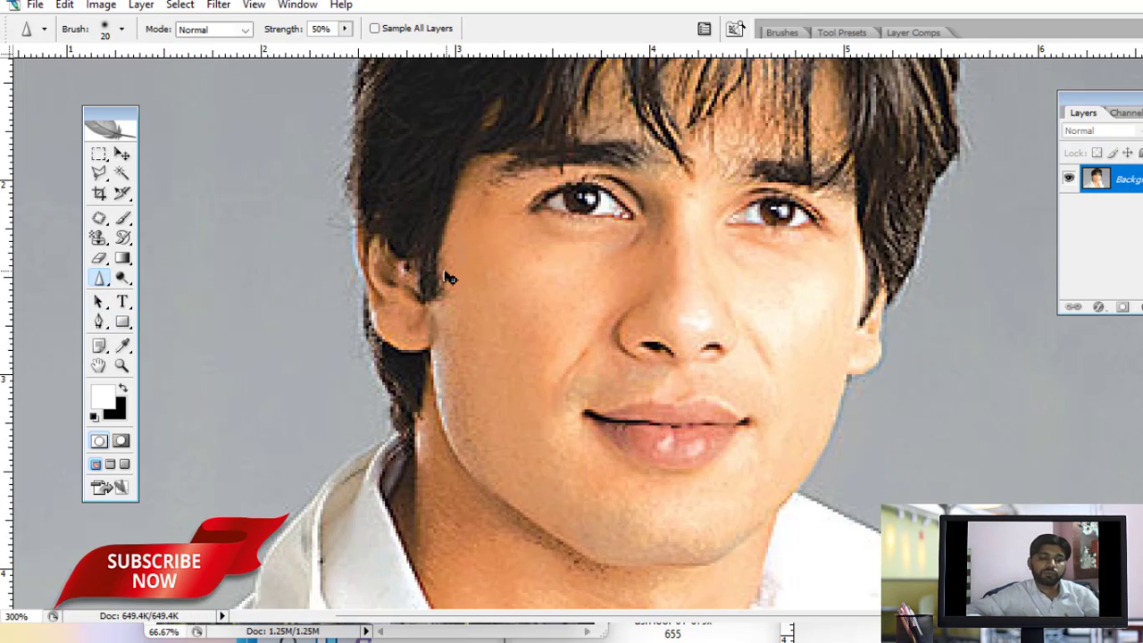
- Revert the portrait to its saved state and switch to a 20 px Smudge tool
left_click(32, 6)
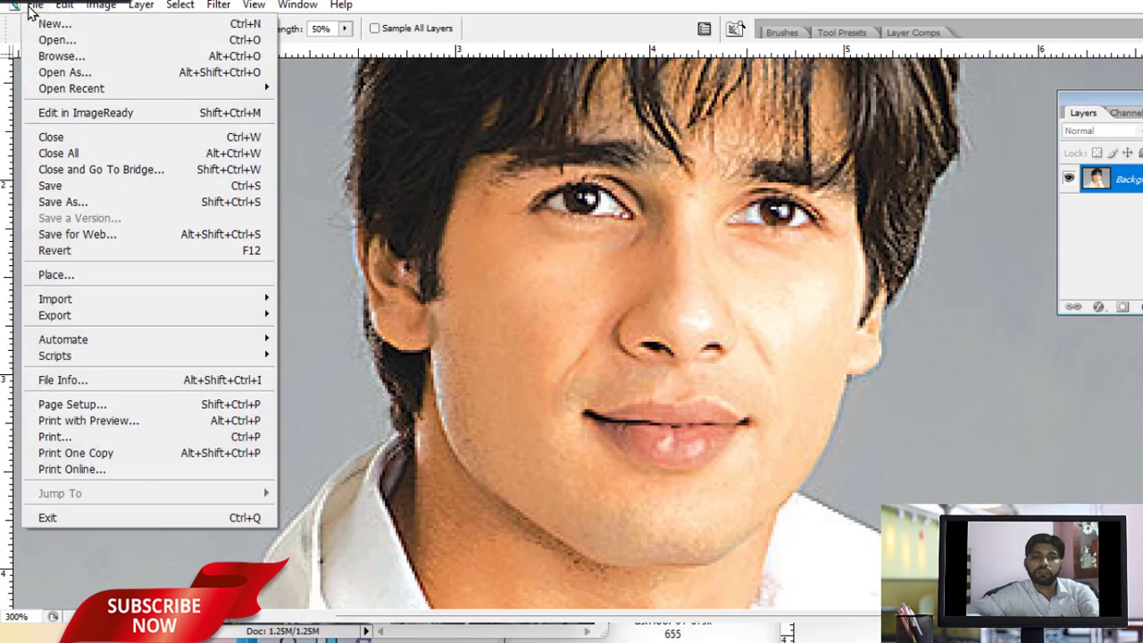
left_click(69, 249)
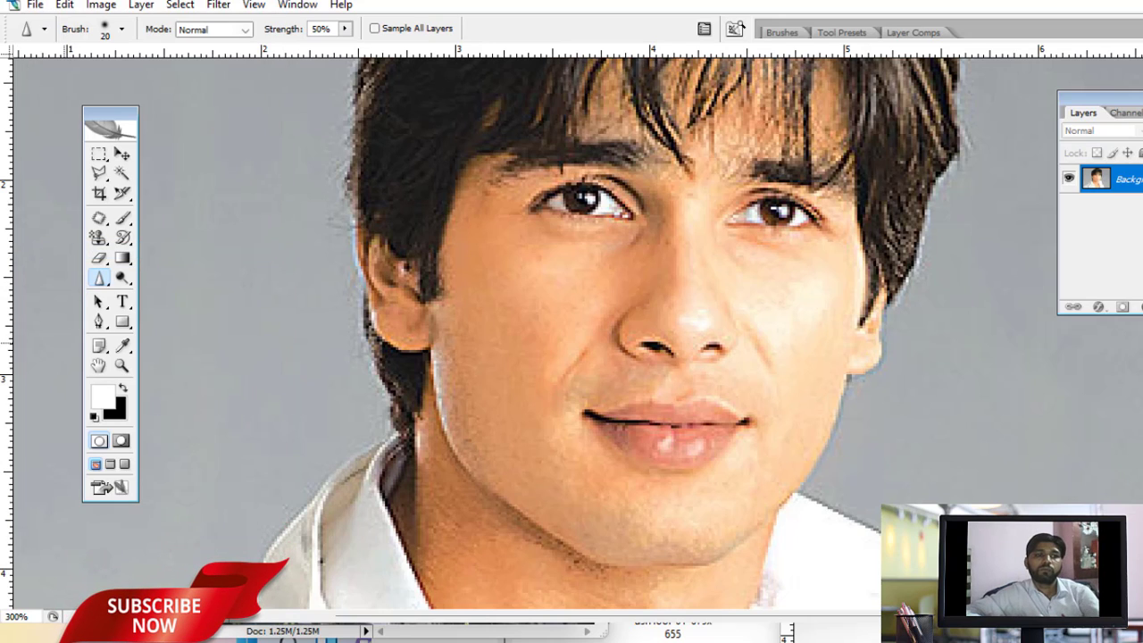
left_click(100, 279)
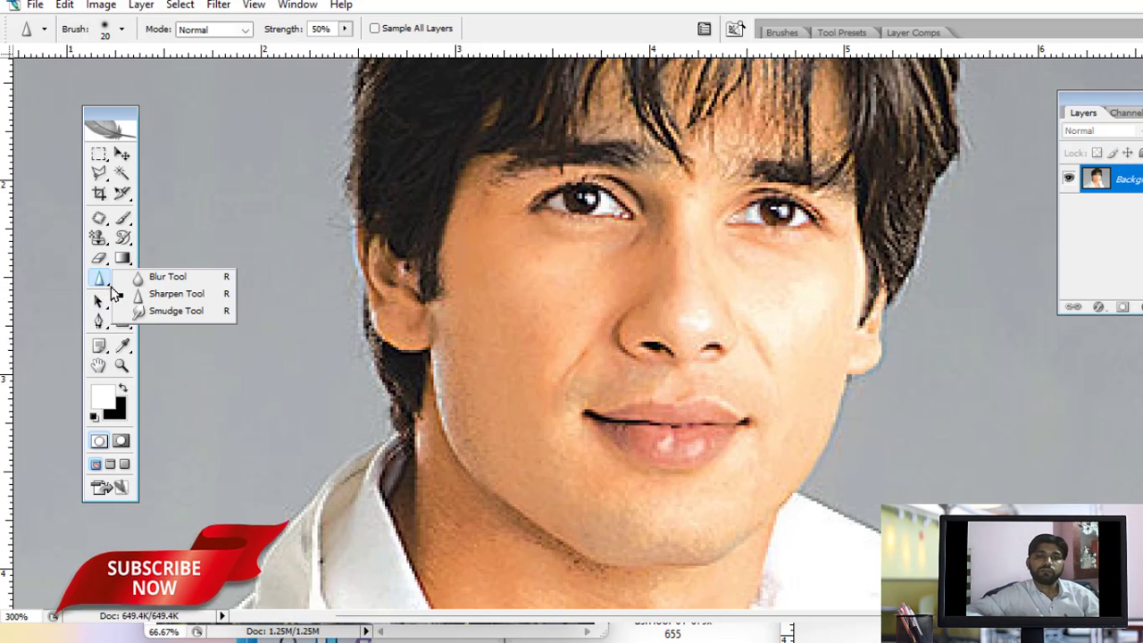
left_click(179, 311)
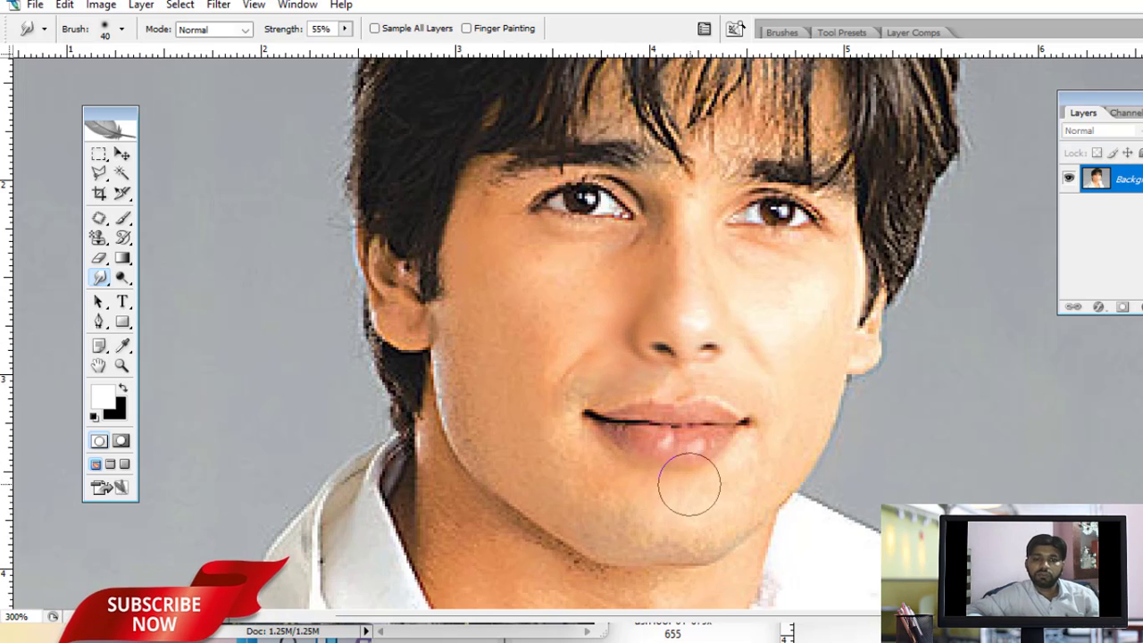
key("bracketleft")
key("bracketleft")
key("bracketleft")
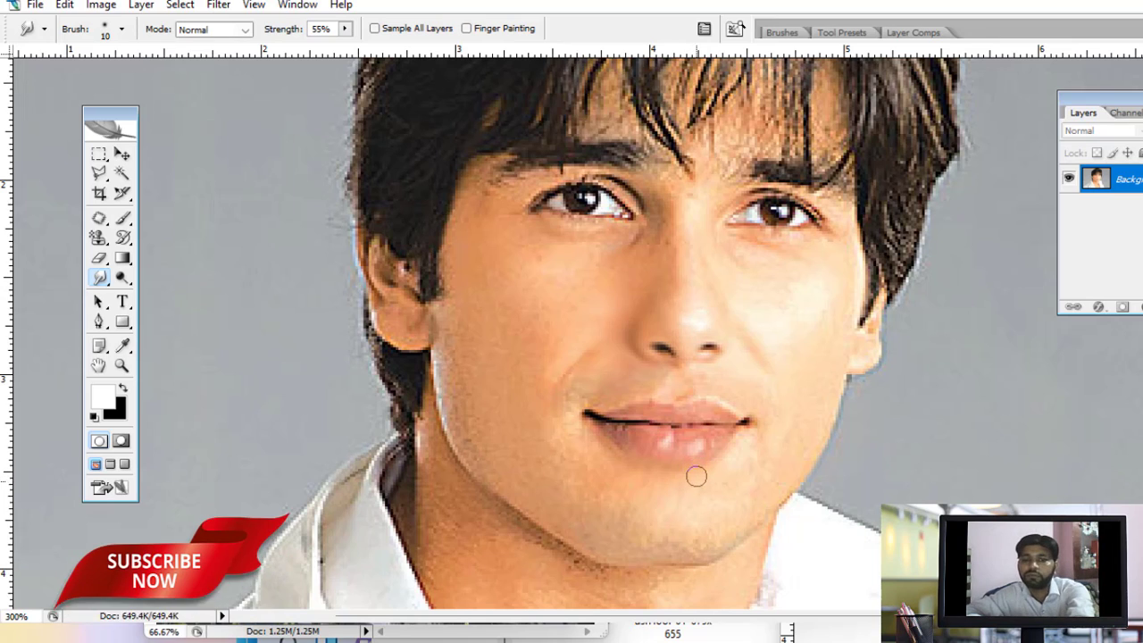
key("bracketright")
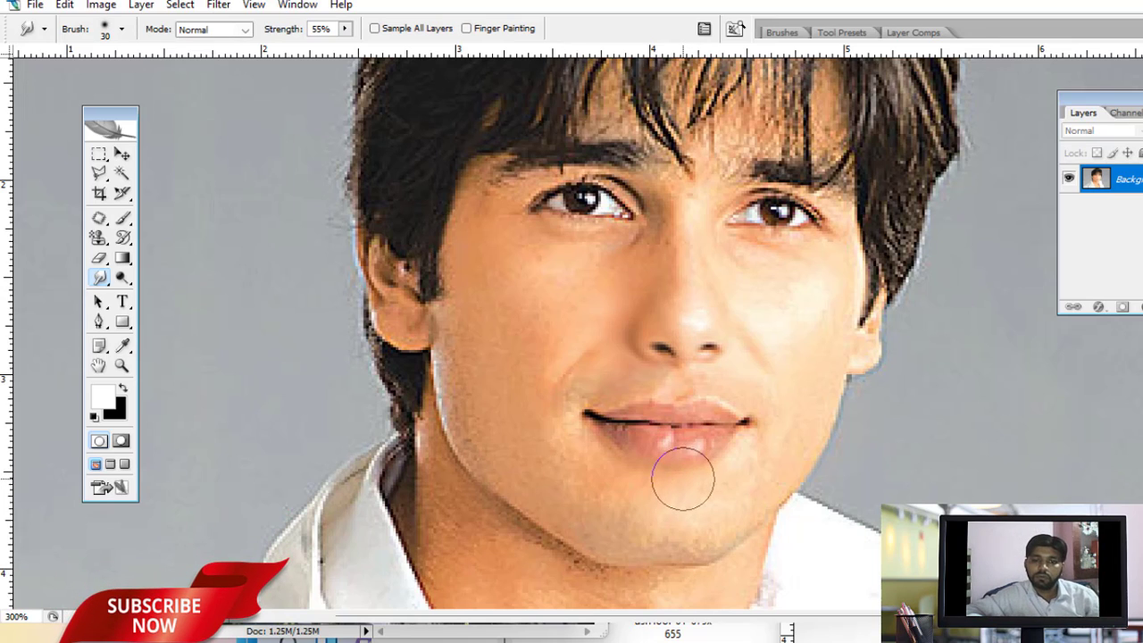
key("bracketleft")
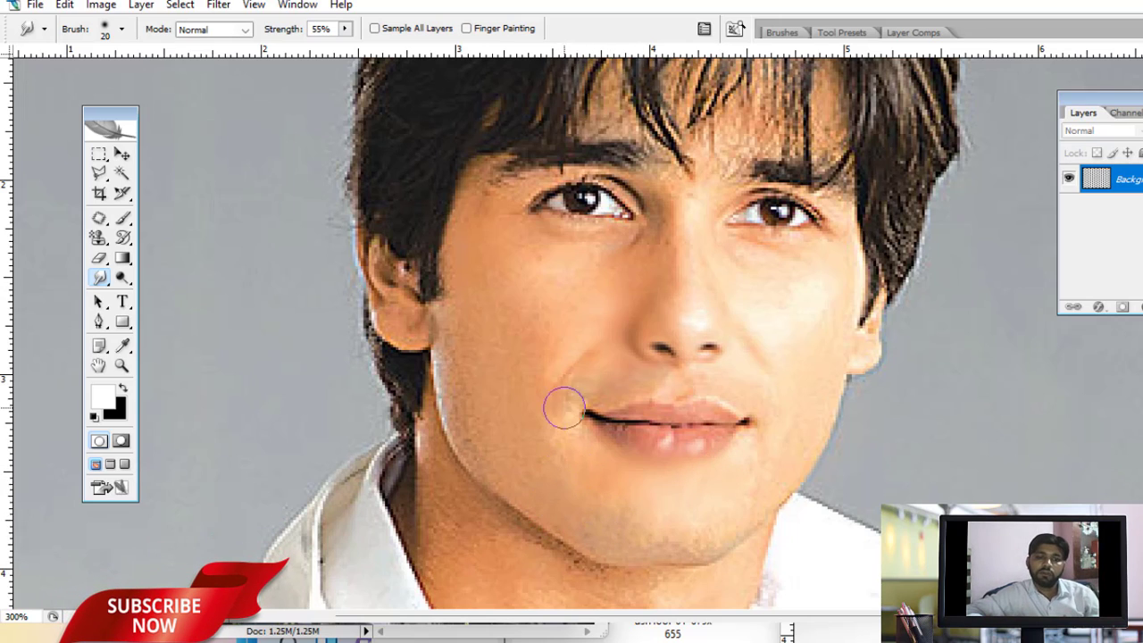
- Smudge the lip corner, upper lip, lower lip and chin, and smear up toward the nose
left_click_drag(569, 398, 578, 422)
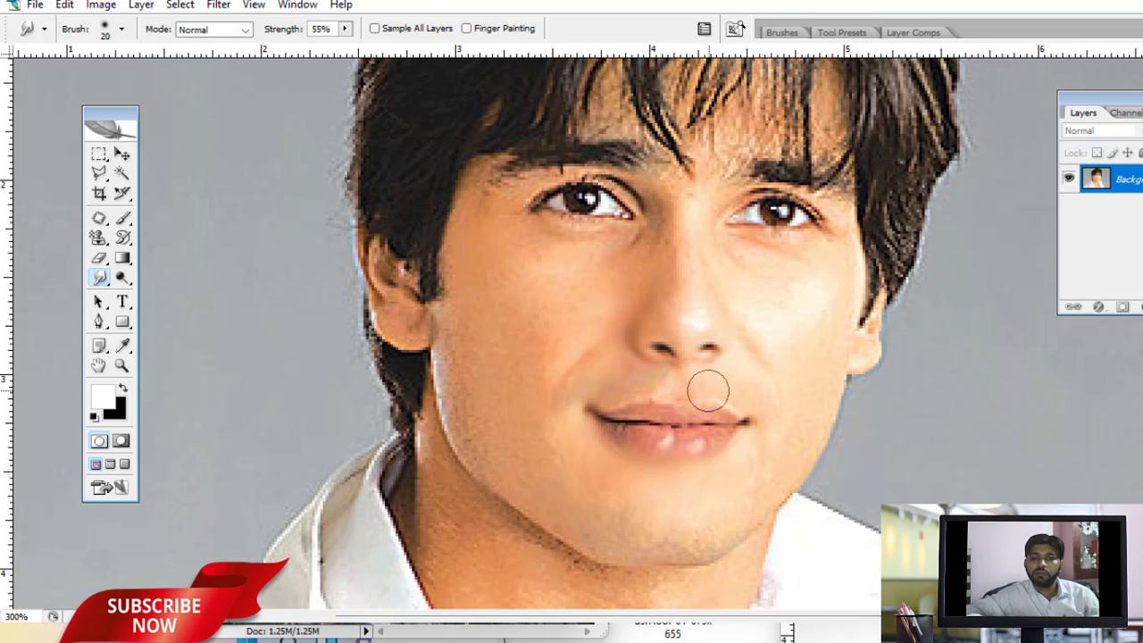
left_click_drag(719, 393, 648, 387)
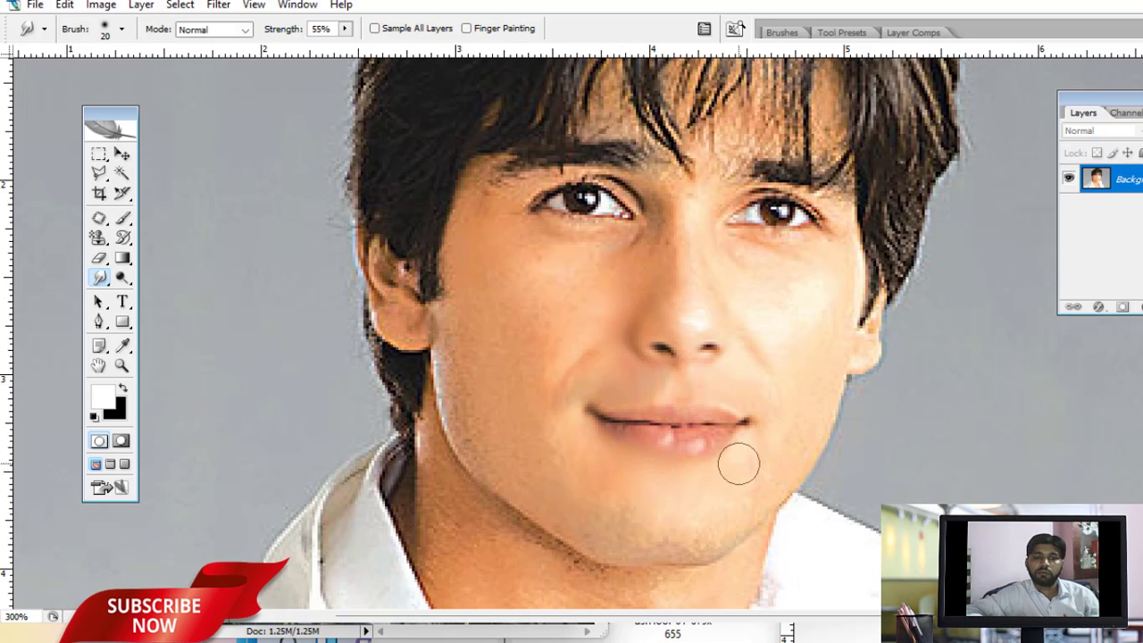
left_click_drag(732, 465, 728, 456)
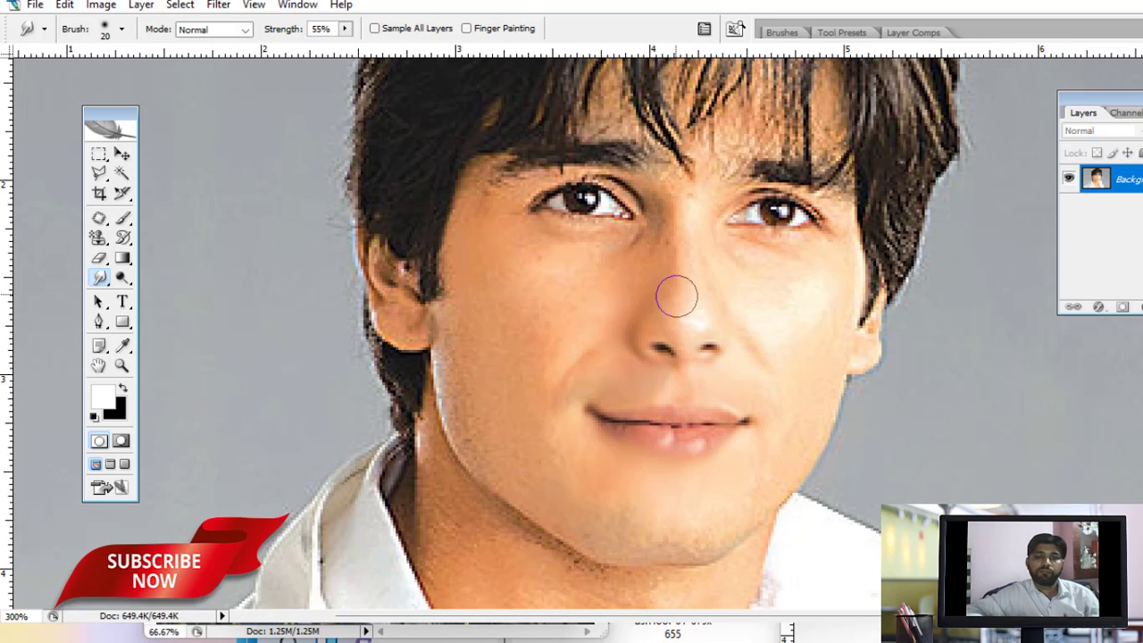
left_click_drag(676, 293, 669, 247)
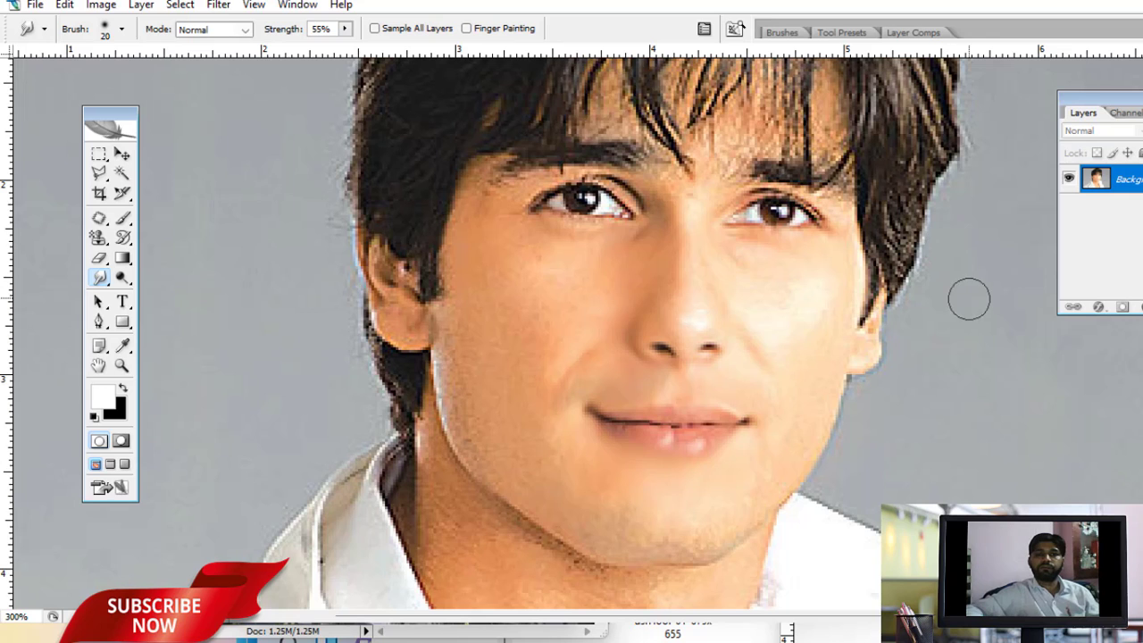
- Restore and zoom out the smudged portrait beside its copy, then move the Frooti ad forward
left_click(1126, 5)
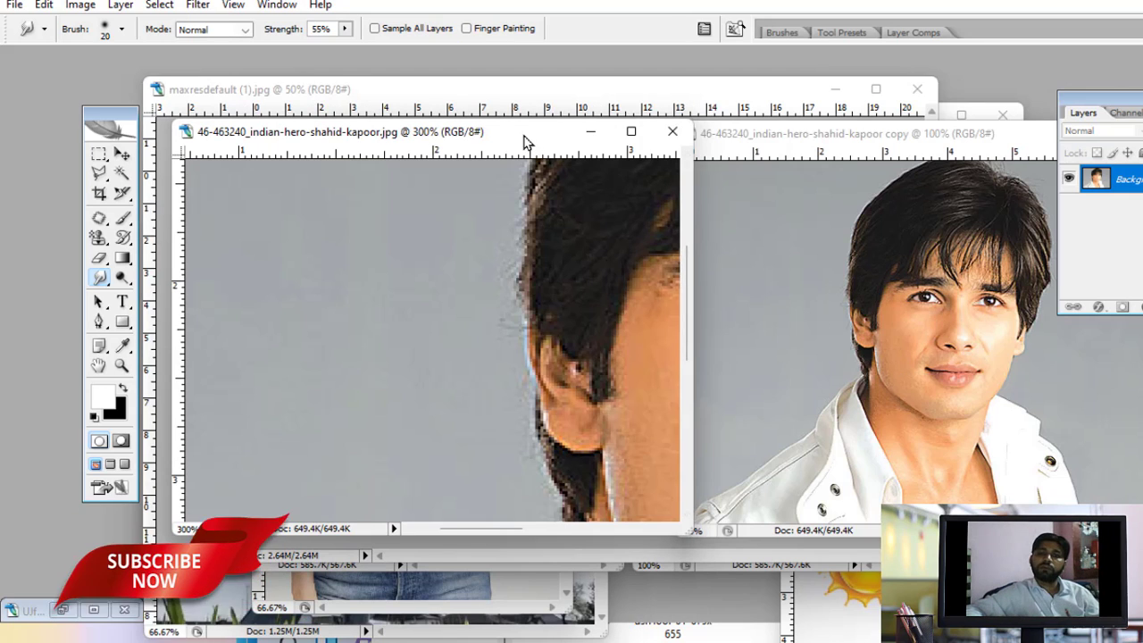
left_click_drag(535, 131, 486, 127)
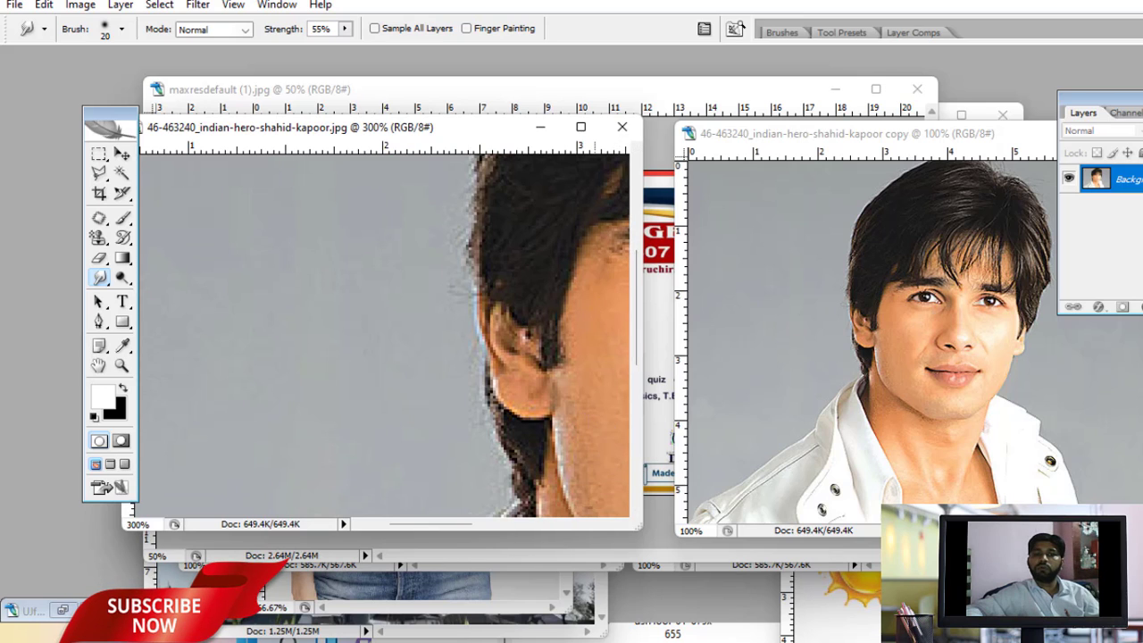
key("ctrl+minus")
key("ctrl+minus")
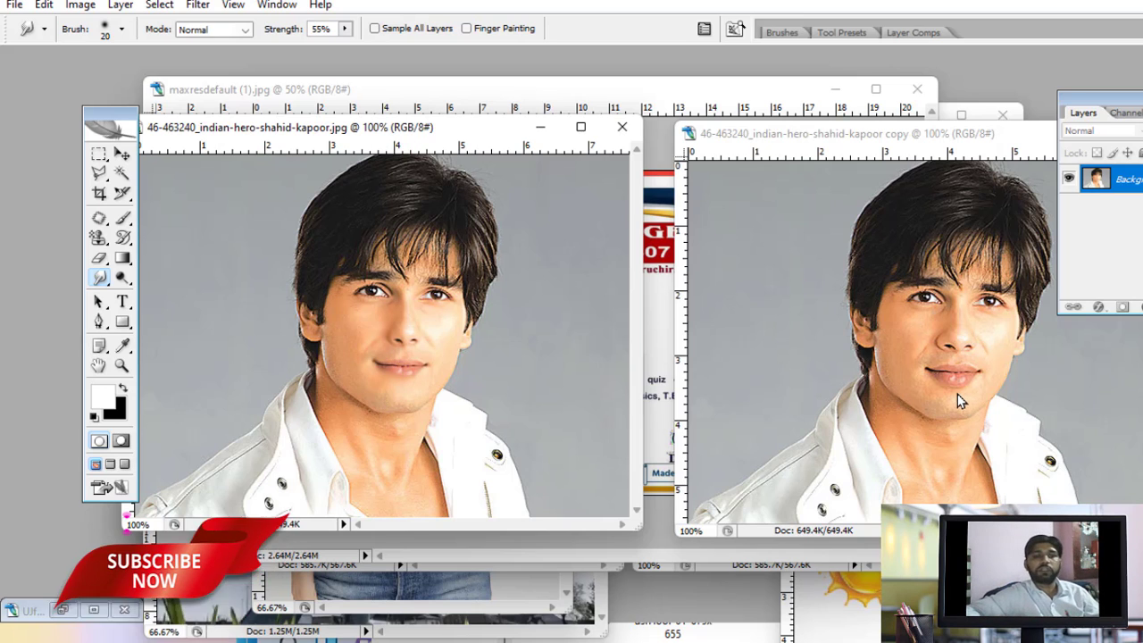
mouse_move(955, 146)
left_mouse_down()
mouse_move(651, 145)
mouse_move(886, 194)
mouse_move(913, 160)
left_mouse_up()
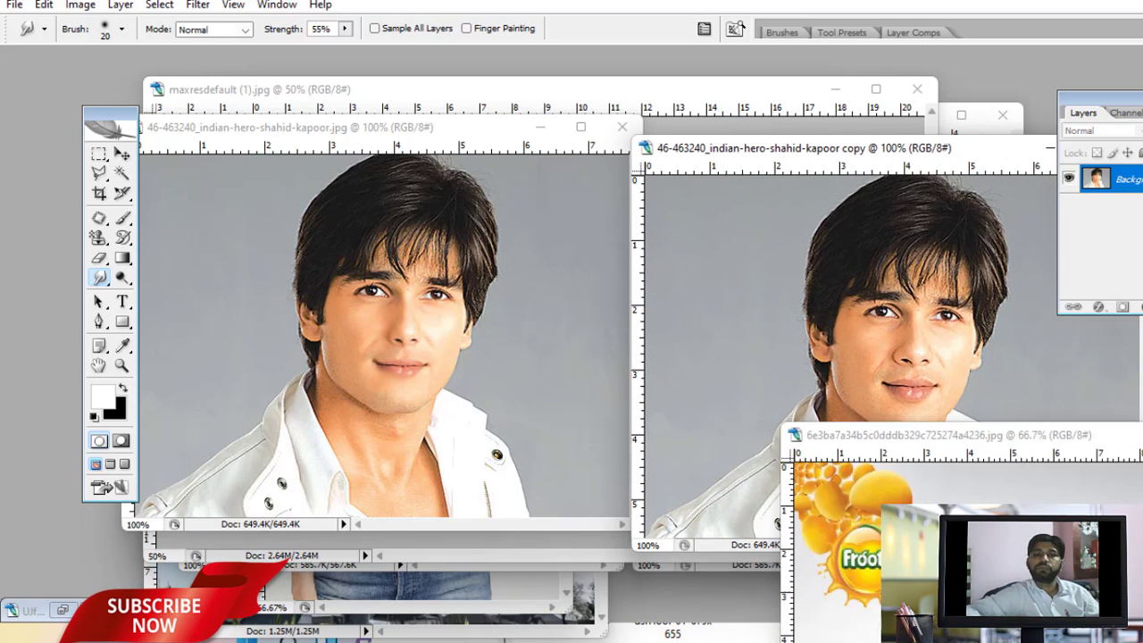
mouse_move(1092, 433)
left_mouse_down()
mouse_move(490, 82)
mouse_move(507, 100)
left_mouse_up()
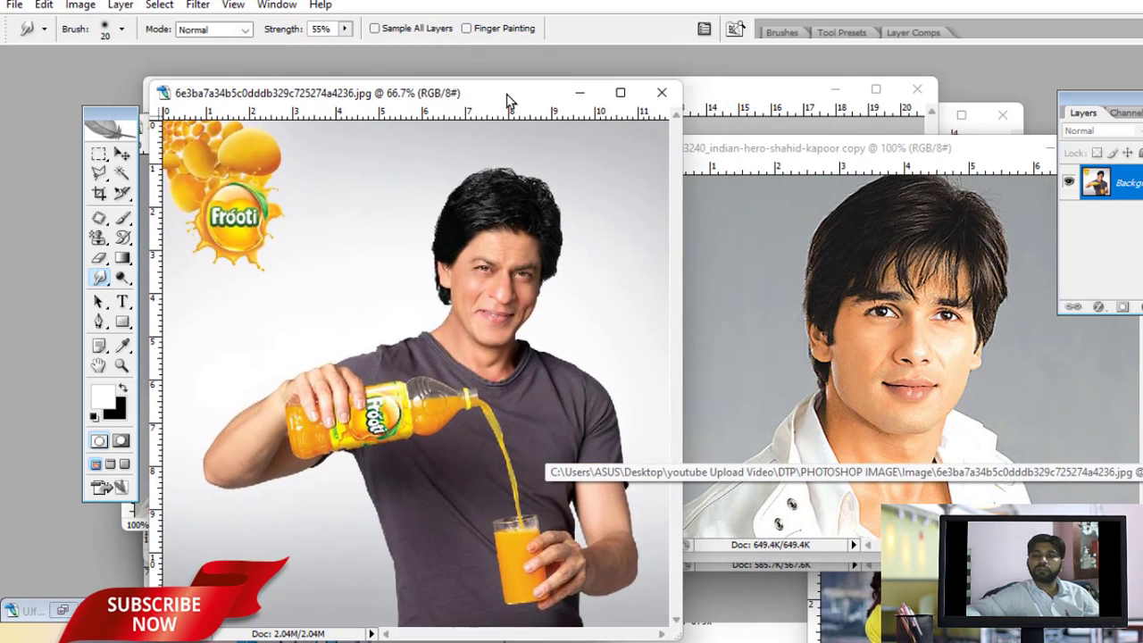
- Duplicate the Frooti ad beside the original, then activate the original with a 40 px Smudge brush
right_click(479, 101)
left_click(526, 114)
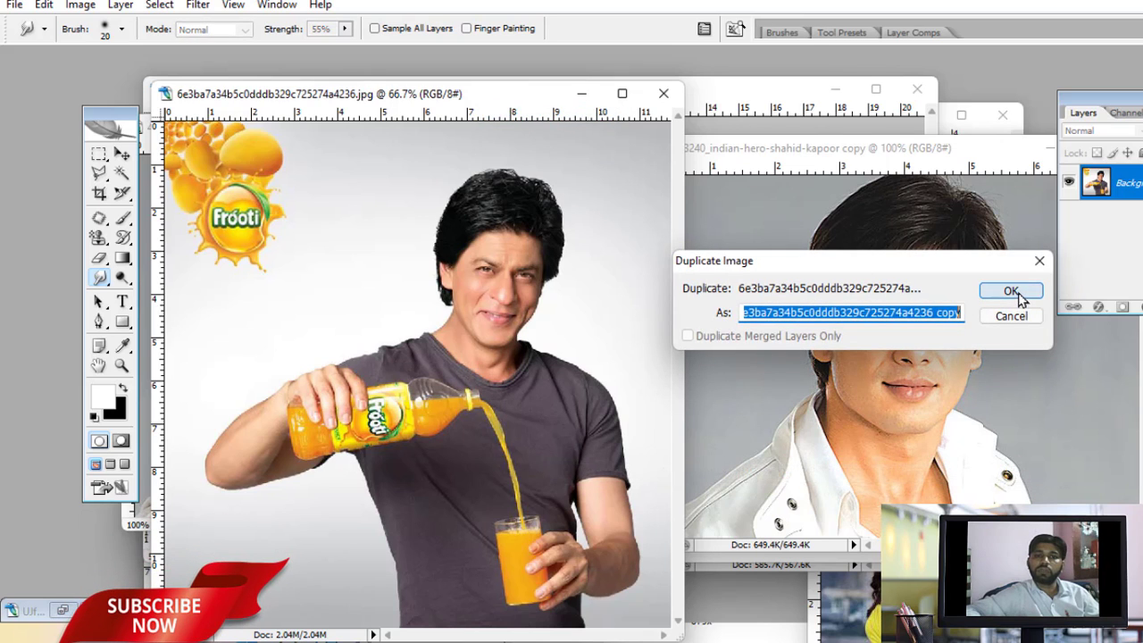
left_click(1021, 299)
mouse_move(304, 96)
left_mouse_down()
mouse_move(463, 75)
mouse_move(863, 114)
left_mouse_up()
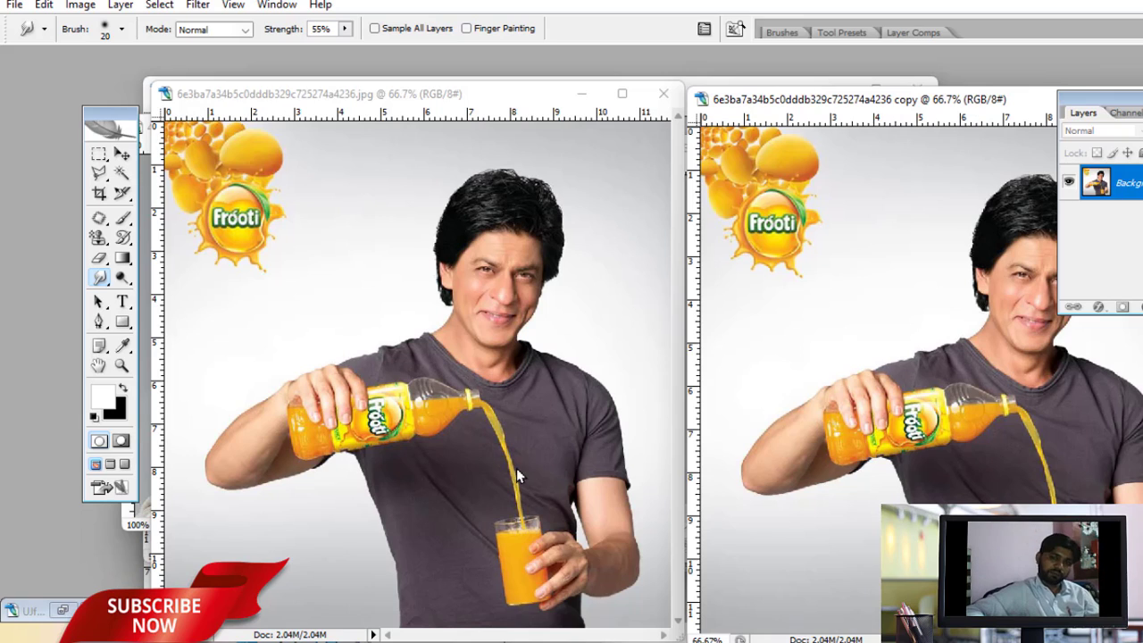
left_click(501, 431)
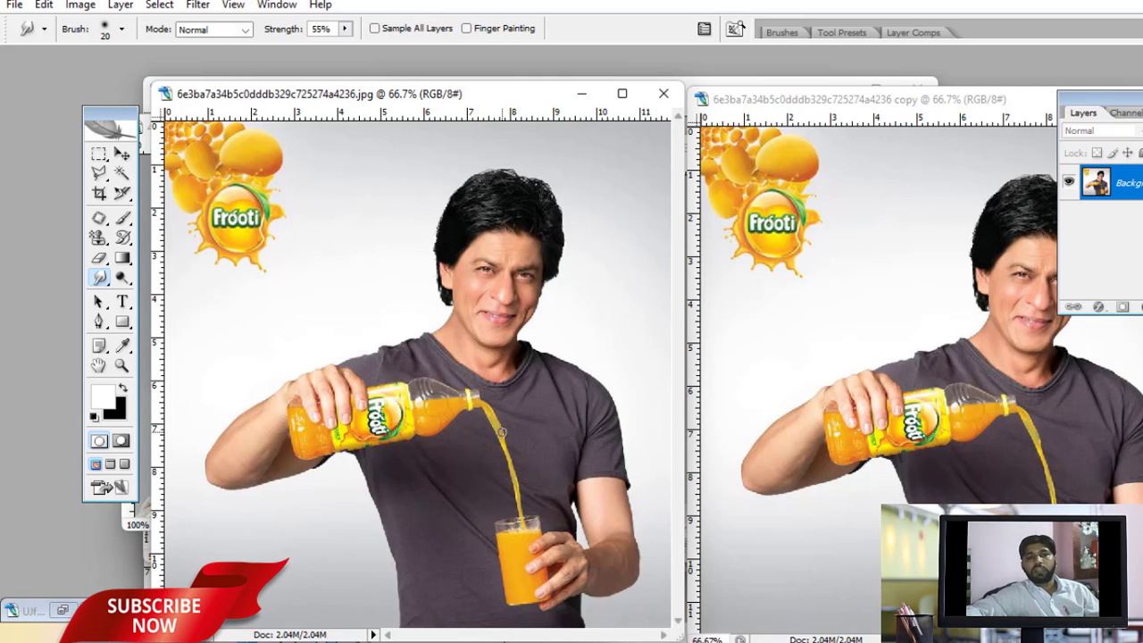
key("bracketright")
key("bracketright")
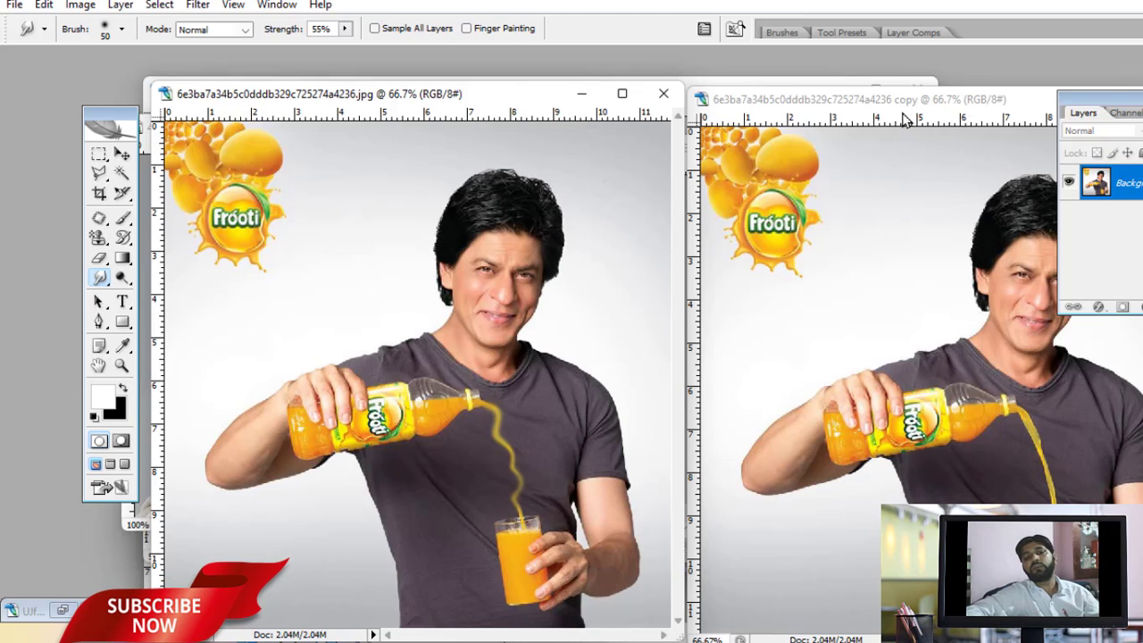
- Bring the original Frooti ad in front of the copy and zoom to 200% on the bottle and stream
left_click_drag(905, 108, 859, 106)
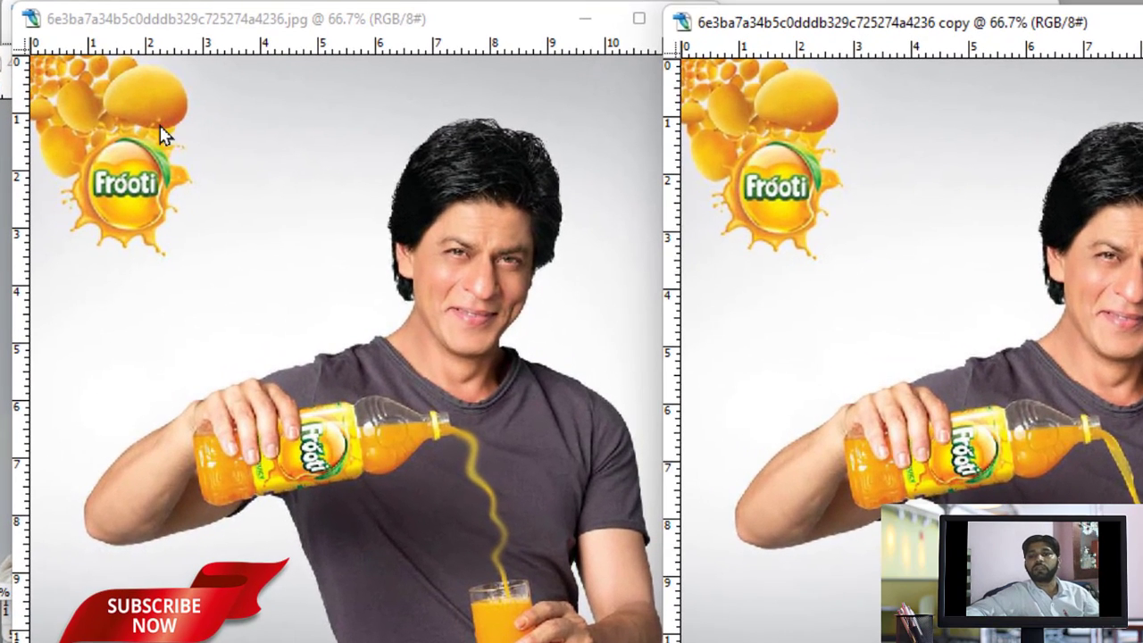
left_click(163, 134)
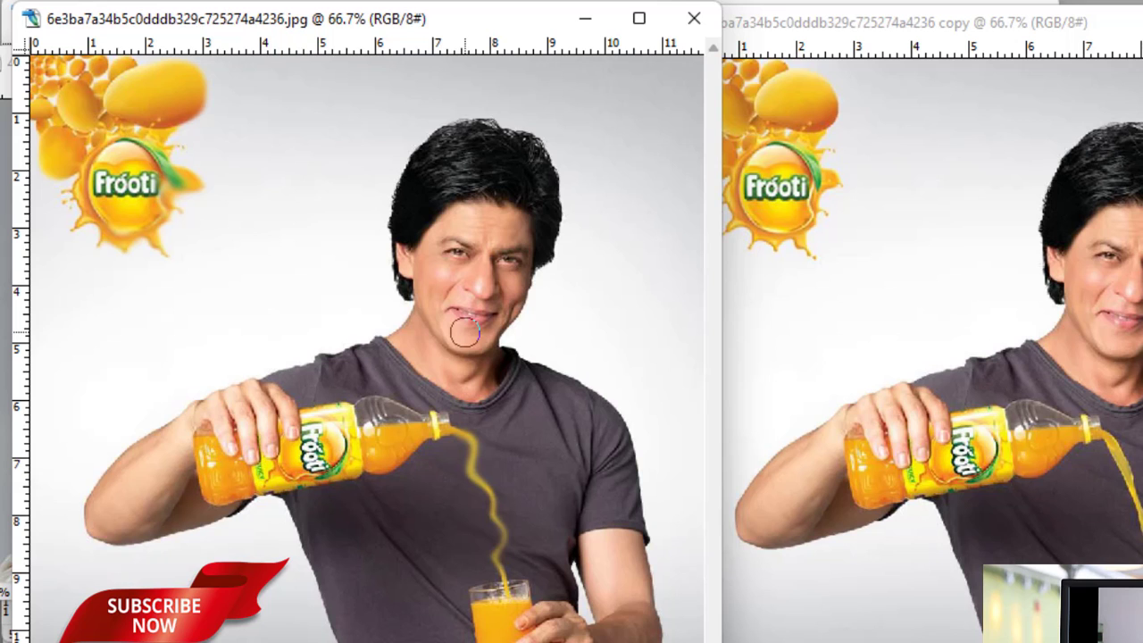
key("ctrl+plus")
key("ctrl+plus")
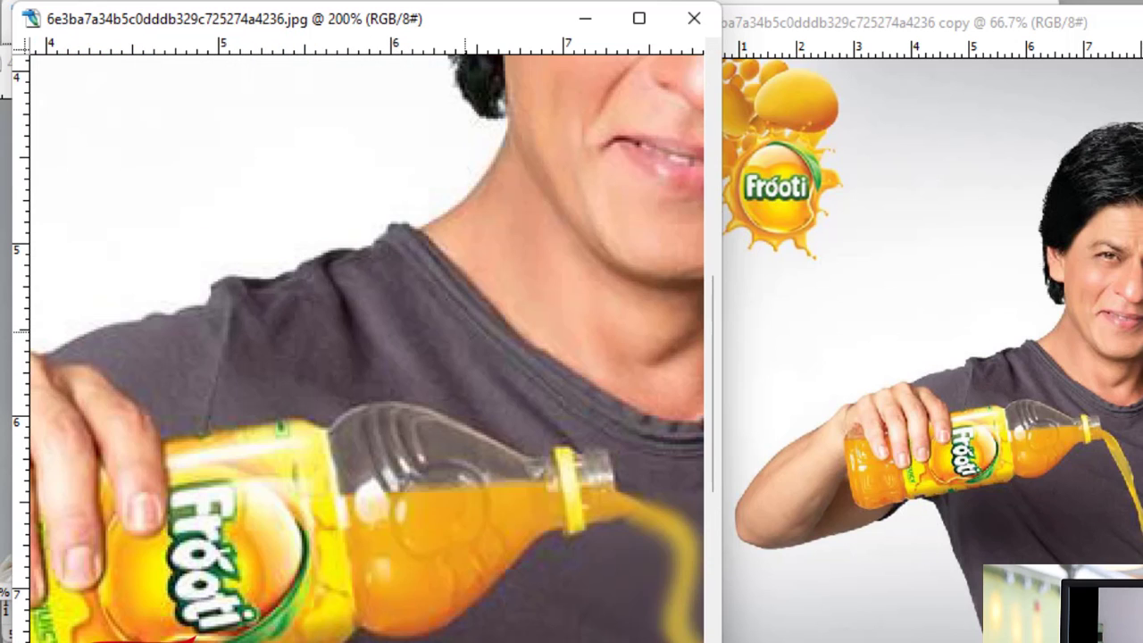
- Maximize the Frooti ad, scroll up to the man's face, and smudge the cheek beside the nose
left_click(639, 19)
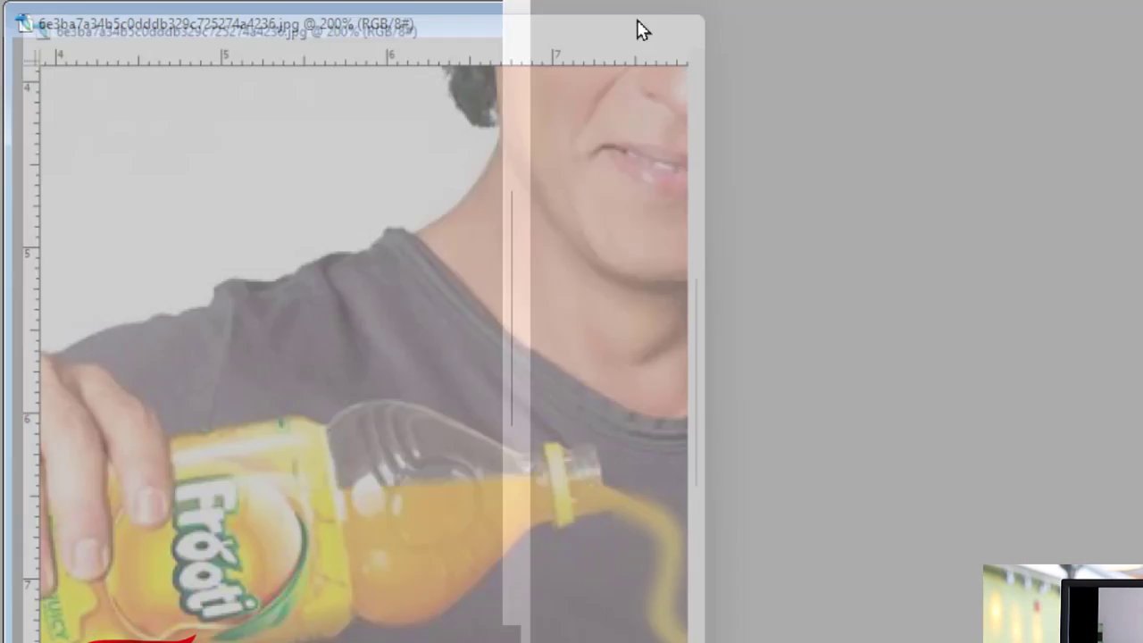
scroll(849, 319, "up", 2)
scroll(849, 318, "up", 4)
scroll(770, 327, "up", 1)
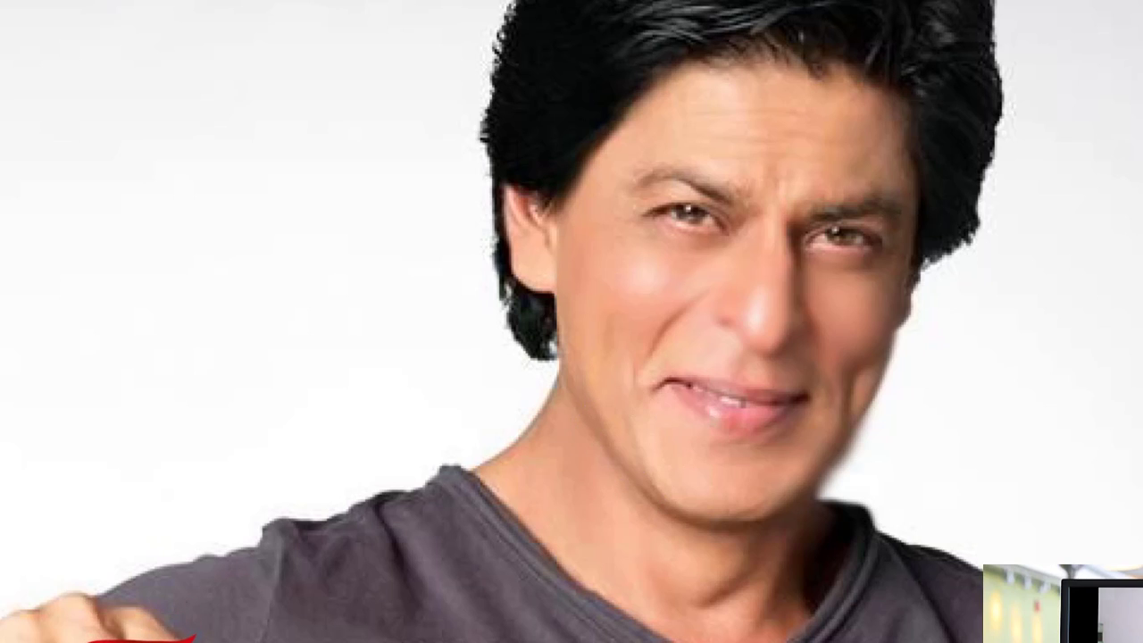
left_click_drag(673, 325, 593, 348)
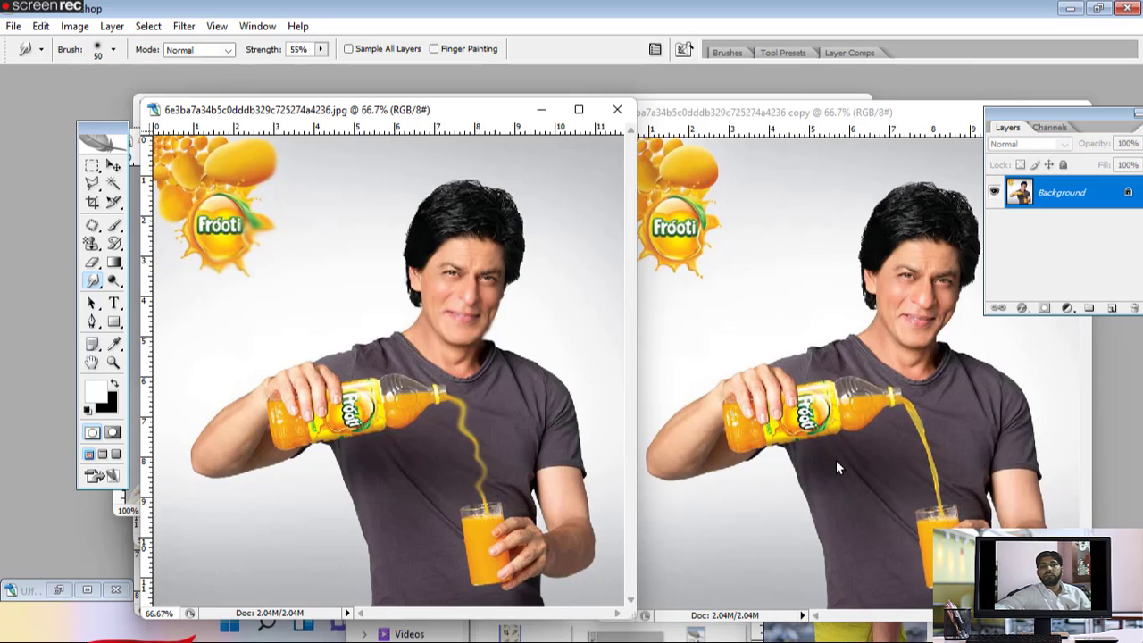
- Drag the Layers panel lower, keep Smudge active, and nudge the original window up beside the copy
left_click(97, 284)
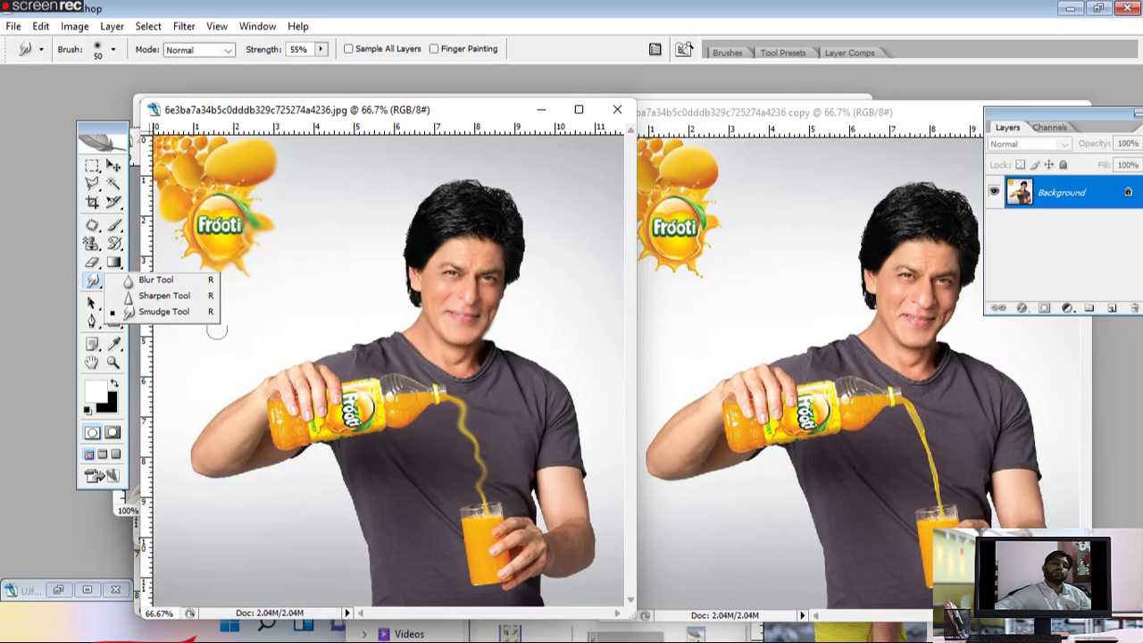
left_click_drag(1096, 124, 1061, 291)
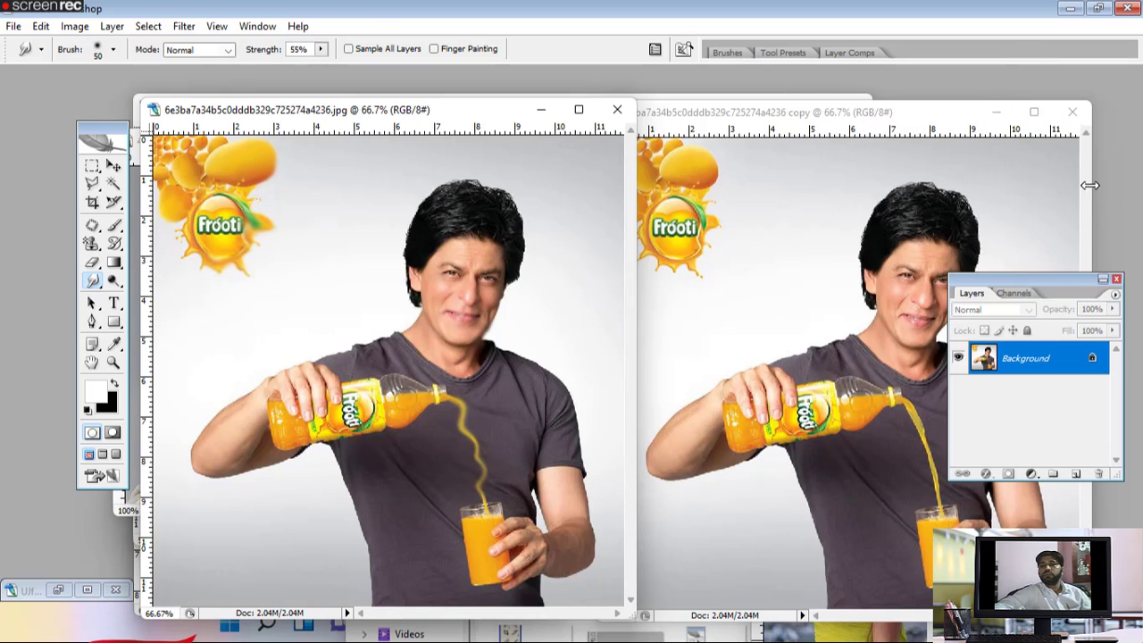
left_click(93, 281)
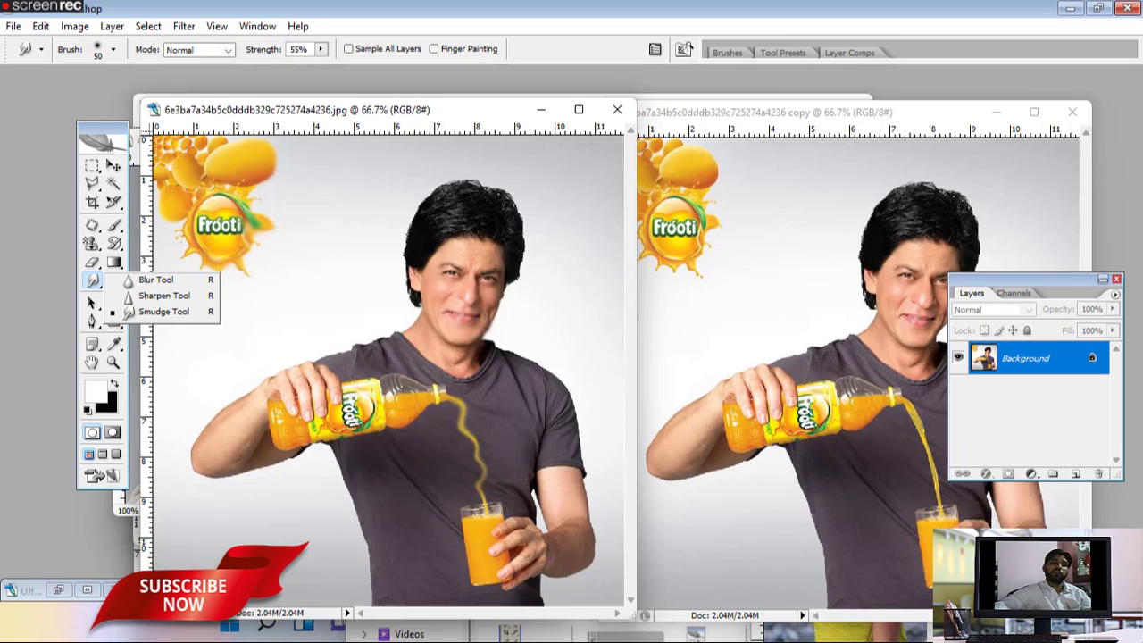
left_click(406, 128)
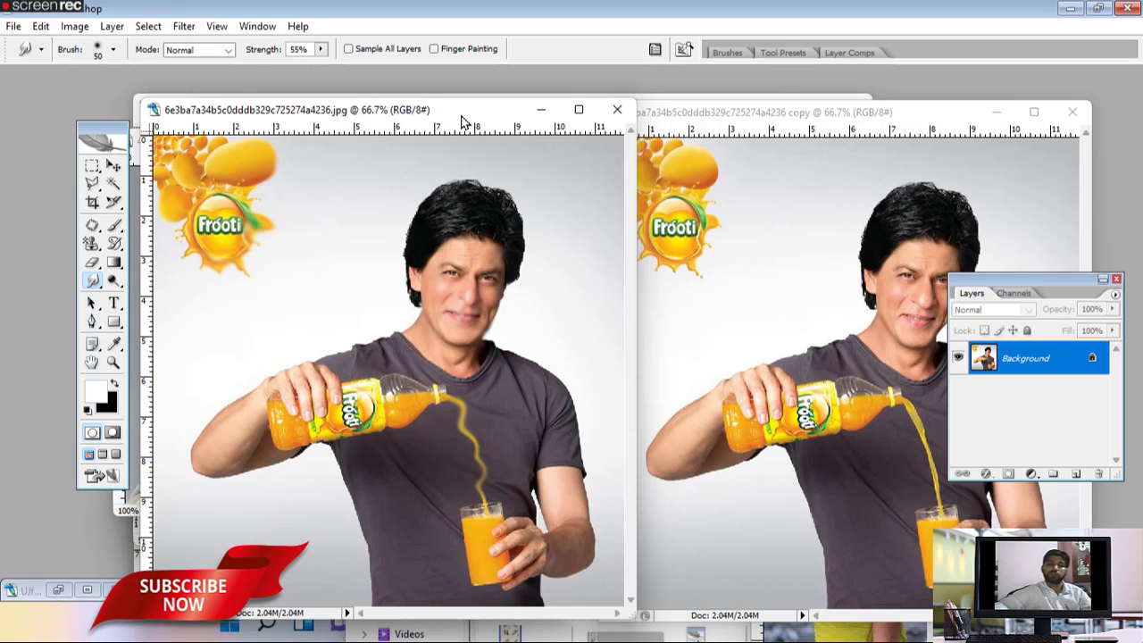
left_click_drag(462, 122, 466, 99)
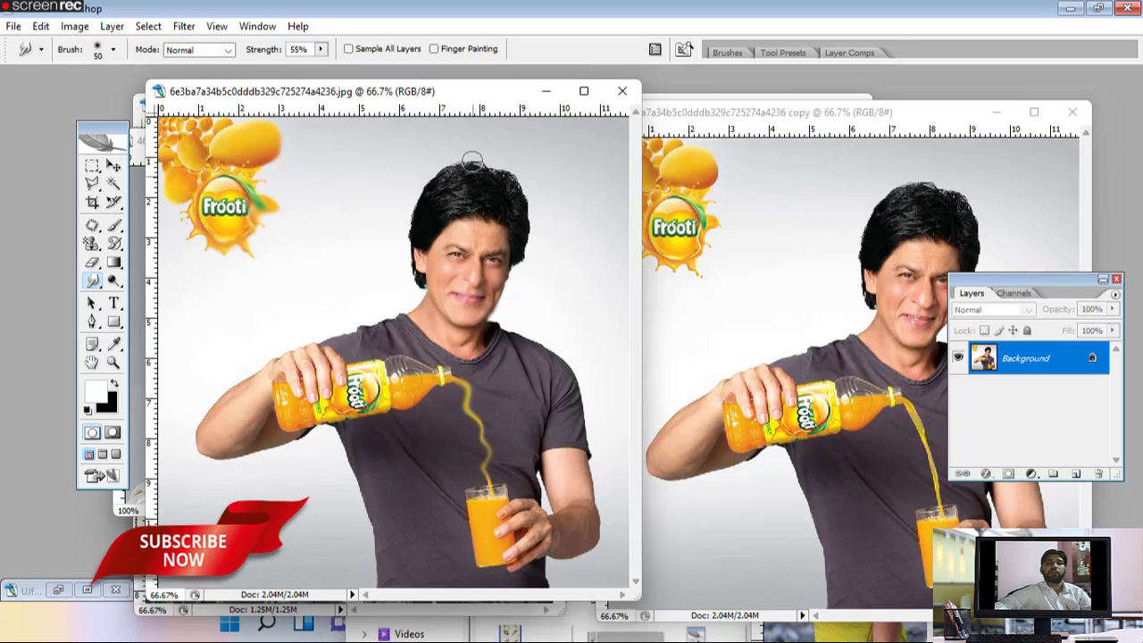